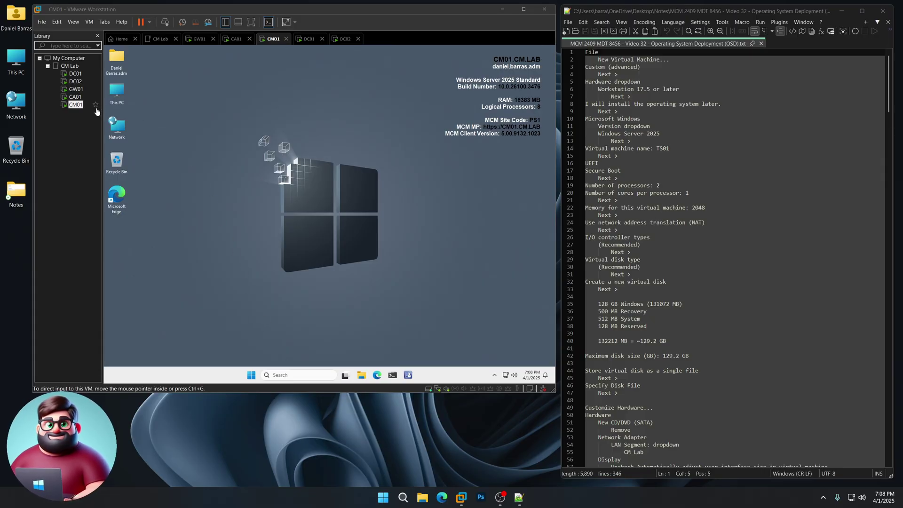
Start a custom Workstation 17.5 VM for Windows Server 2025, installing the OS later, named TS01.
left_click(42, 21)
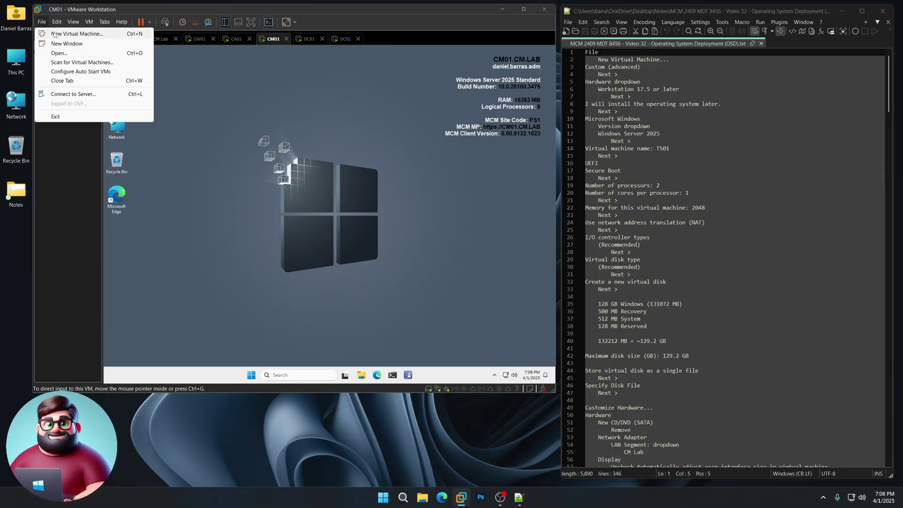
left_click(56, 36)
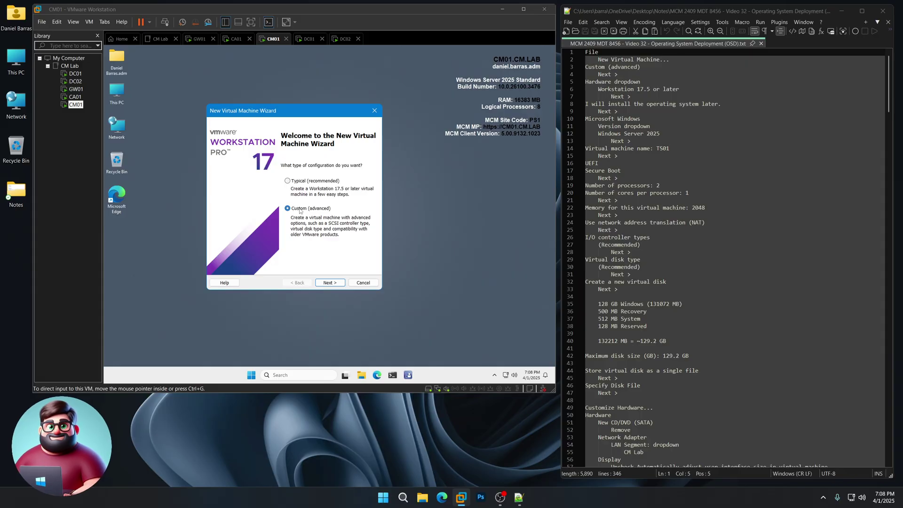
left_click(329, 283)
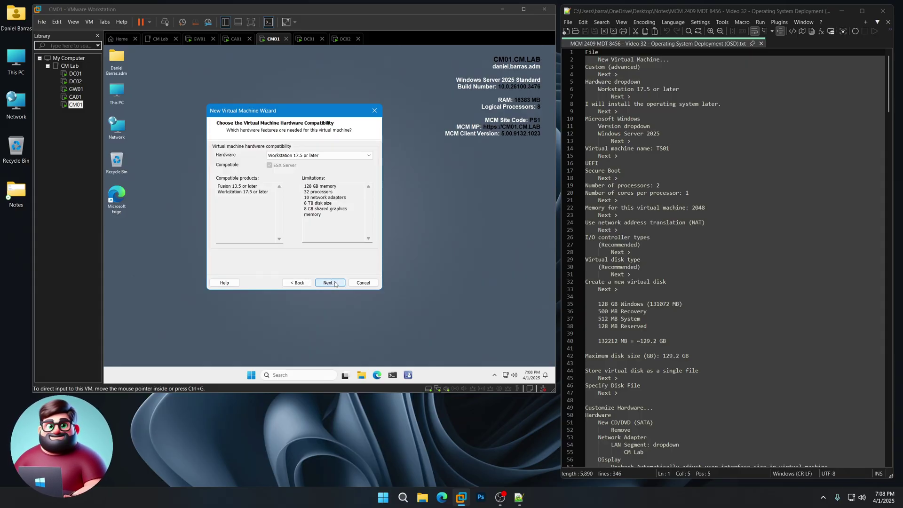
left_click(335, 283)
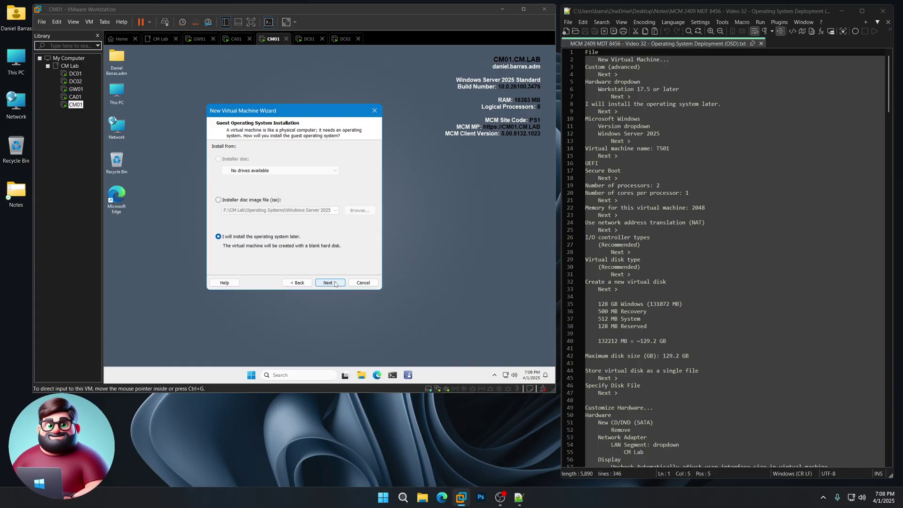
left_click(335, 283)
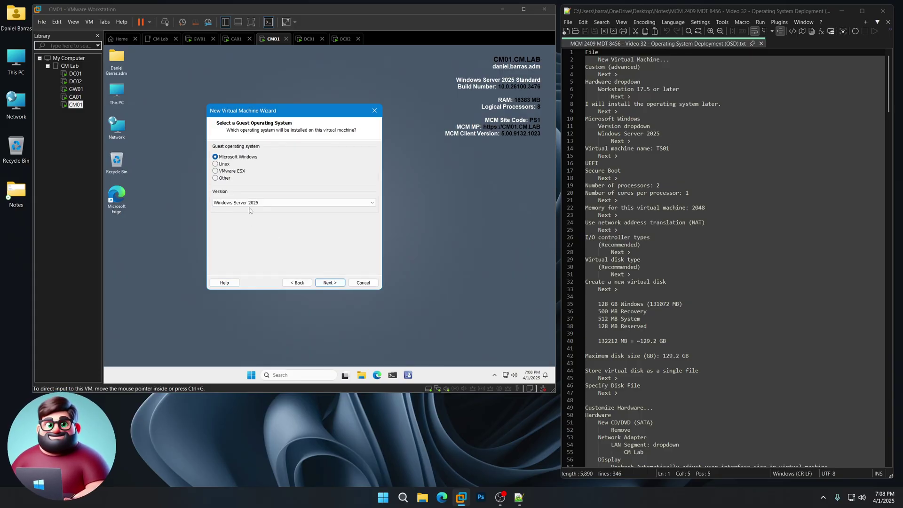
left_click(329, 283)
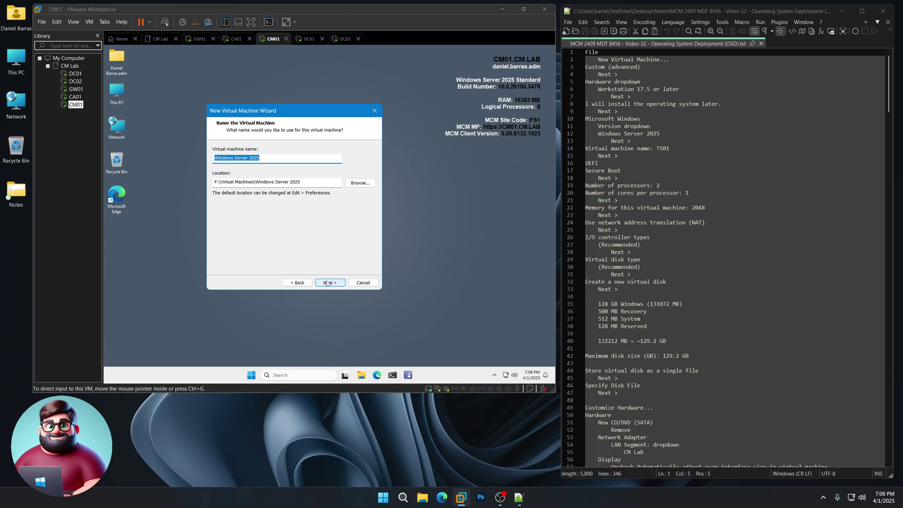
type("TS01")
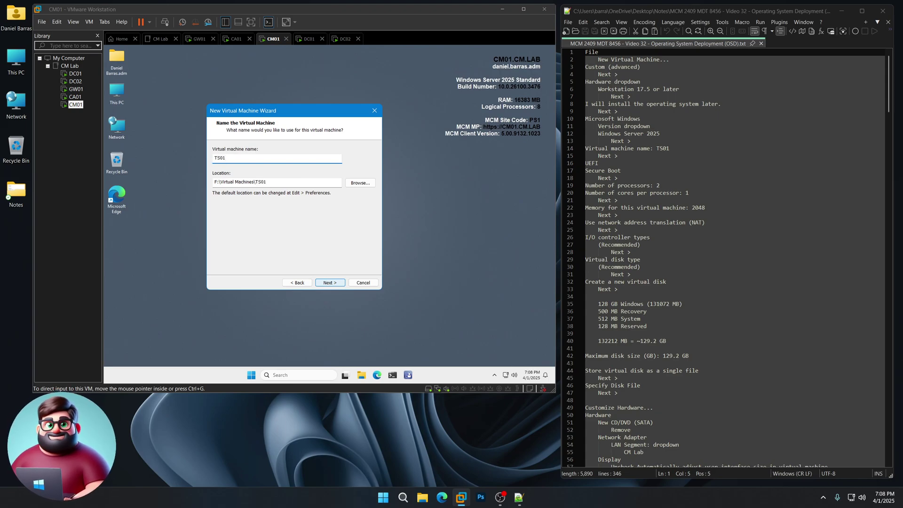
Enable UEFI Secure Boot, set 2 processors, and keep 2048 MB memory, NAT, LSI Logic SAS and the recommended disk type.
left_click(329, 286)
left_click(238, 178)
left_click(330, 283)
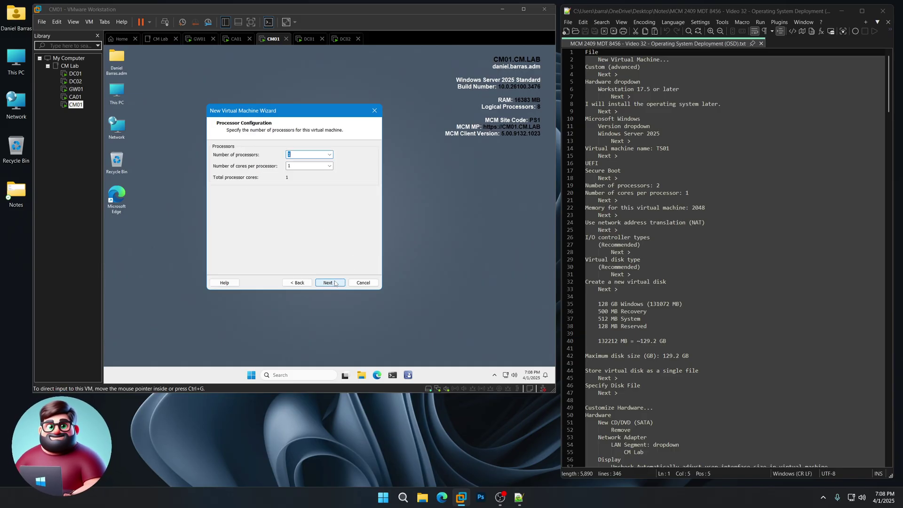
left_click(330, 155)
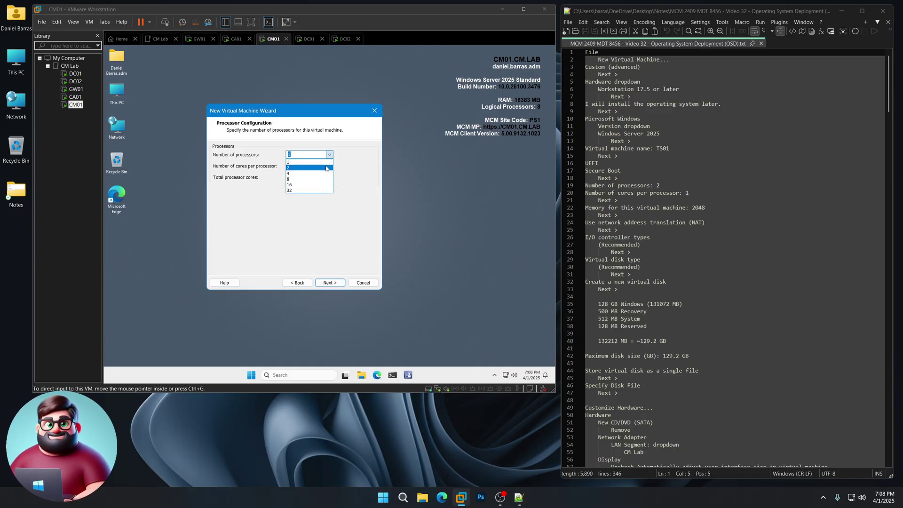
left_click(328, 168)
left_click(331, 282)
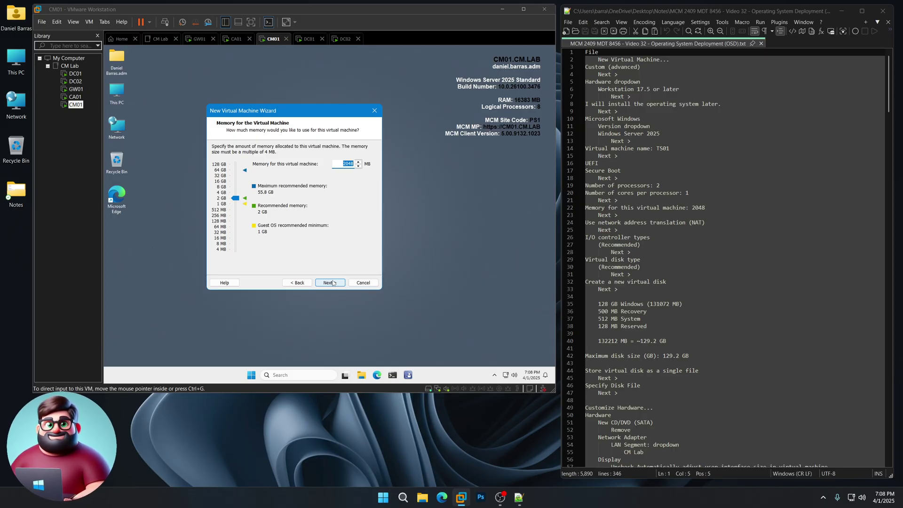
left_click(333, 283)
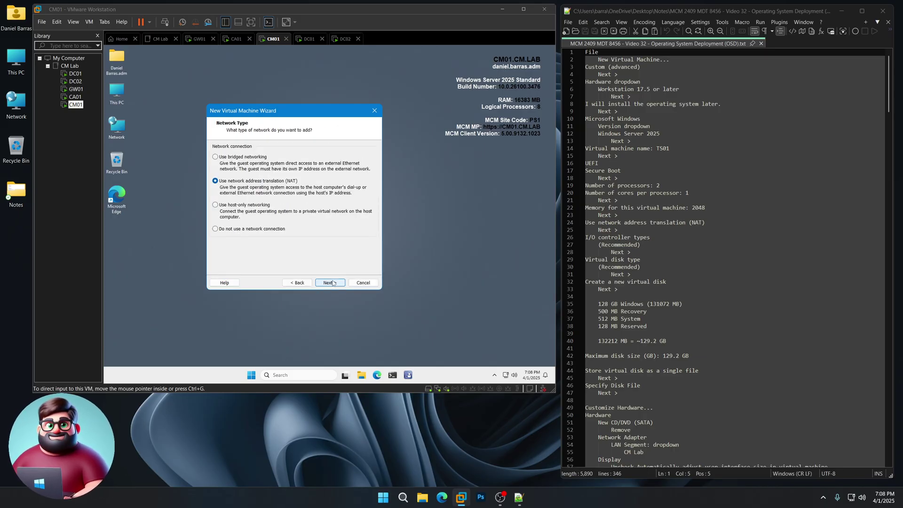
left_click(331, 282)
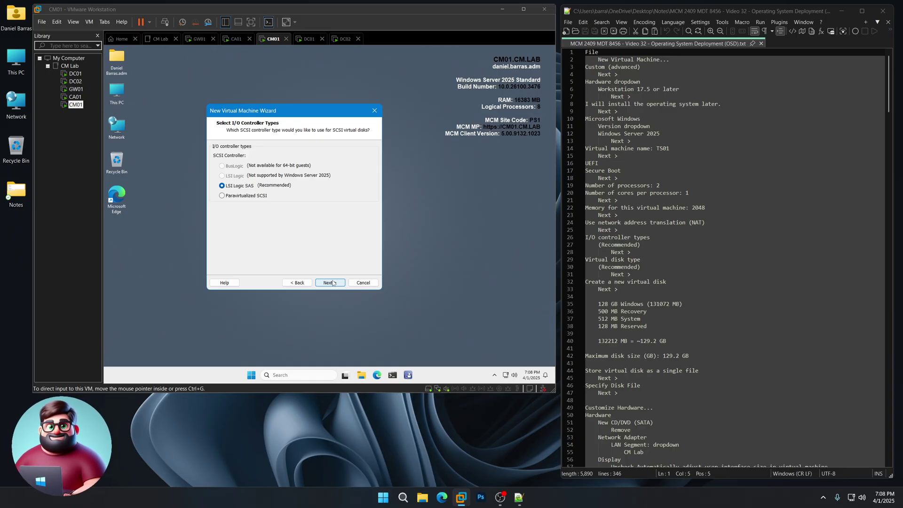
left_click(330, 282)
left_click(332, 283)
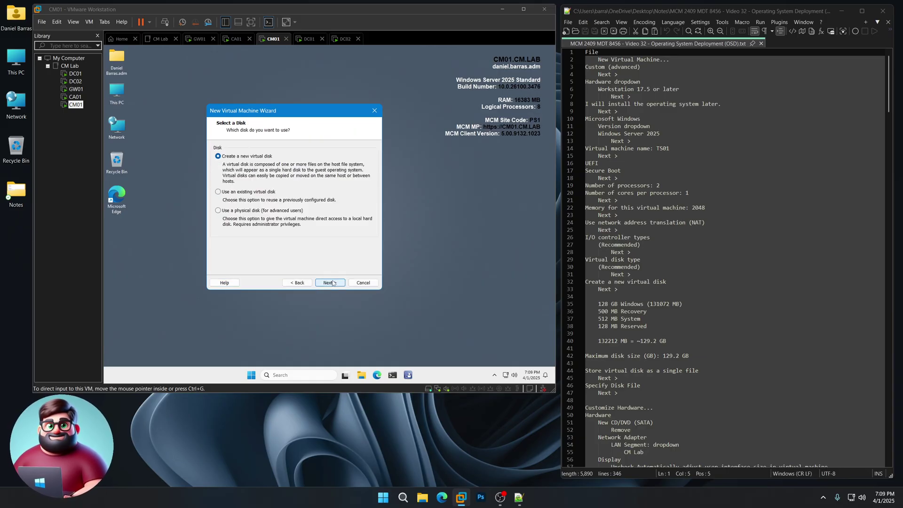
Create a new 129.2 GB virtual disk stored as a single file, accepting TS01.vmdk.
left_click(332, 282)
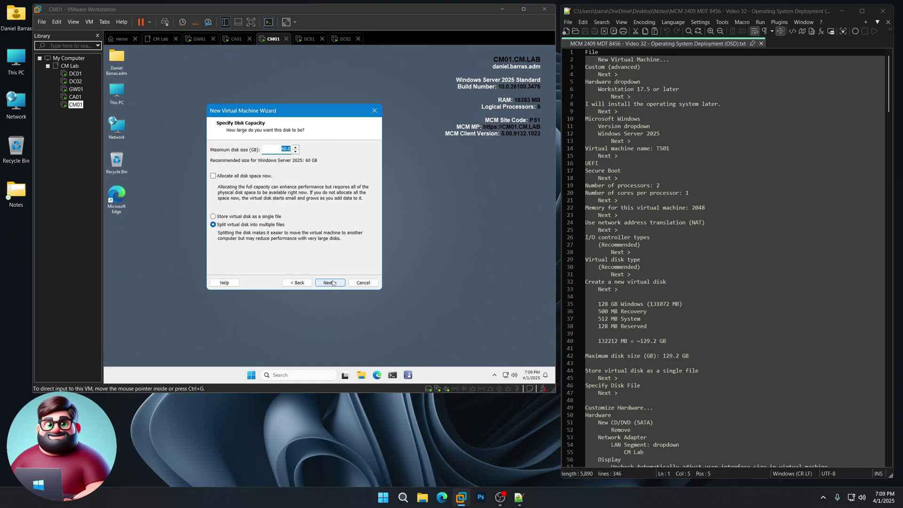
scroll(672, 292, "down", 6)
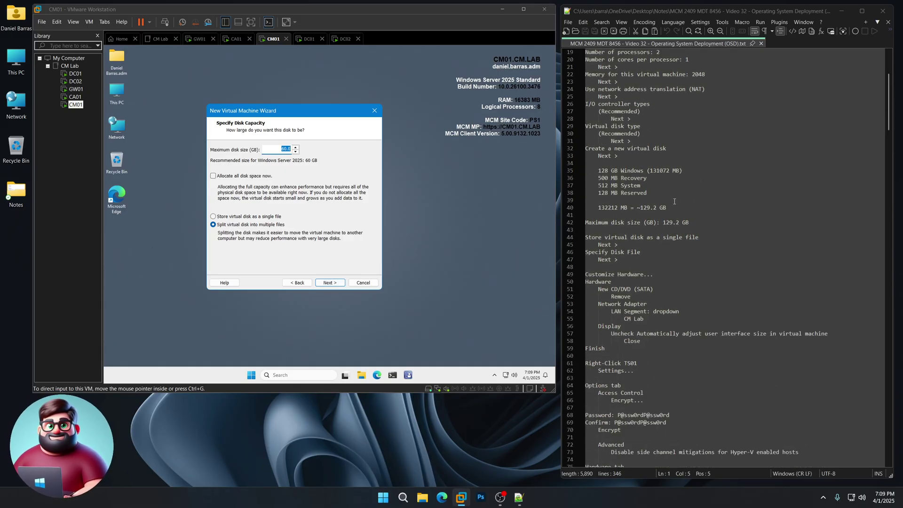
left_click_drag(597, 168, 617, 193)
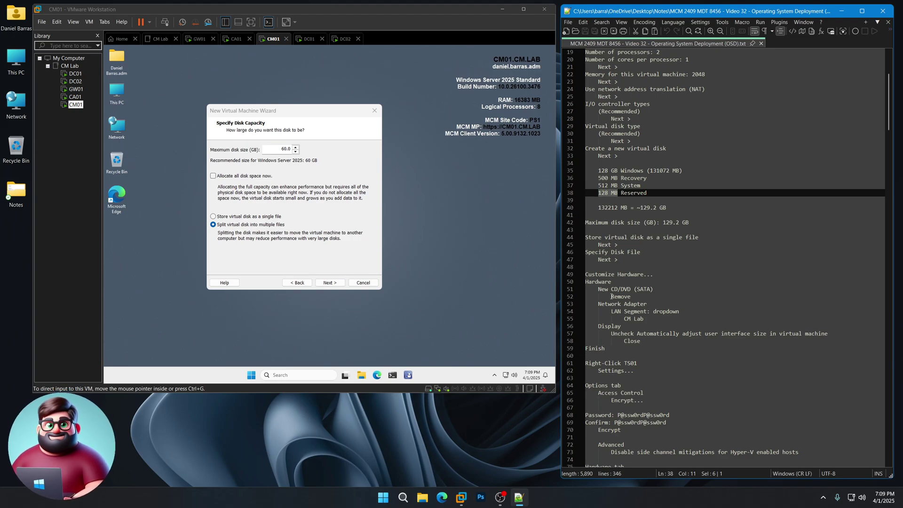
left_click_drag(663, 222, 679, 222)
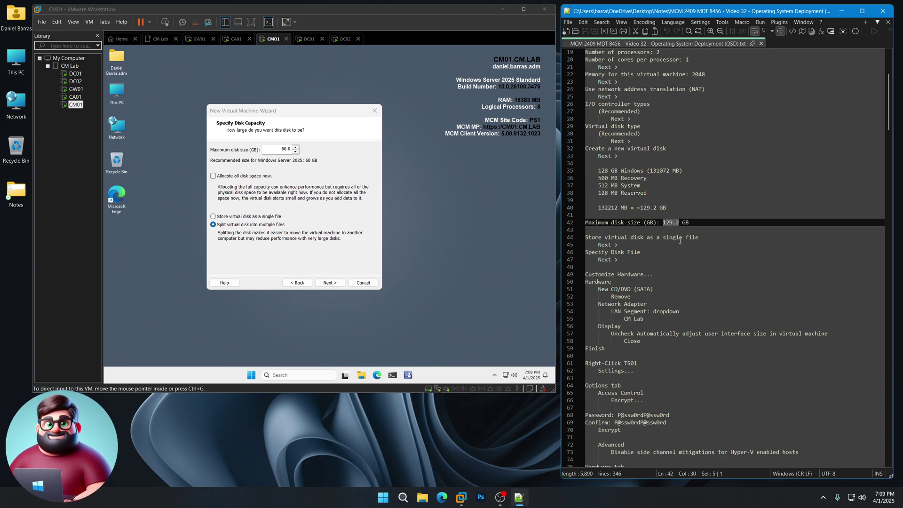
left_click(297, 159)
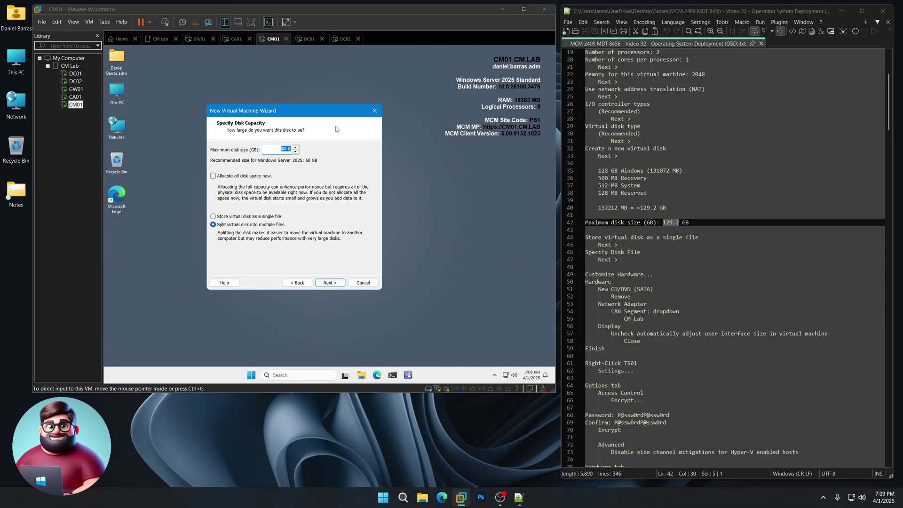
type("129.2")
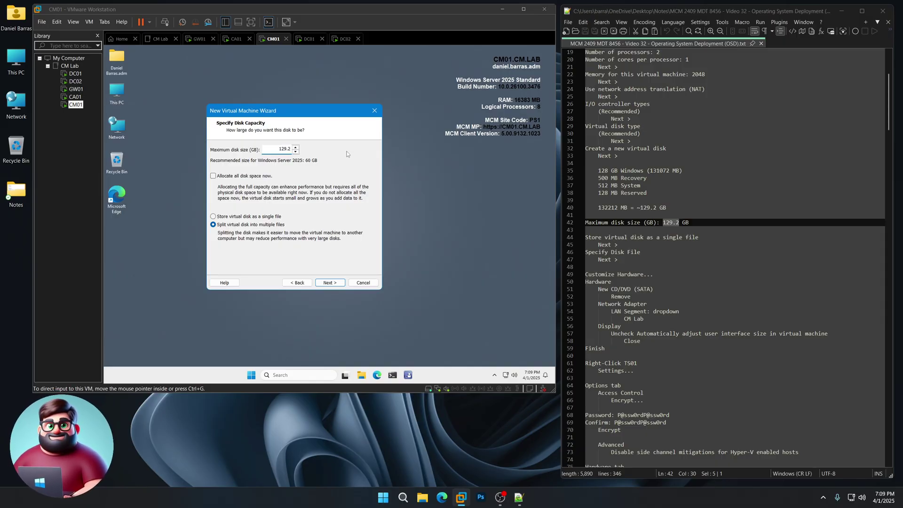
left_click(253, 217)
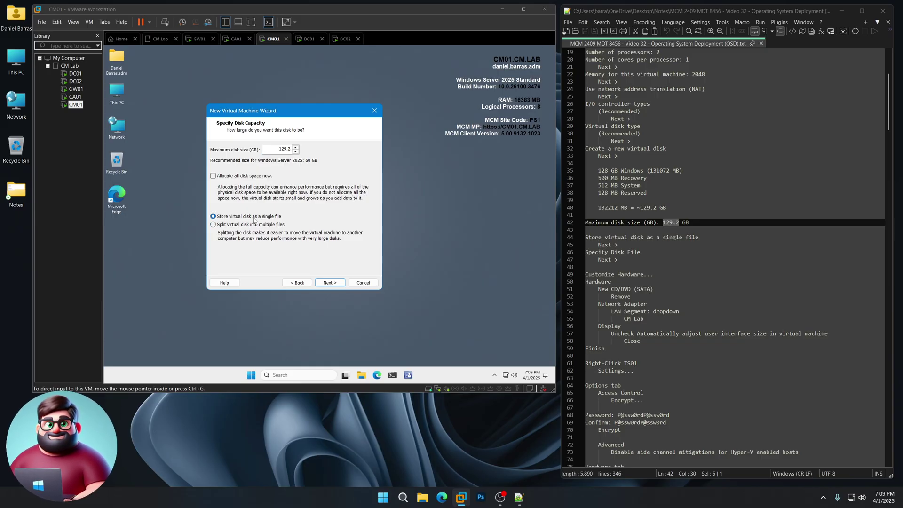
left_click(328, 282)
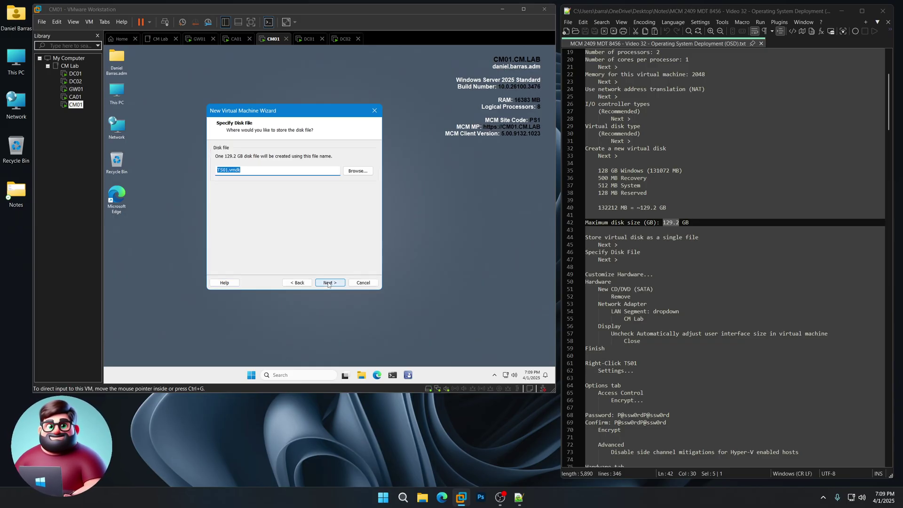
left_click(329, 282)
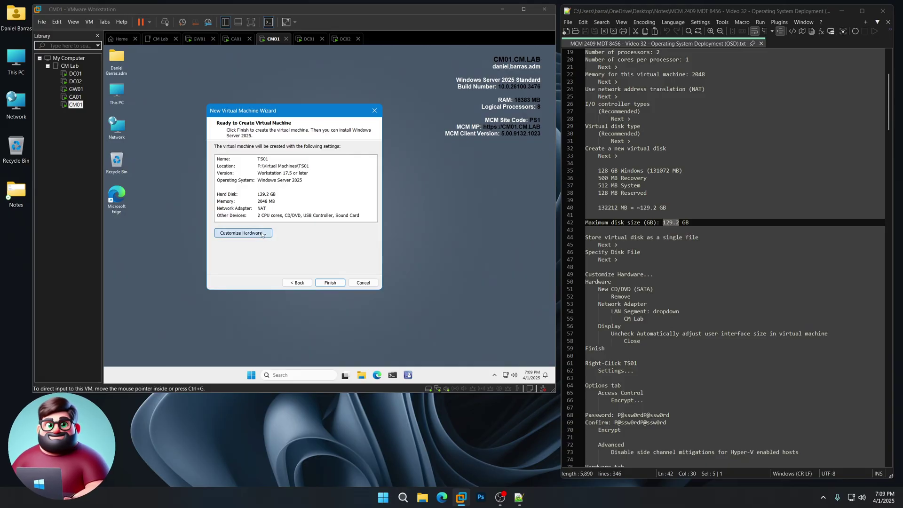
In Customize Hardware, remove the CD/DVD drive and put the network adapter on the CM Lab LAN segment.
left_click(261, 233)
left_click(210, 92)
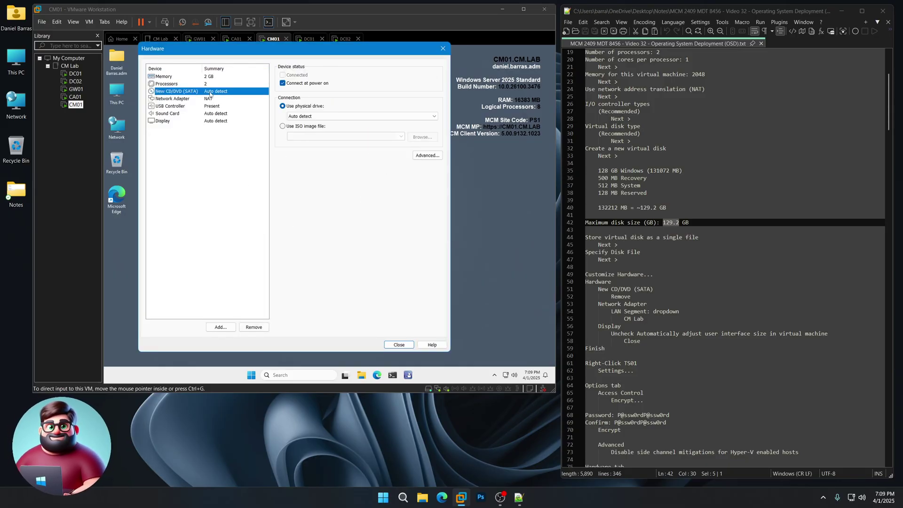
left_click(253, 326)
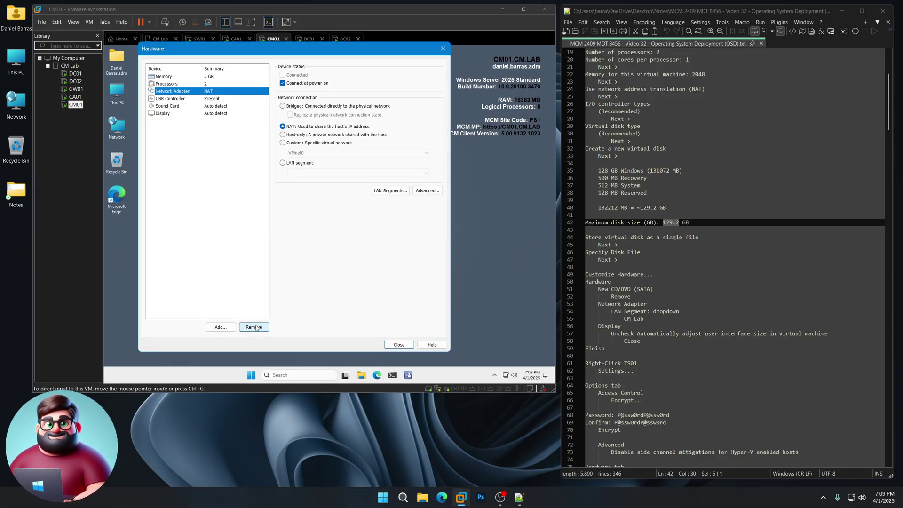
left_click(293, 163)
left_click(296, 173)
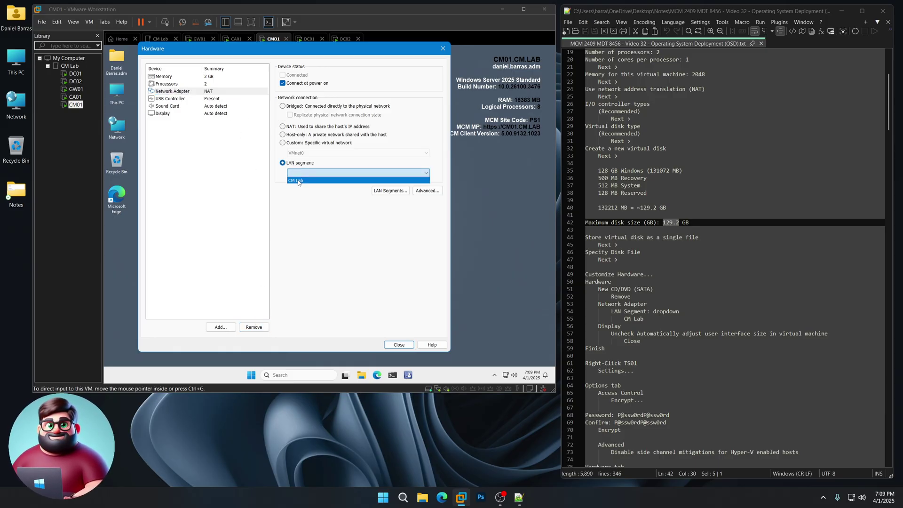
left_click(298, 181)
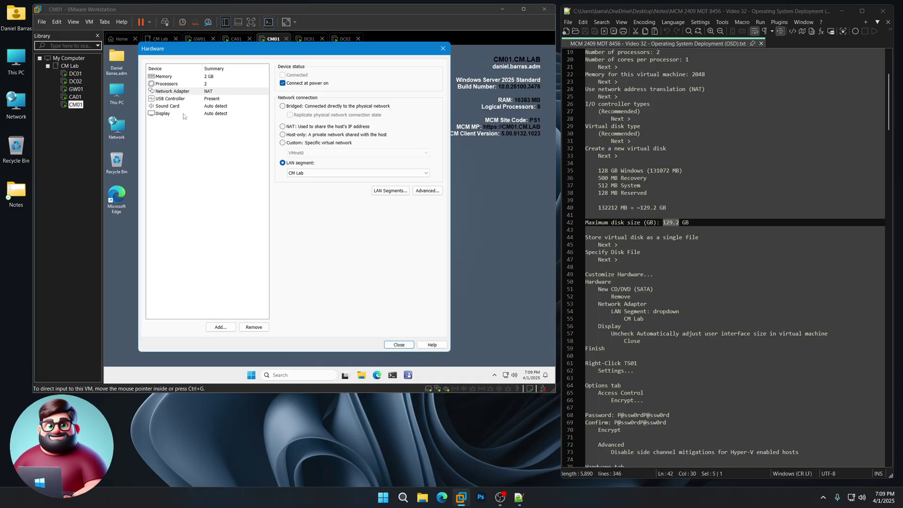
Turn off display auto-adjust UI size, then finish creating TS01.
left_click(183, 115)
left_click(308, 173)
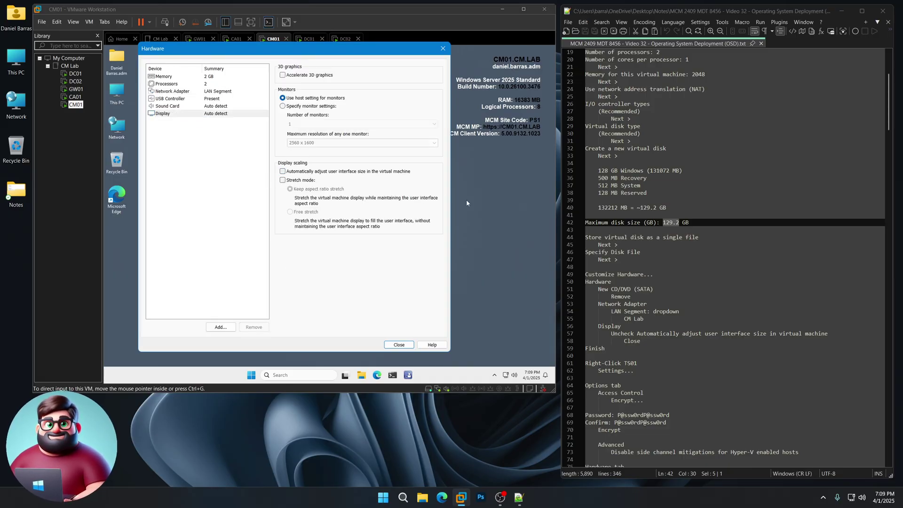
scroll(680, 324, "down", 3)
scroll(681, 323, "down", 5)
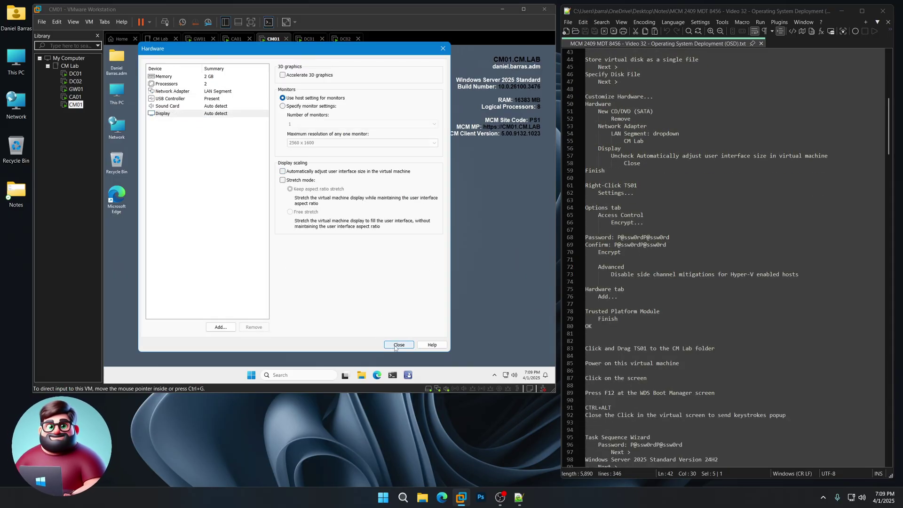
left_click(398, 345)
left_click(330, 283)
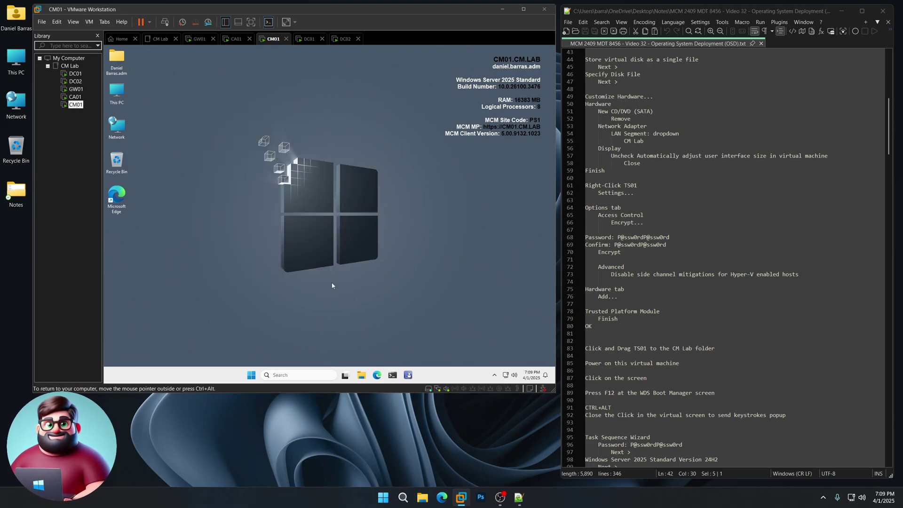
Open TS01's settings, go to Options > Access Control, and start encryption.
left_click_drag(595, 338, 562, 187)
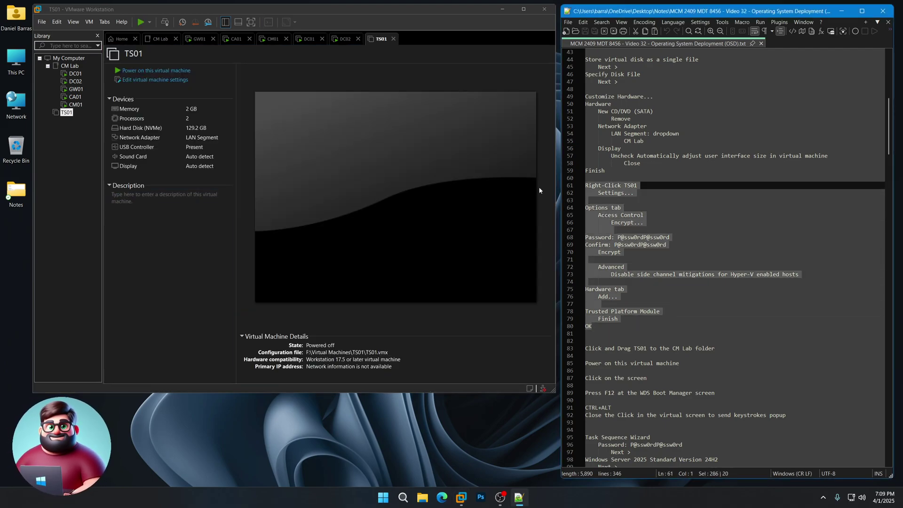
left_click(75, 151)
right_click(65, 113)
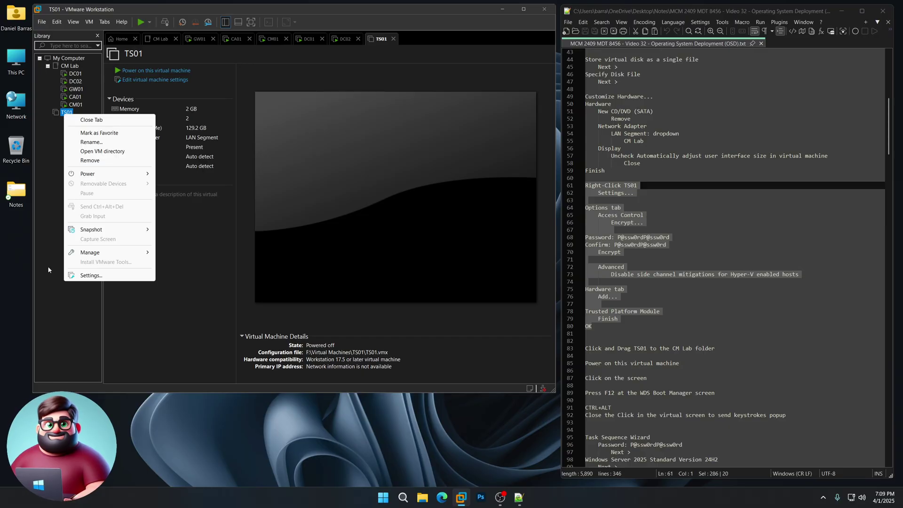
left_click(91, 275)
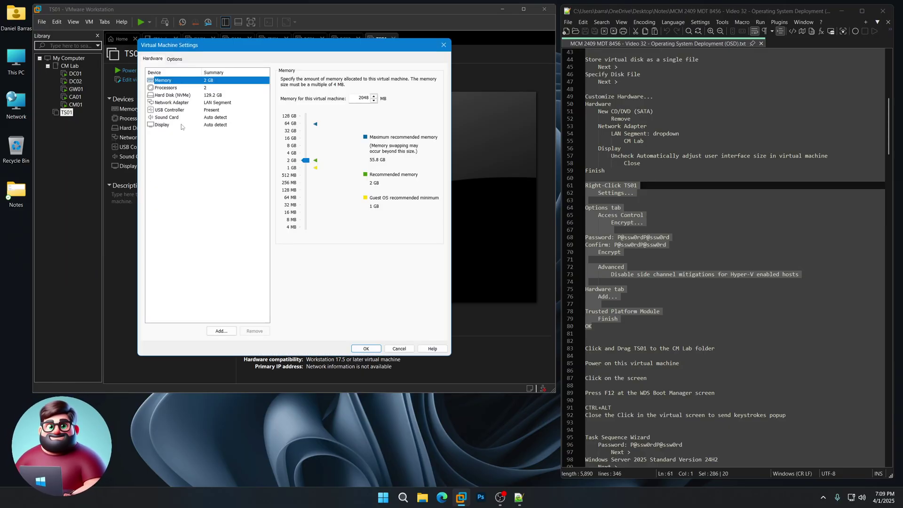
left_click(175, 60)
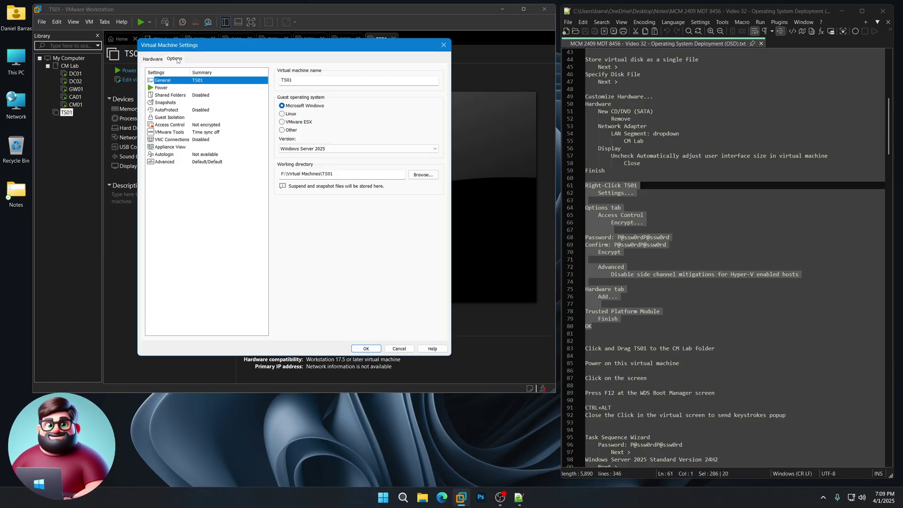
left_click(208, 125)
left_click(416, 116)
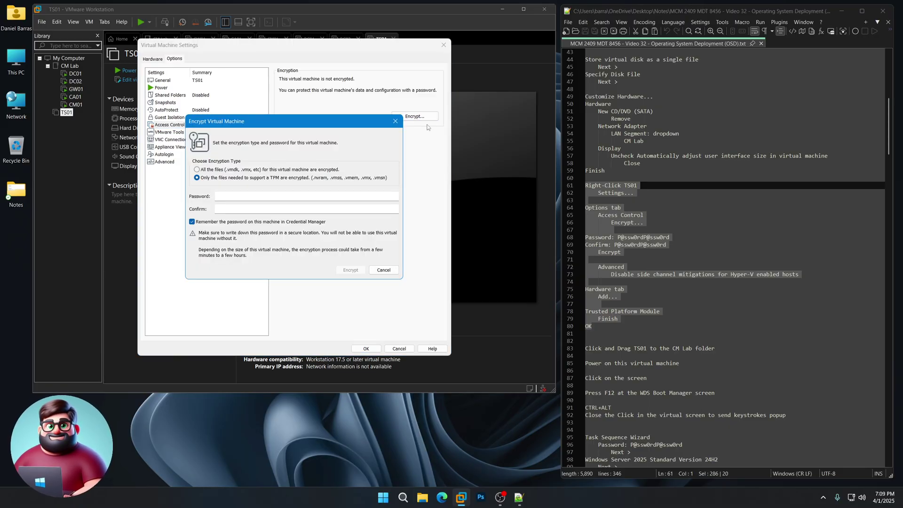
Copy the encryption password from the notes into both password fields and encrypt TS01.
left_click_drag(670, 238, 619, 237)
right_click(628, 241)
left_click(648, 254)
left_click(257, 196)
key("ctrl+v")
left_click(256, 208)
key("ctrl+v")
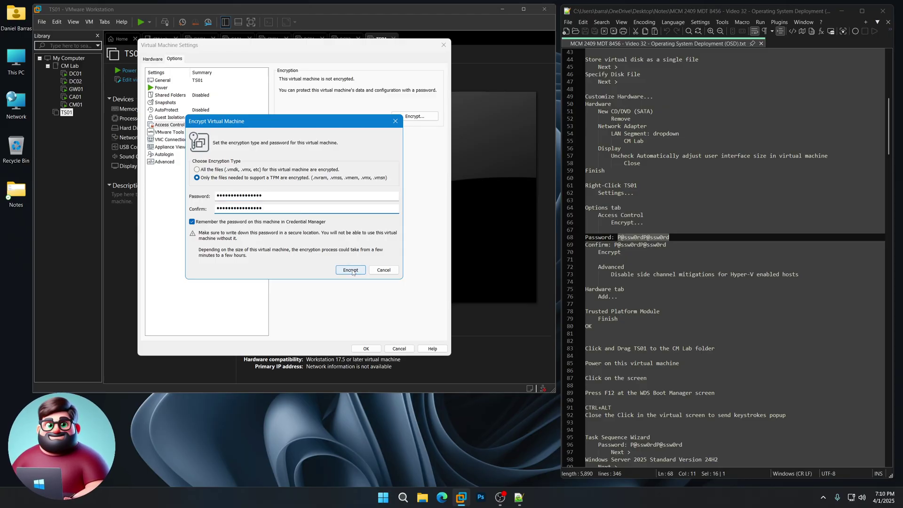
left_click(351, 270)
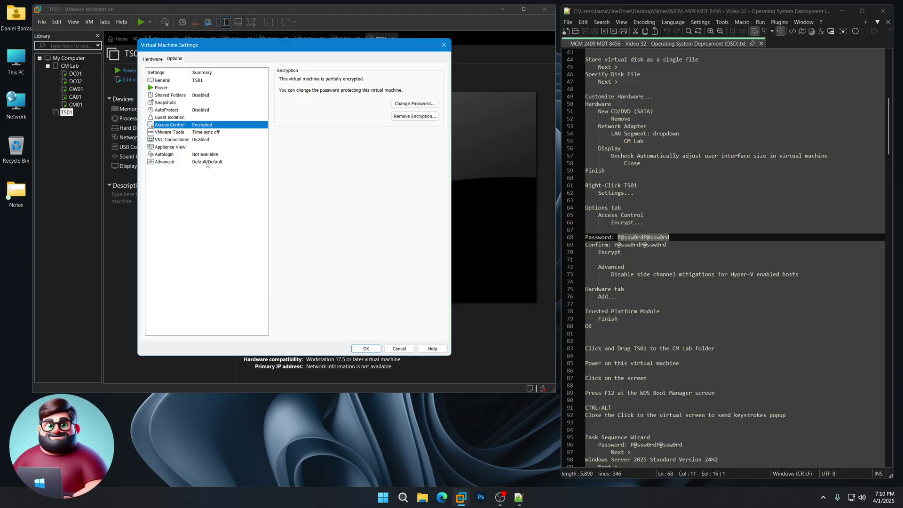
Check Disable side channel mitigations under Advanced, add a Trusted Platform Module, and save TS01's settings with OK.
left_click(207, 162)
left_click(282, 176)
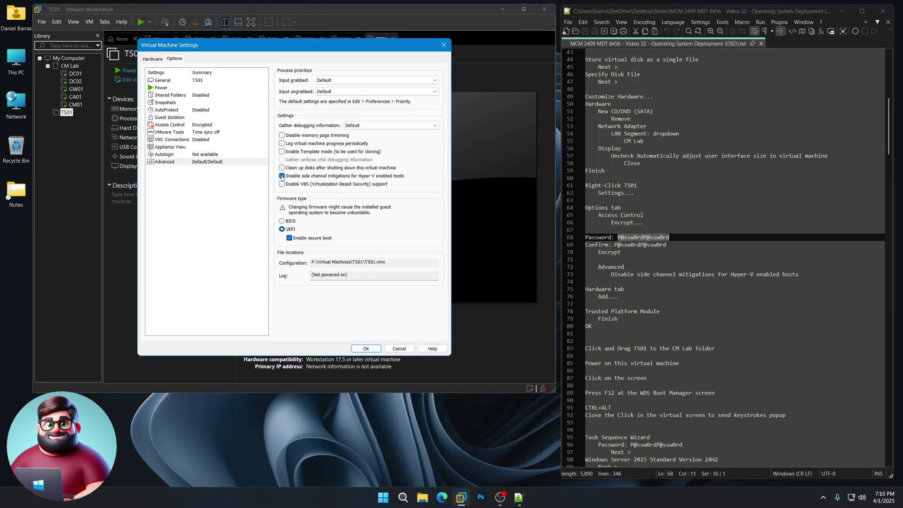
left_click(153, 59)
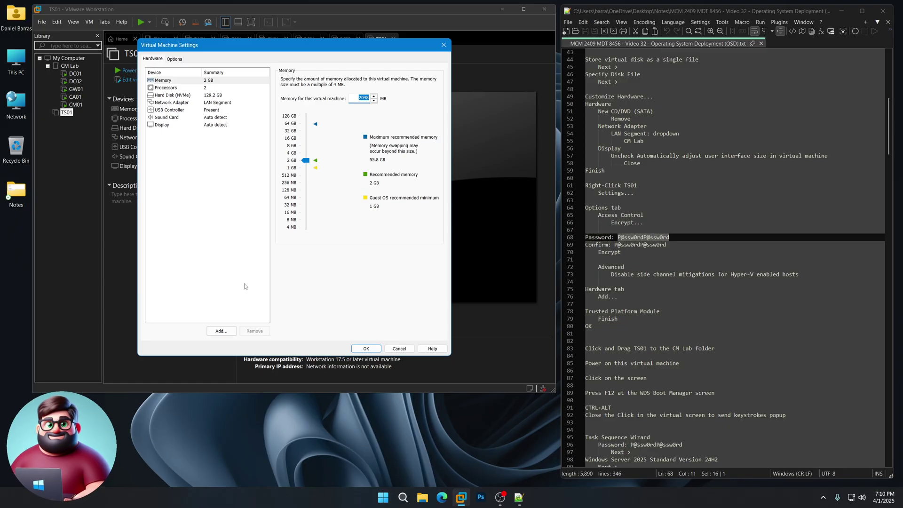
left_click(221, 330)
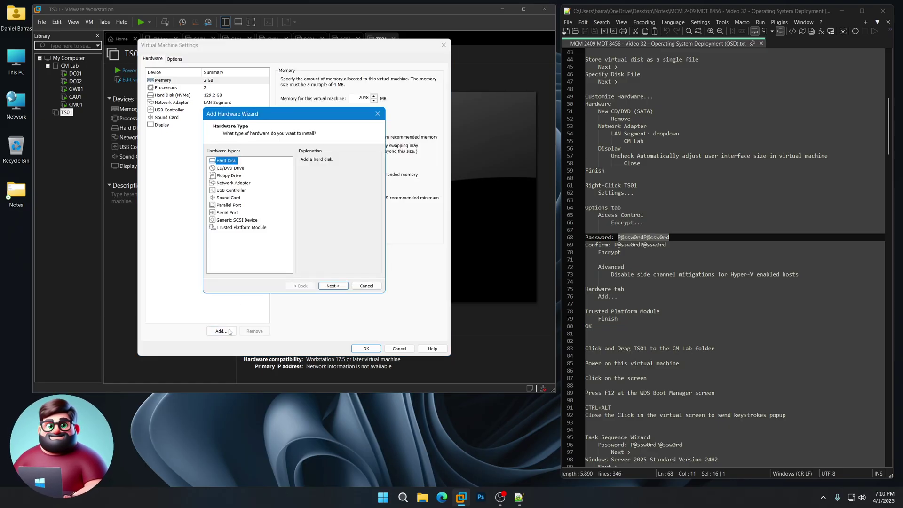
left_click(240, 227)
left_click(333, 286)
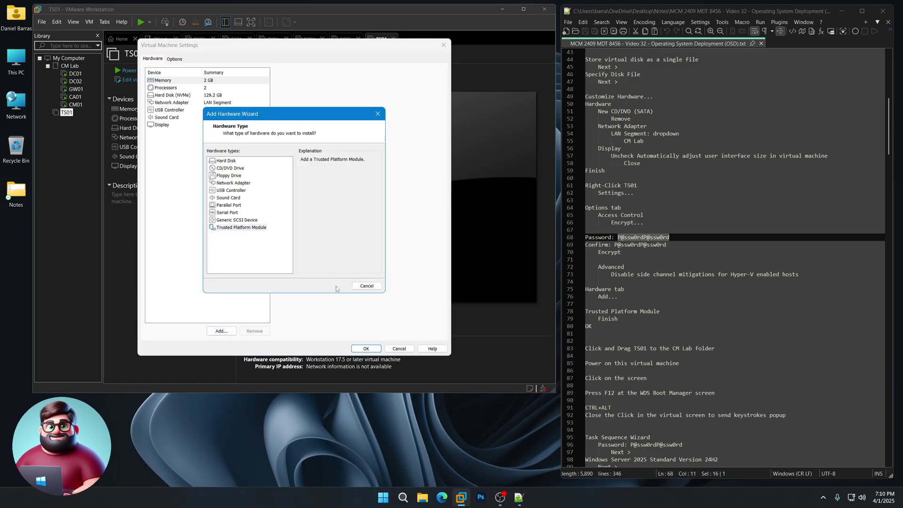
left_click(366, 349)
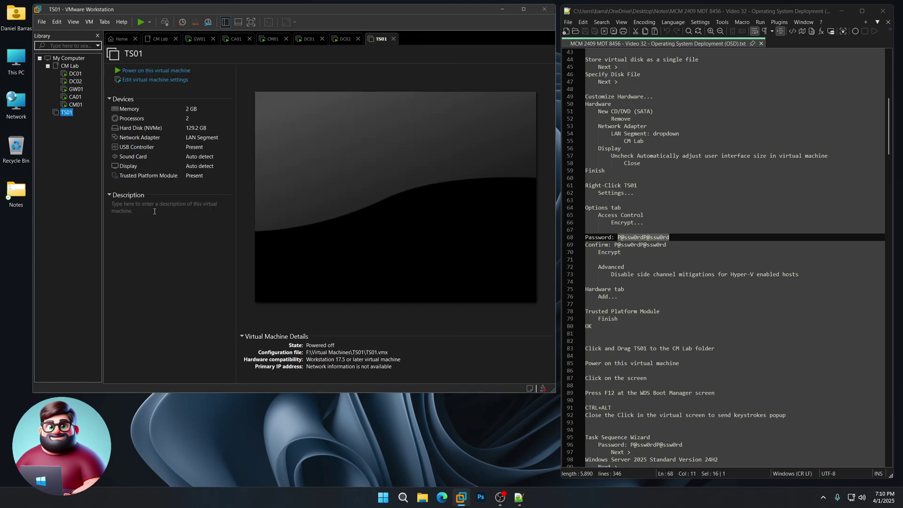
Move TS01 into the CM Lab folder and power it on.
left_click_drag(67, 113, 69, 66)
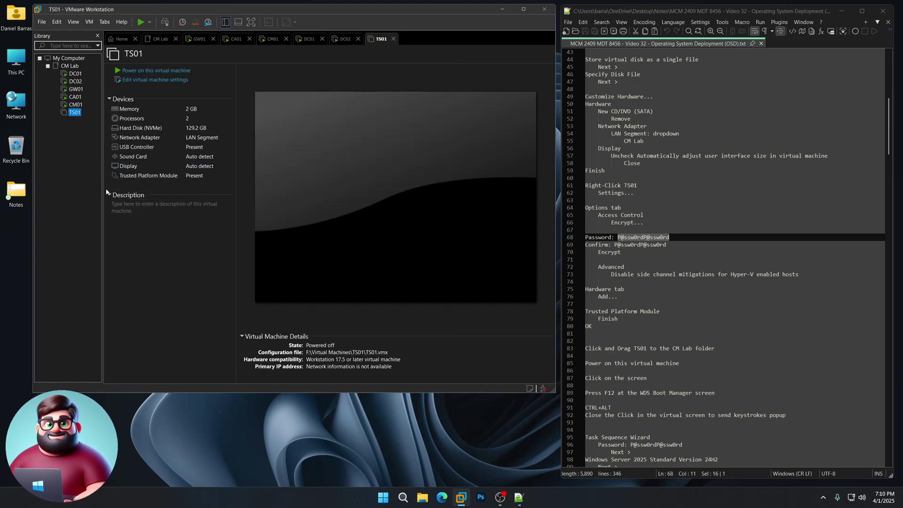
scroll(698, 273, "down", 9)
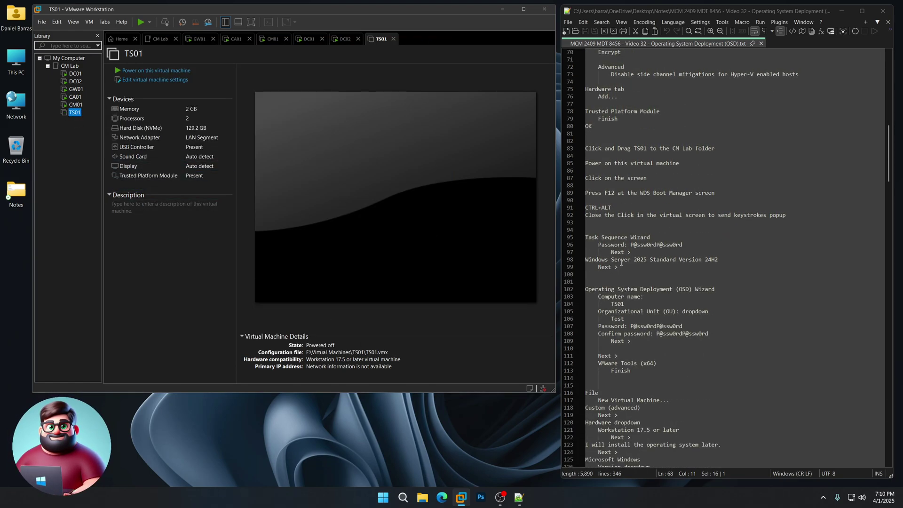
left_click(168, 71)
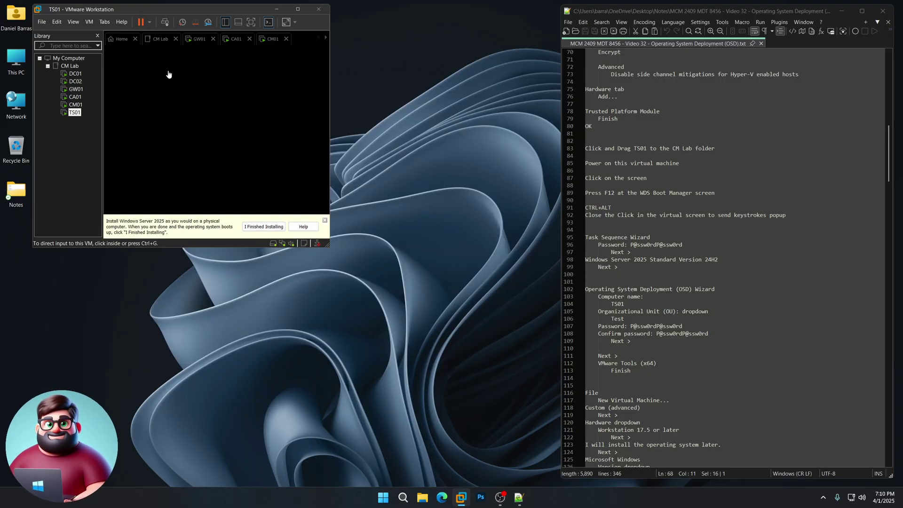
Network-boot TS01 with F12 at WDS Boot Manager and select the Task Sequence Wizard's password field.
left_click(288, 177)
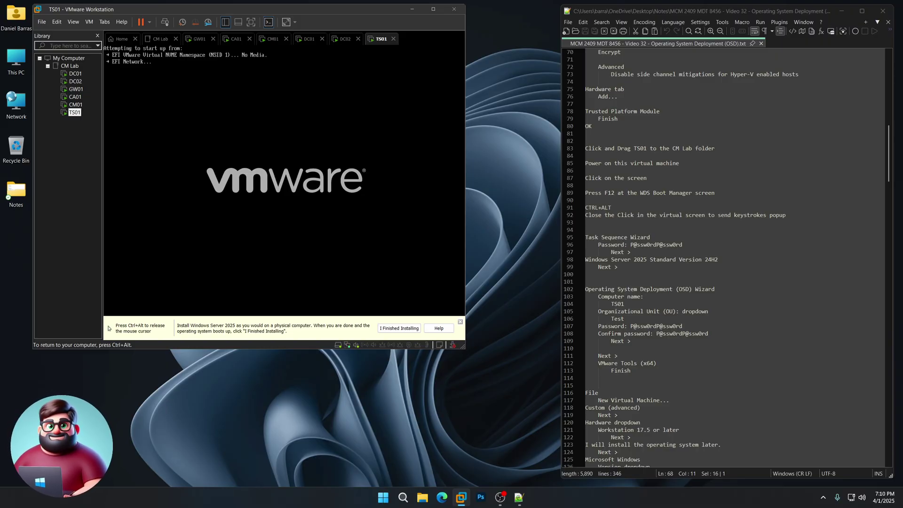
key("F12")
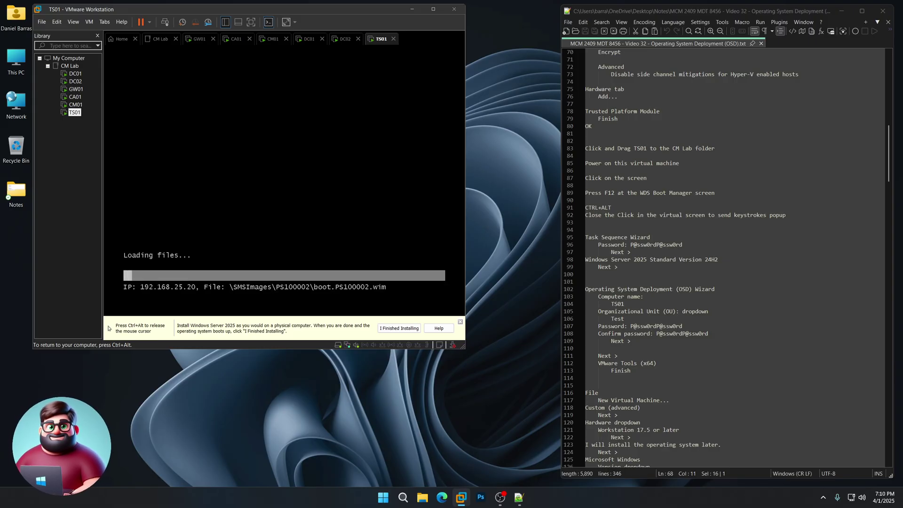
key("ctrl+alt")
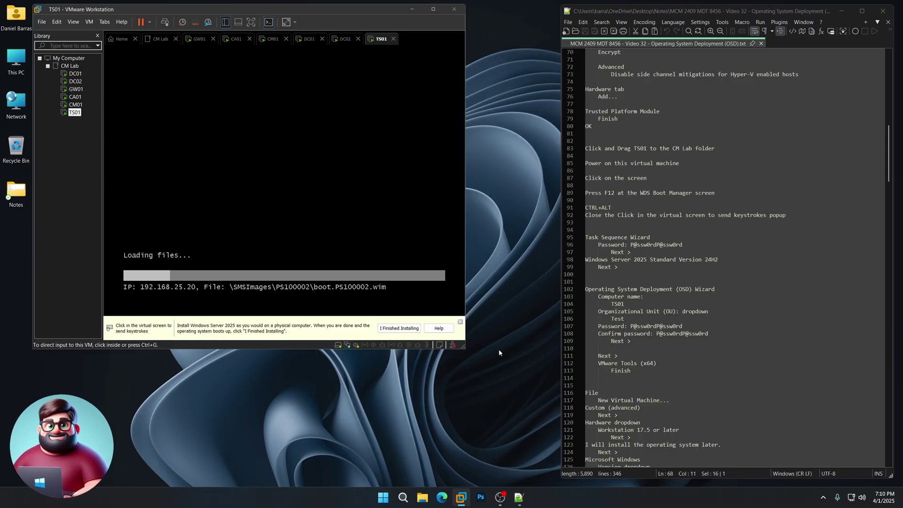
left_click(460, 322)
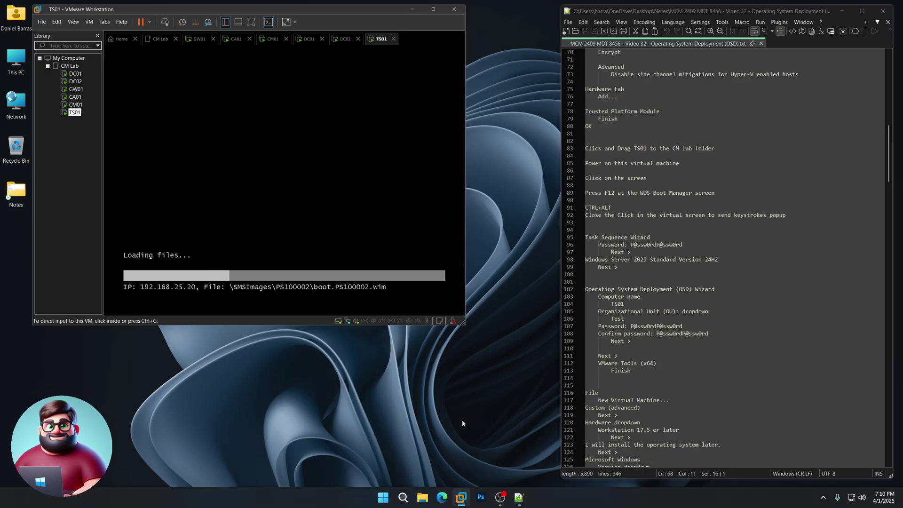
scroll(639, 252, "down", 2)
left_click_drag(617, 222, 585, 193)
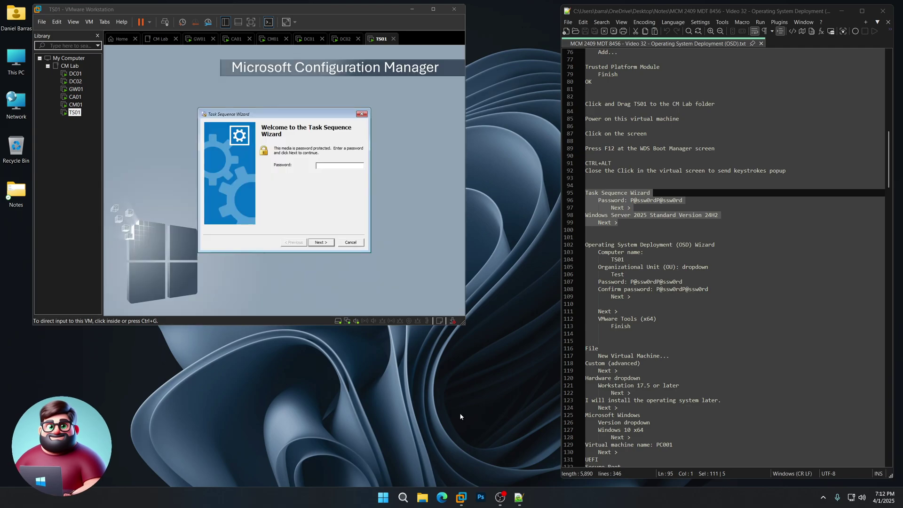
left_click(330, 166)
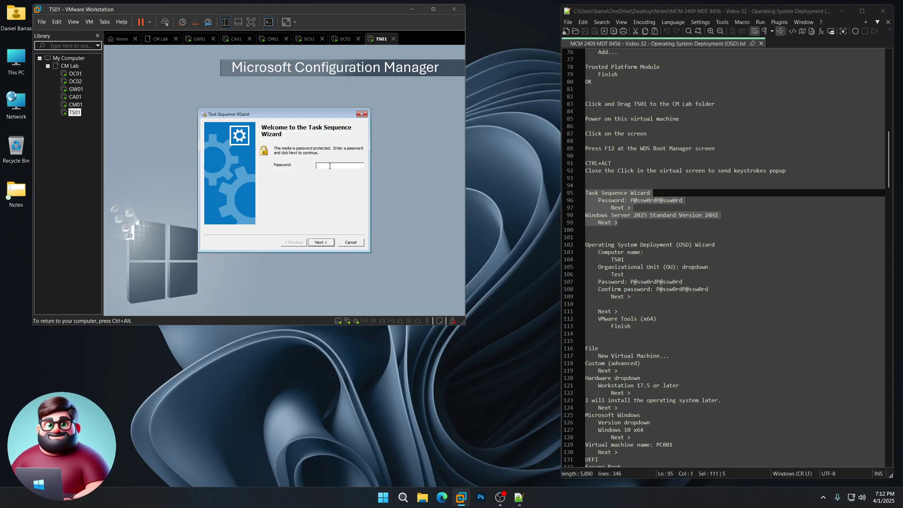
Type the media password into the Task Sequence Wizard and submit it.
type("P@ssw0rd")
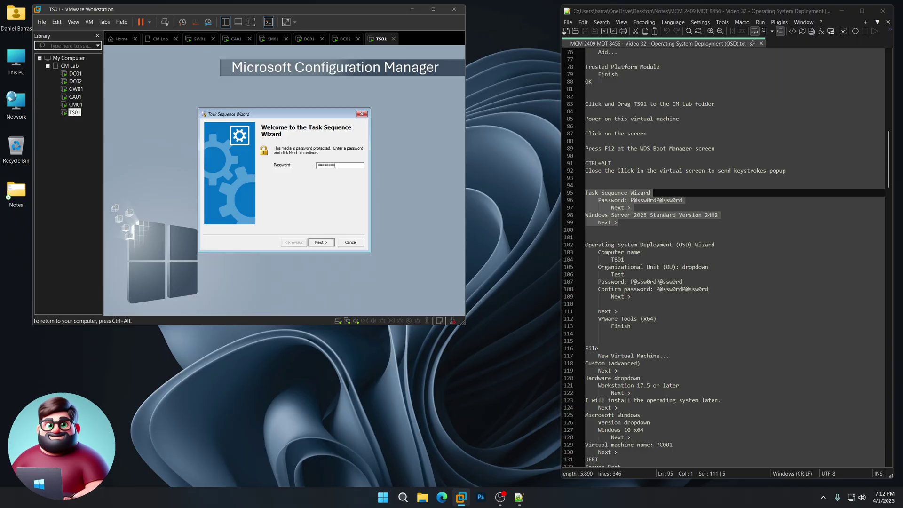
type("P@ssw0rd")
key("Return")
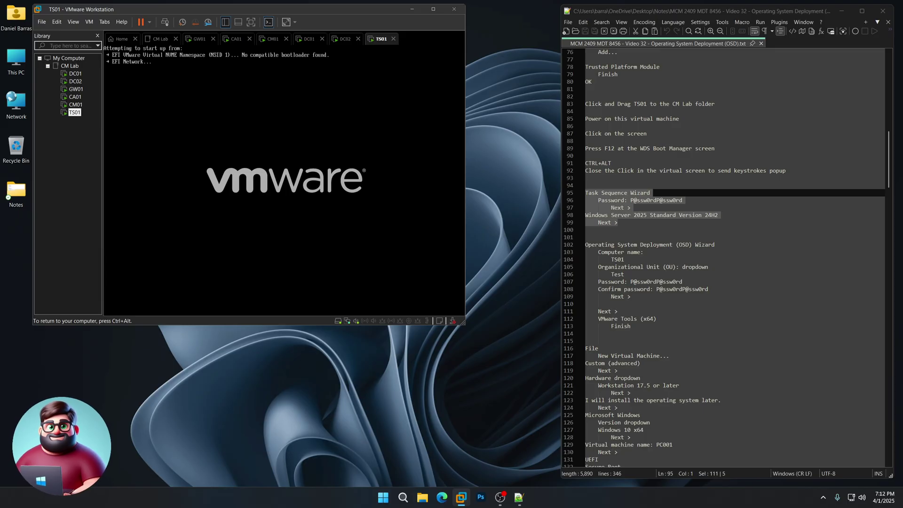
Network-boot again, enter the media password, and start the Windows Server 2025 Standard Version 24H2 task sequence.
key("F12")
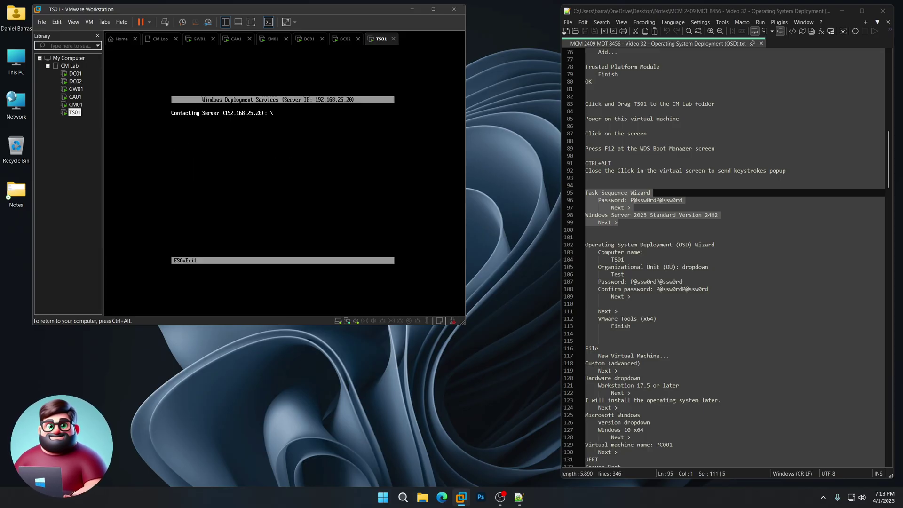
key("ctrl+alt")
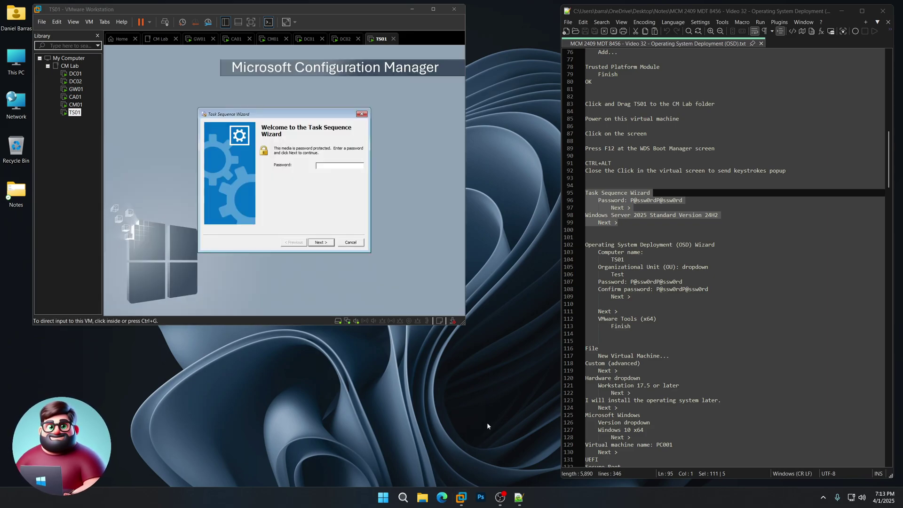
left_click(333, 166)
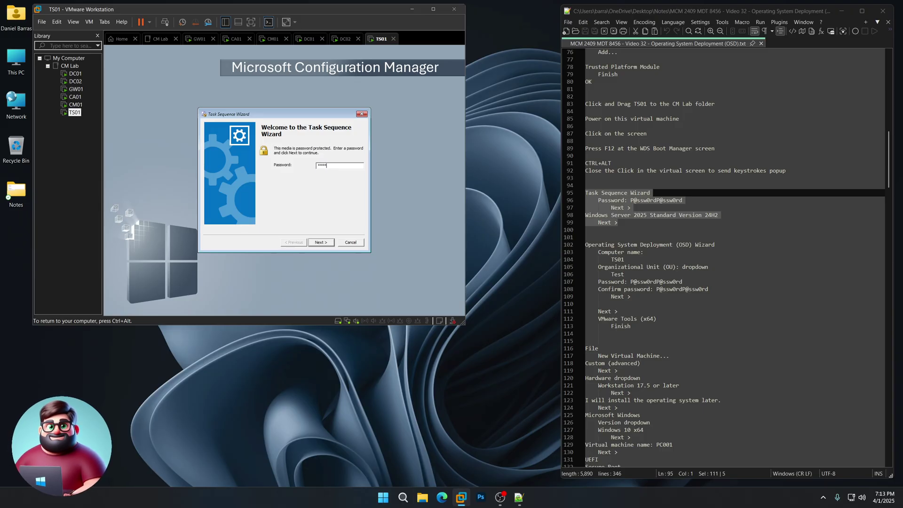
type("P@ssw0rdP@ssw0rd")
key("Return")
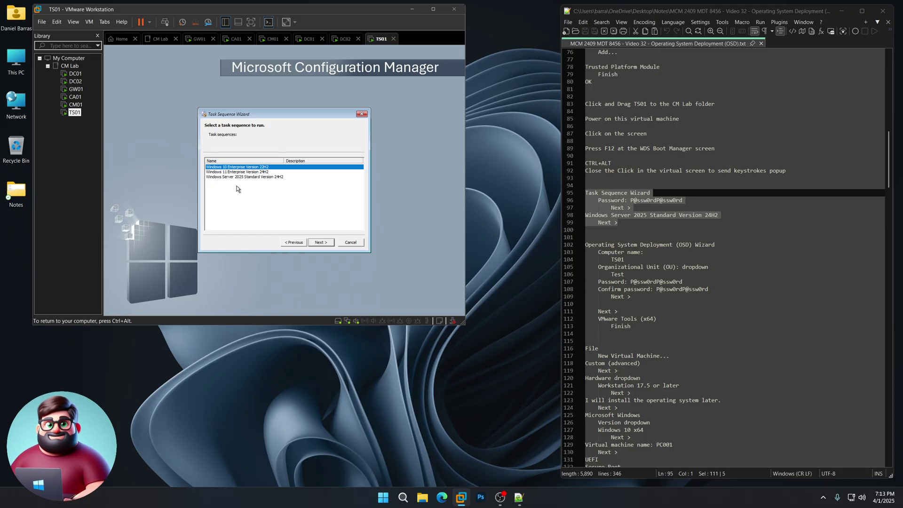
left_click(215, 177)
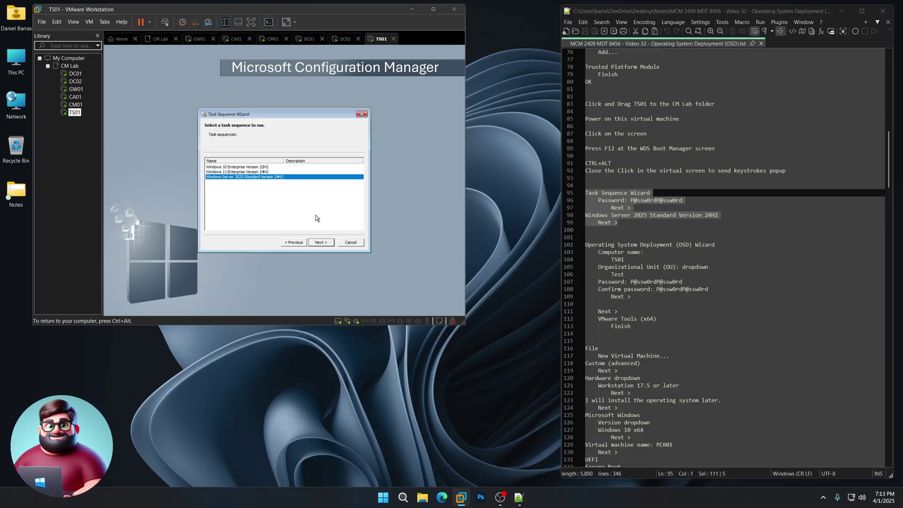
left_click(324, 243)
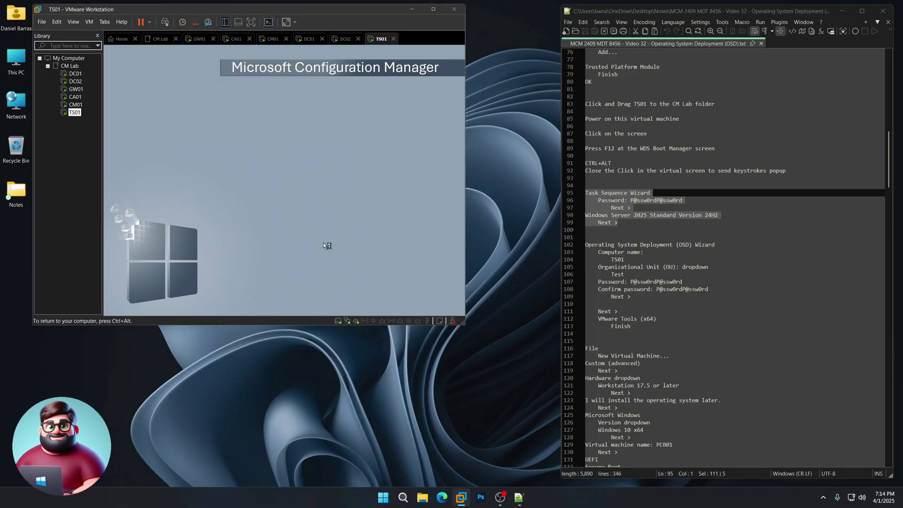
Replace the default computer name with TS0 and choose the Test organizational unit.
key("ctrl+alt")
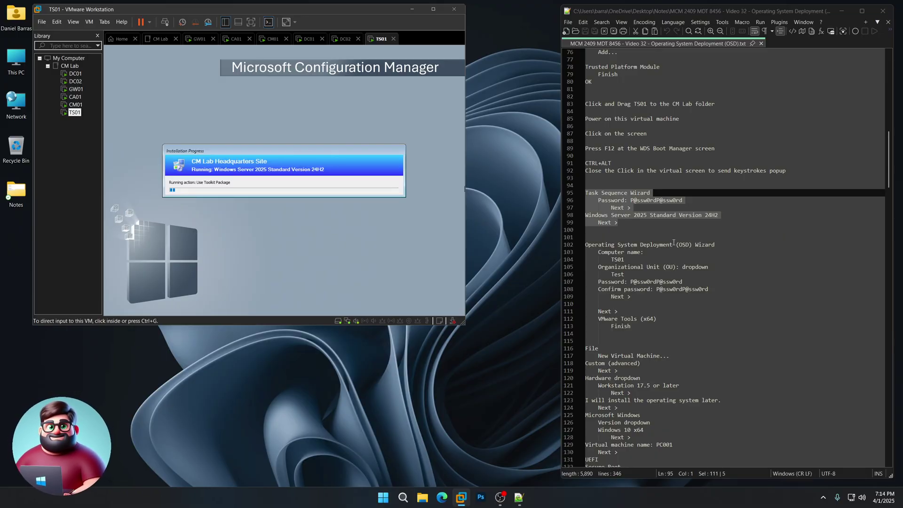
scroll(672, 241, "down", 3)
left_click_drag(649, 259, 585, 178)
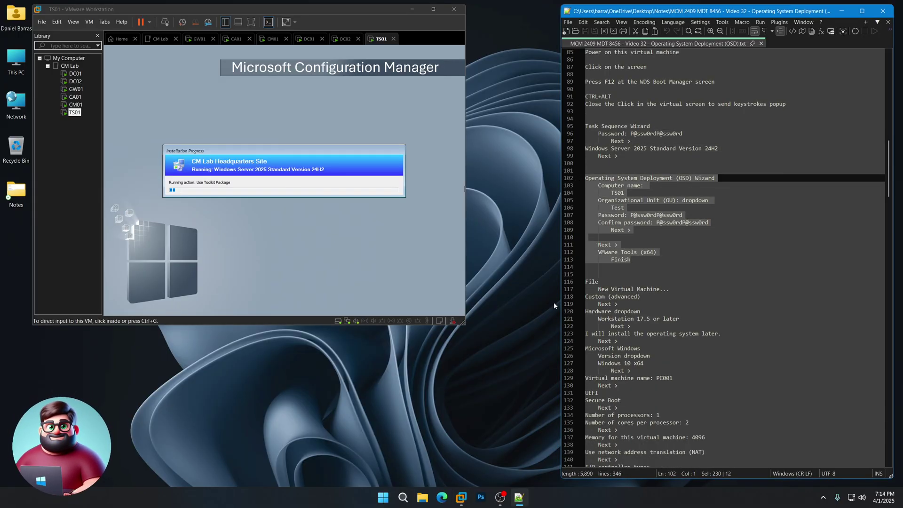
left_click(494, 406)
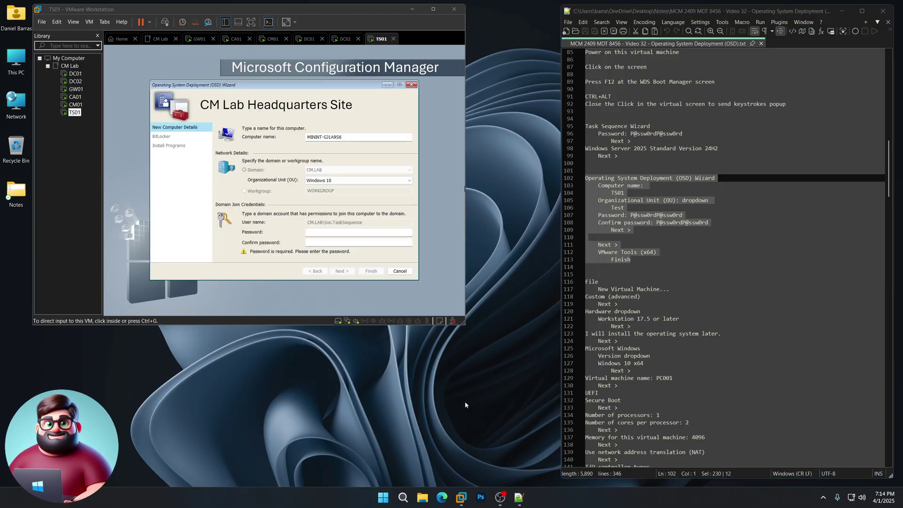
left_click(282, 142)
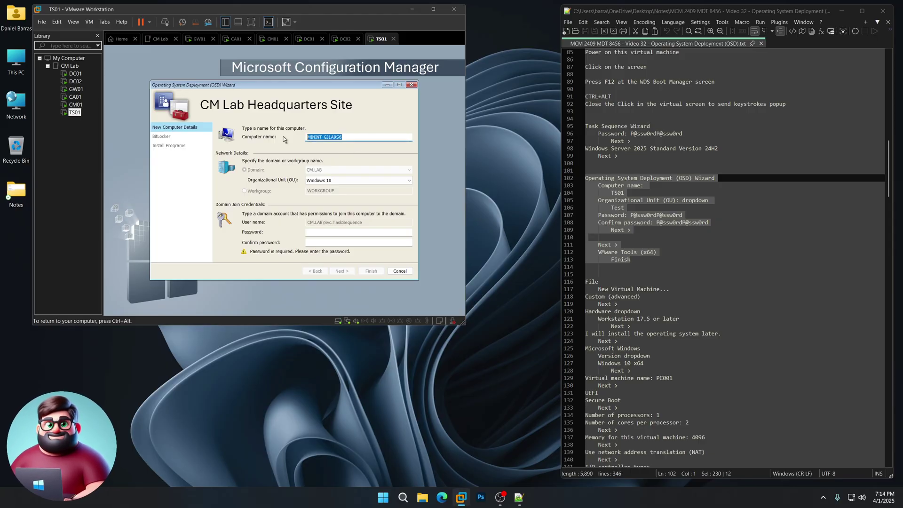
type("TS01")
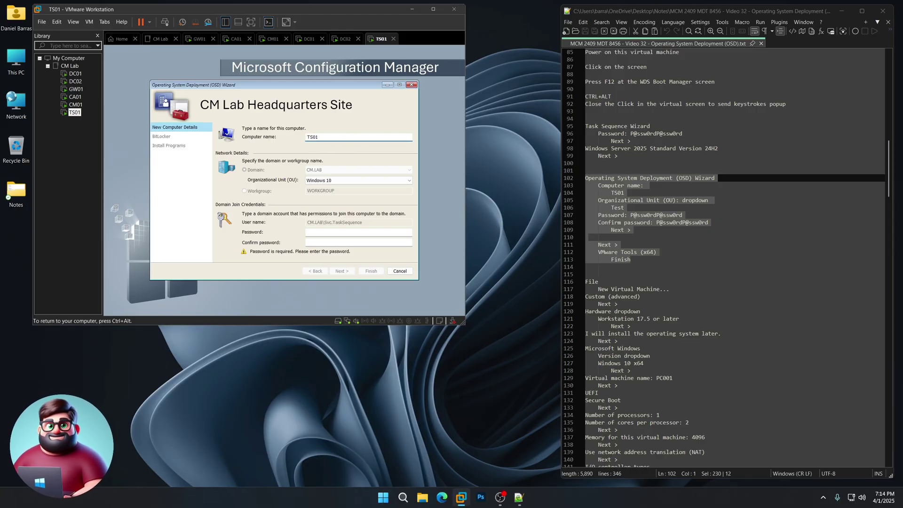
left_click(336, 182)
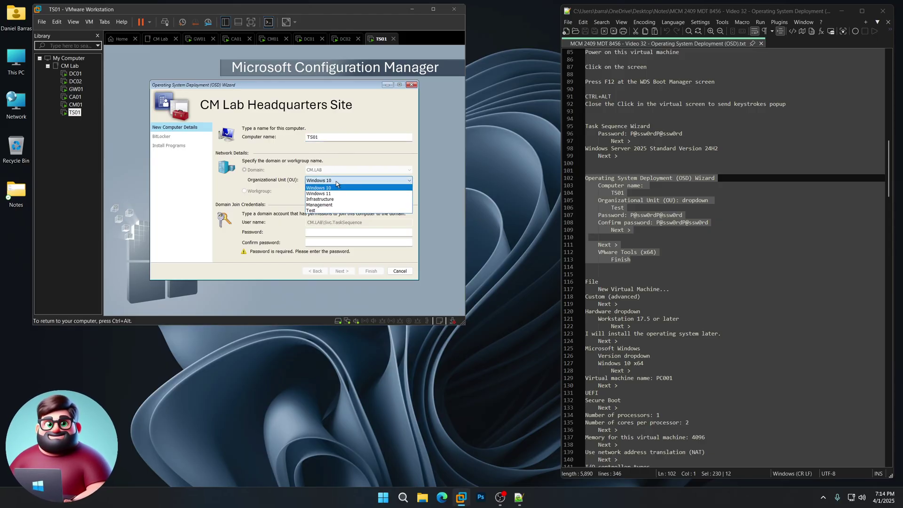
left_click(317, 211)
Enter and confirm the domain join password, then continue.
left_click(327, 231)
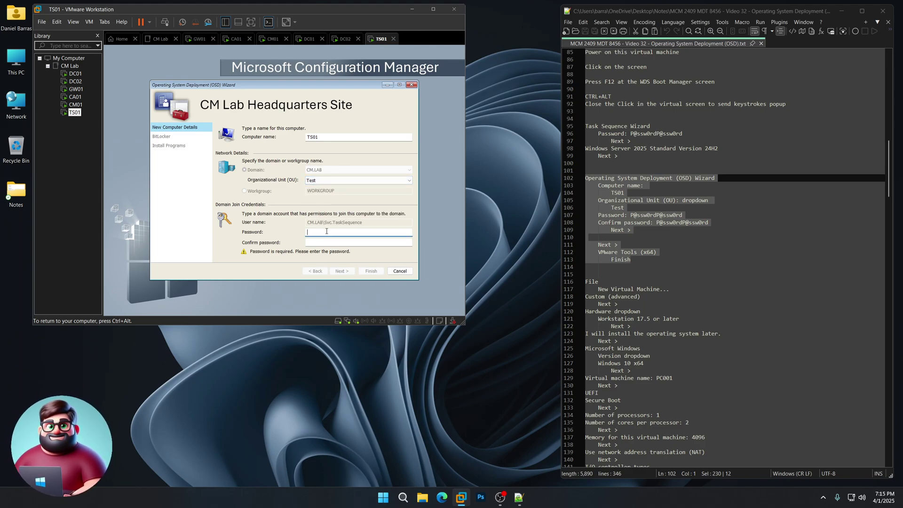
type("P@ssw0rdP@ssw0rd")
key("Tab")
type("P@ssw0rdP@ssw0rd")
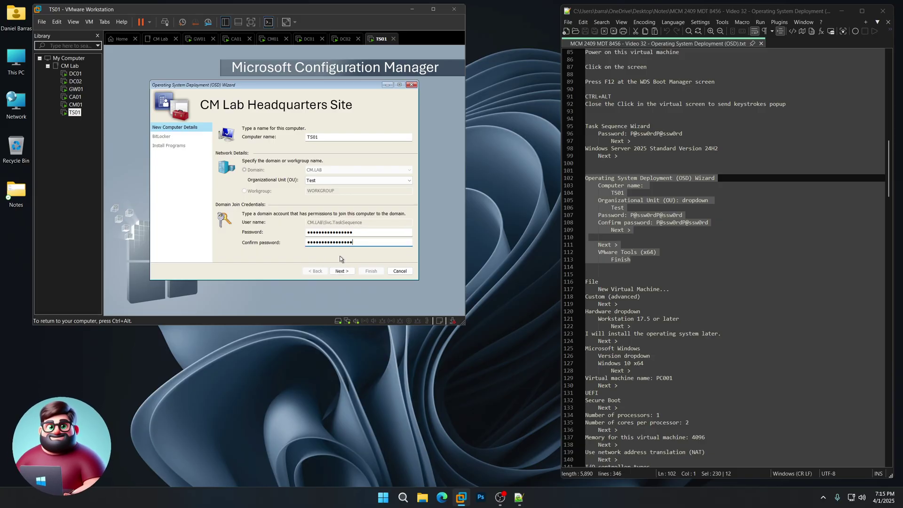
left_click(343, 269)
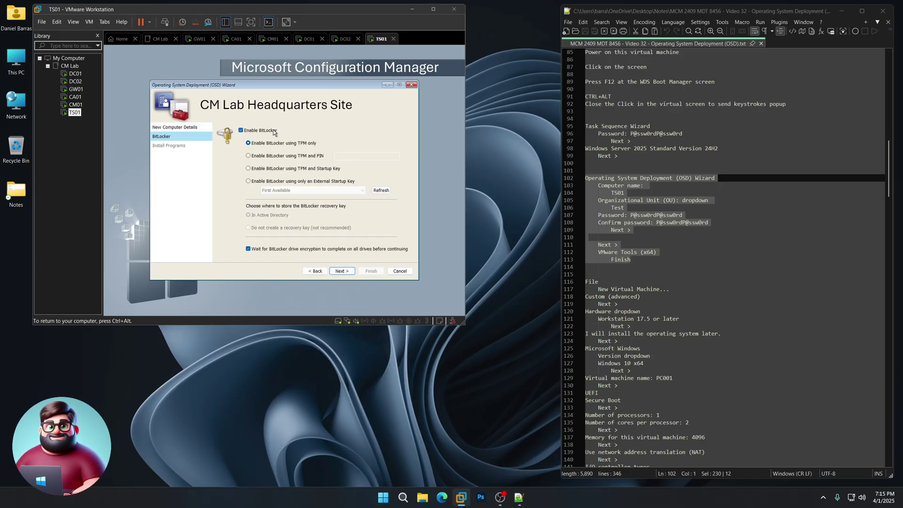
Skip past BitLocker, include VMware Tools (x64), and start the TS01 deployment.
left_click(344, 271)
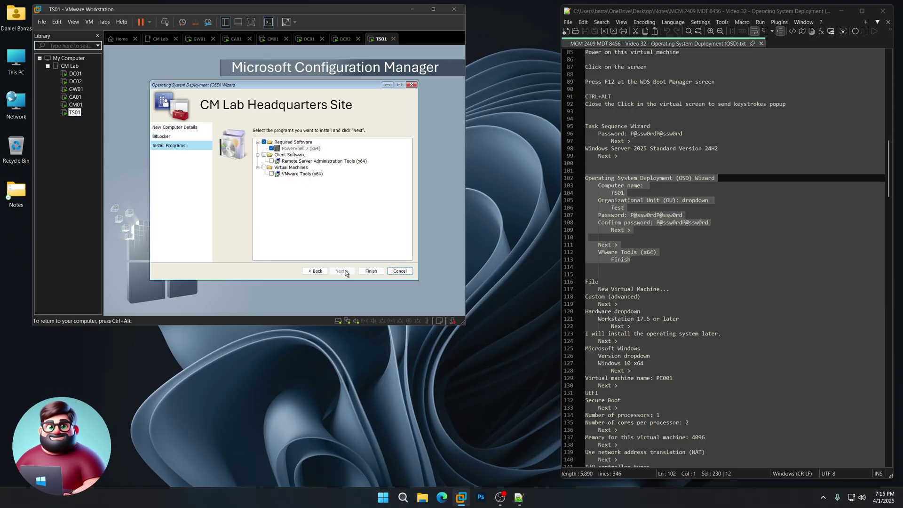
left_click(271, 173)
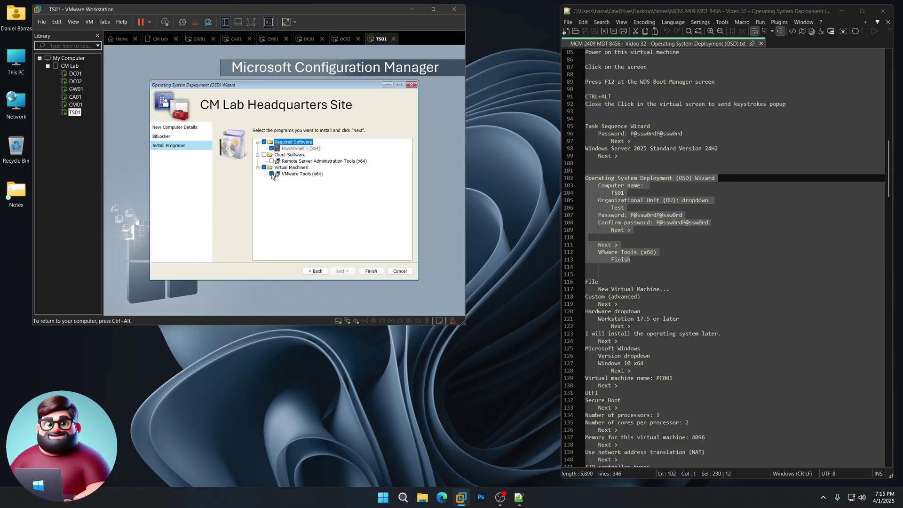
left_click(367, 271)
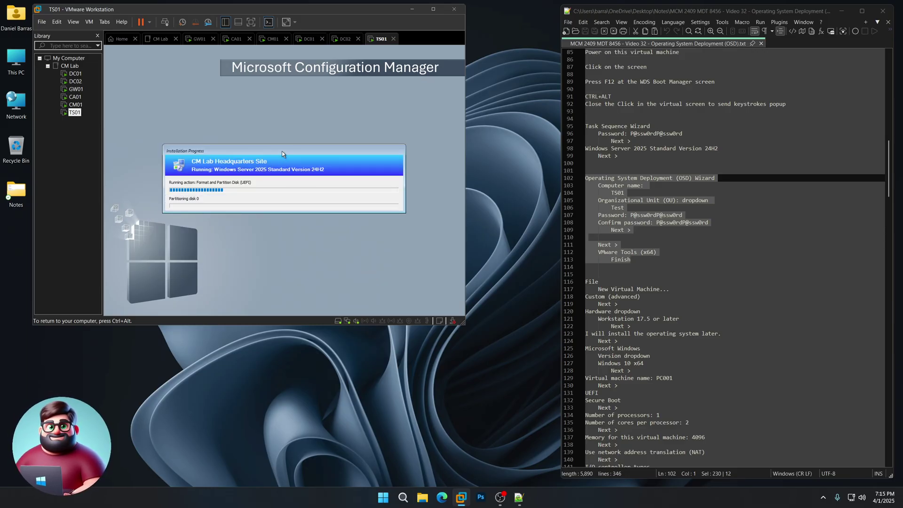
key("ctrl+alt")
scroll(676, 261, "down", 7)
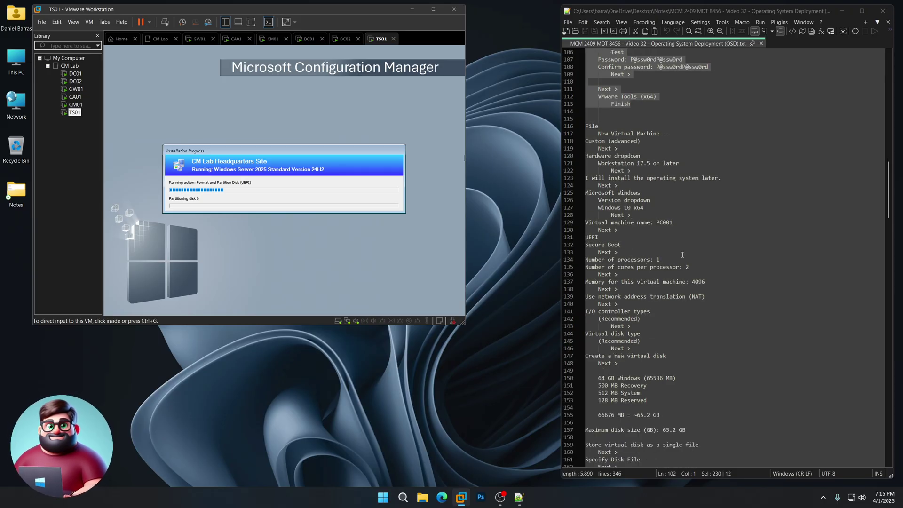
Start a custom Workstation 17.5 VM with the OS installed later, guest Windows 10 x64.
right_click(64, 126)
left_click(41, 24)
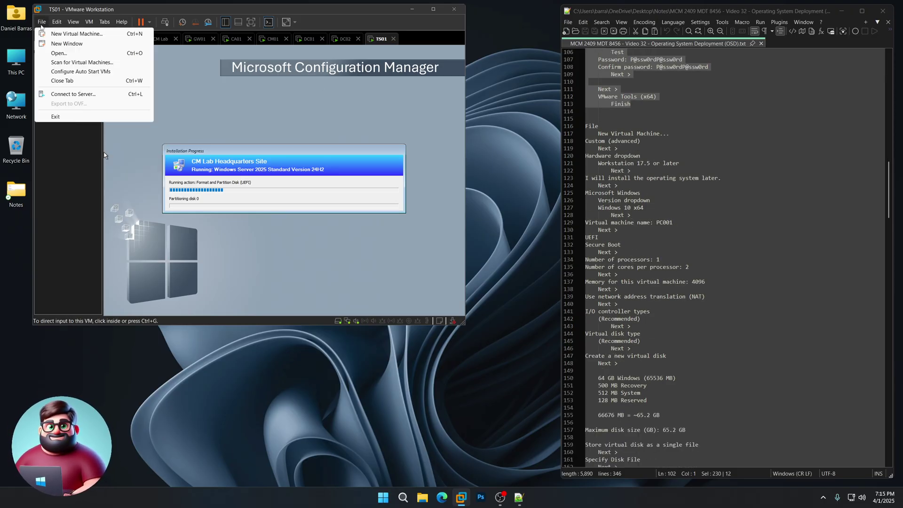
left_click(75, 33)
left_click(288, 248)
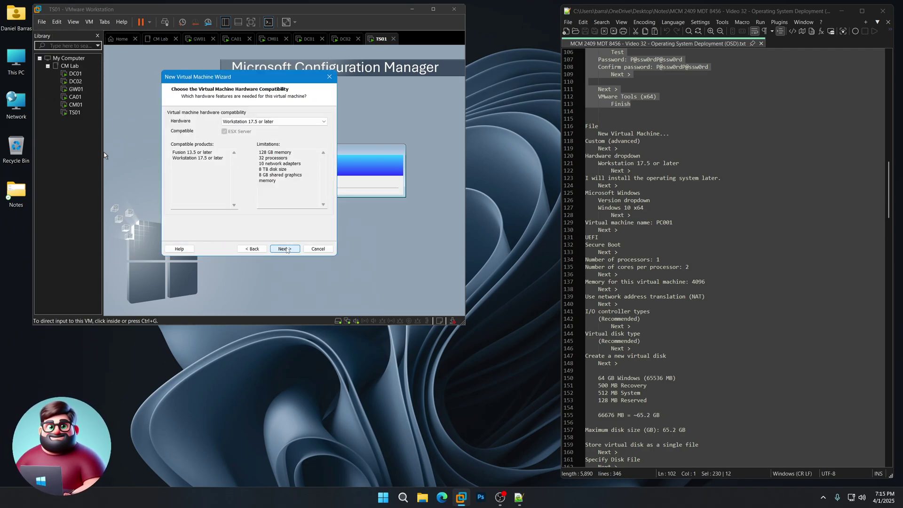
left_click(285, 249)
left_click(287, 249)
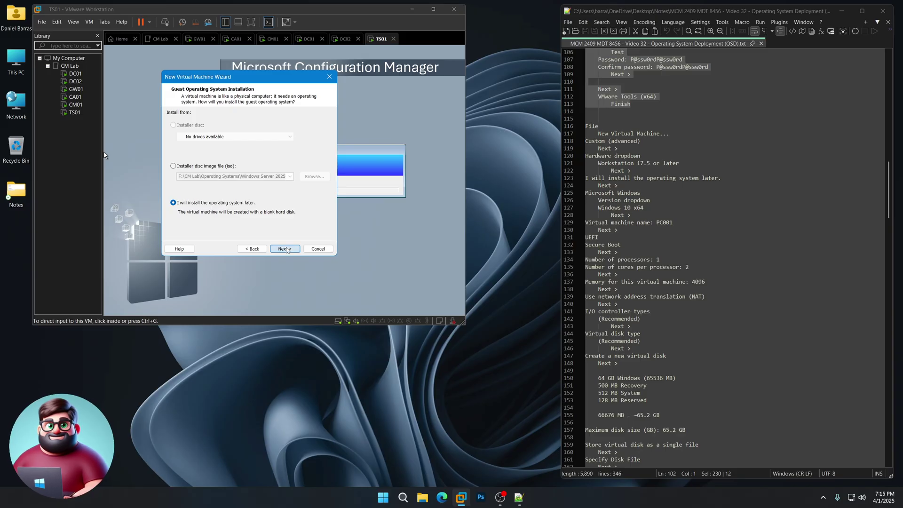
left_click(239, 169)
scroll(237, 188, "up", 2)
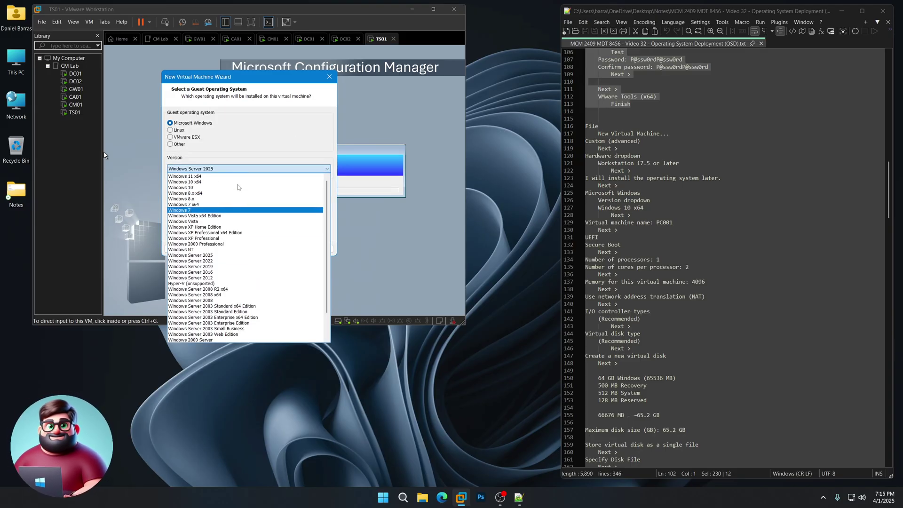
left_click(238, 182)
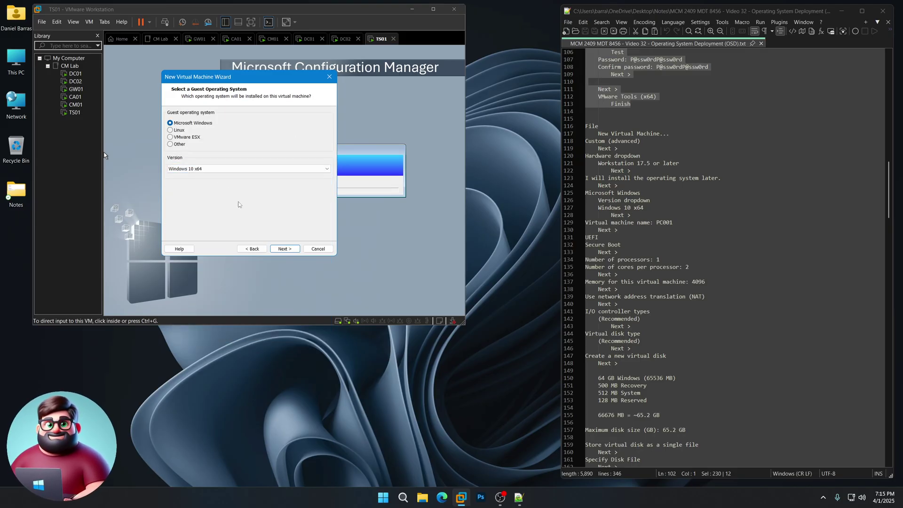
left_click(288, 249)
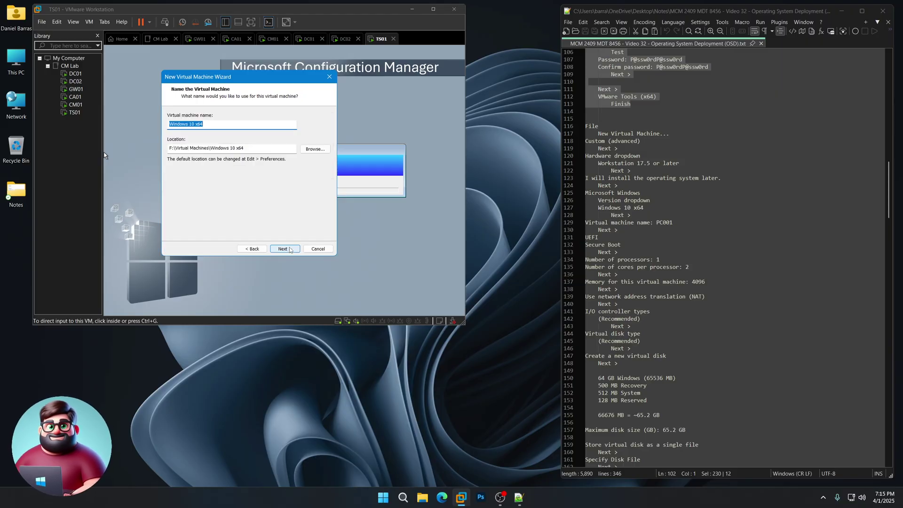
Name the VM PC001, enable UEFI Secure Boot, and set 1 processor with 2 cores.
type("PC001")
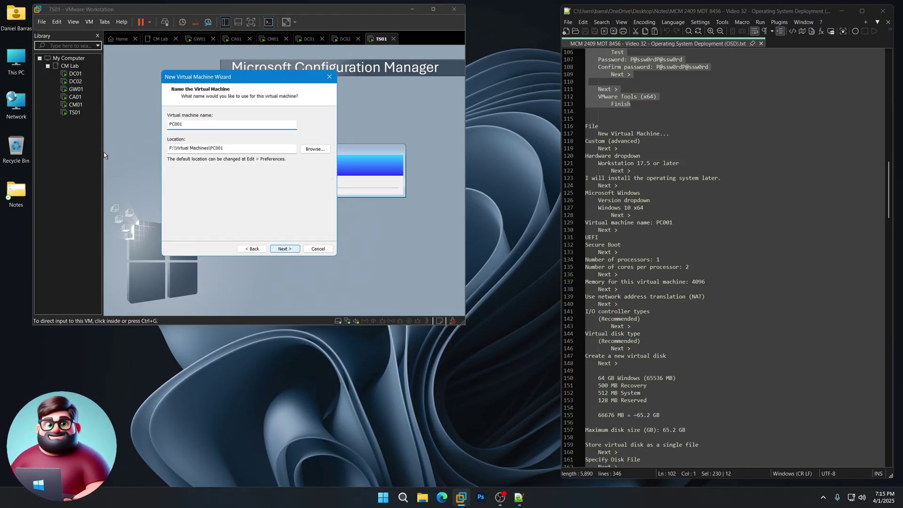
left_click(286, 248)
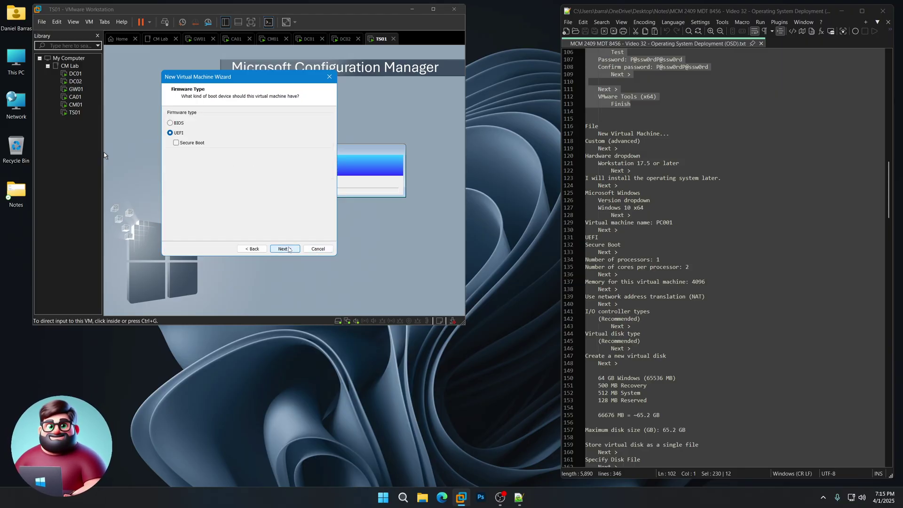
left_click(201, 146)
left_click(284, 248)
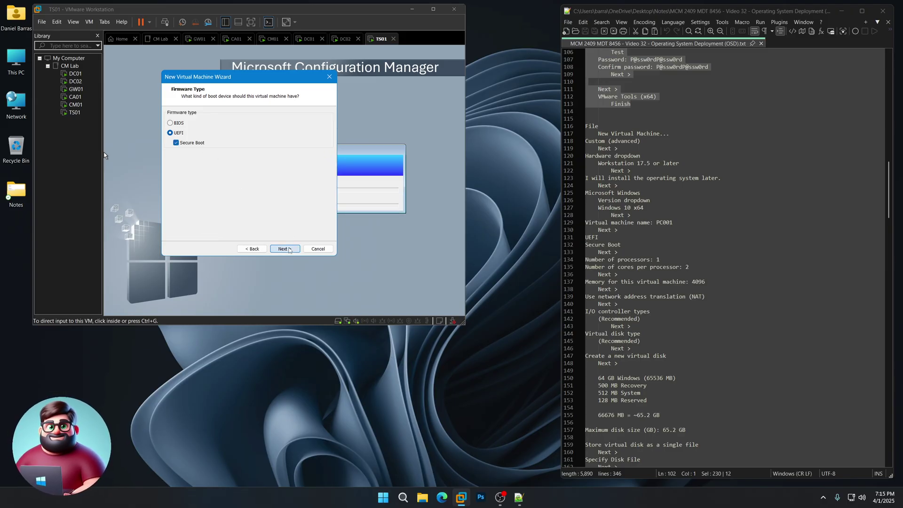
left_click(284, 121)
left_click(282, 129)
left_click(285, 133)
left_click(282, 145)
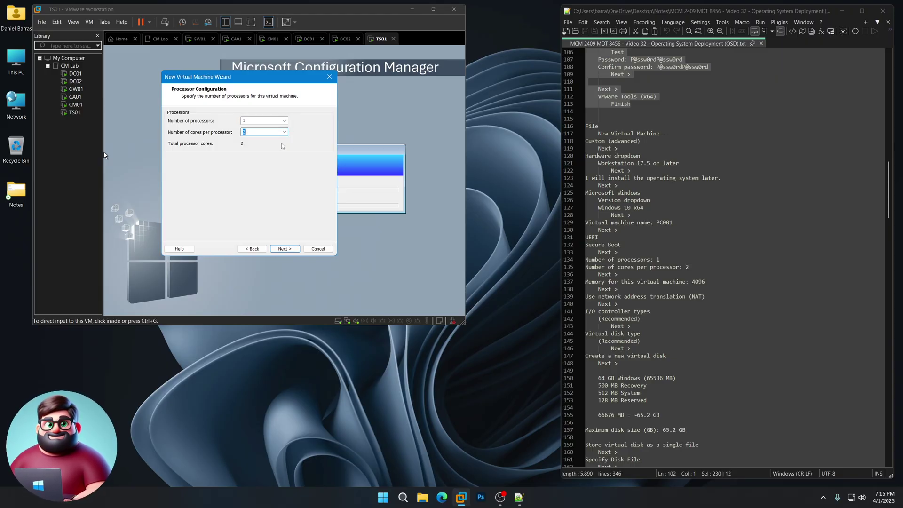
left_click(285, 248)
Set 4096 MB memory, keep NAT, the recommended controller and NVMe, and create a new disk.
type("4096")
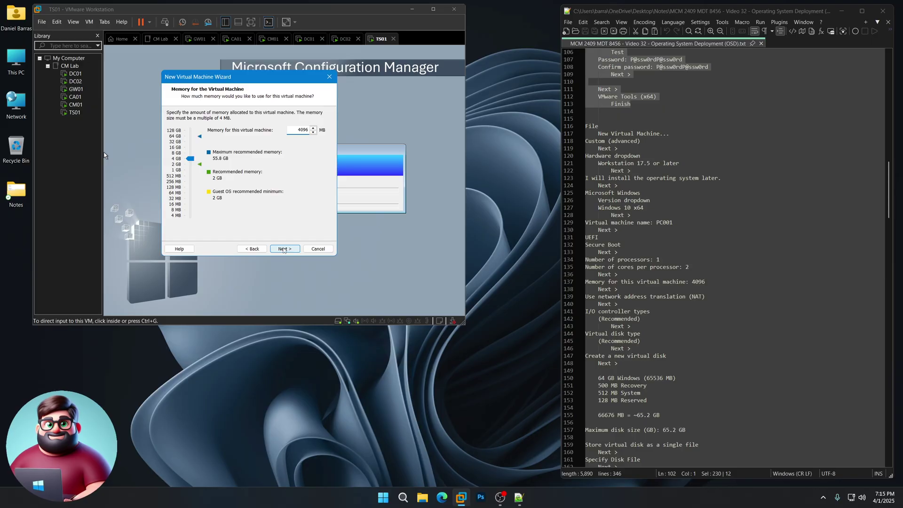
left_click(284, 249)
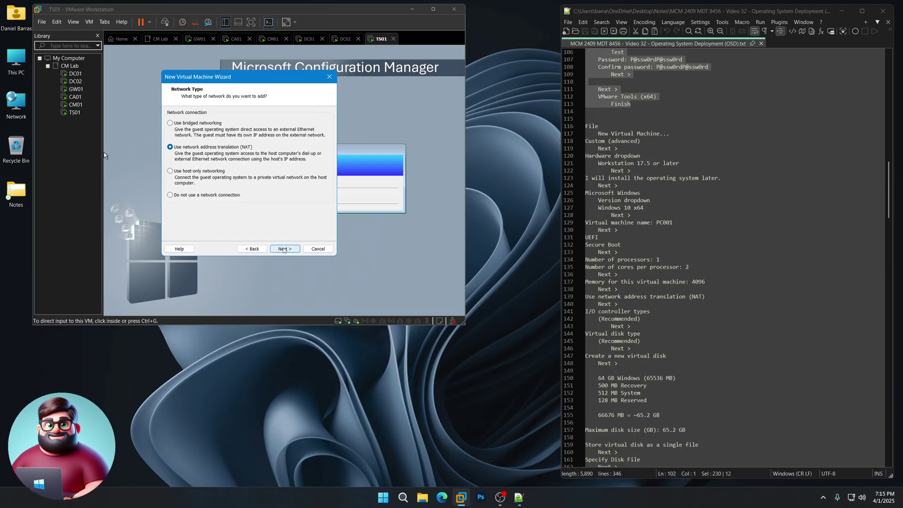
left_click(284, 249)
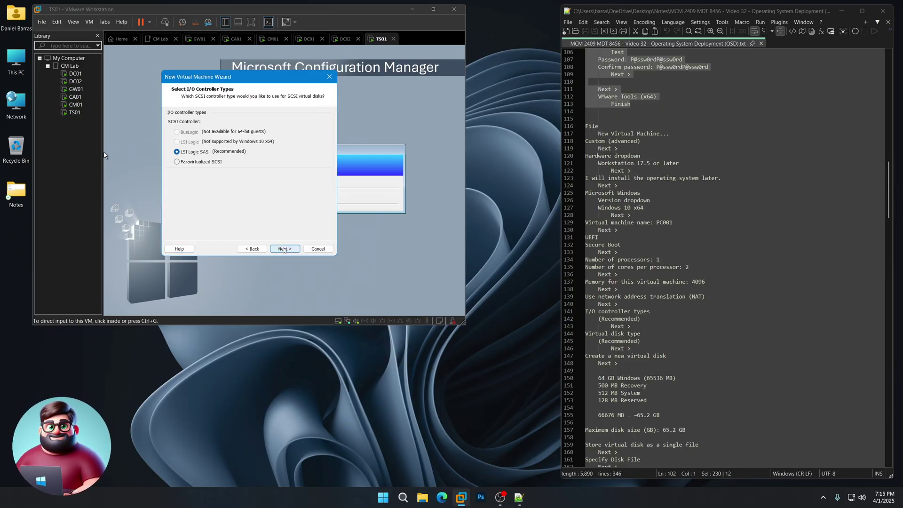
left_click(284, 249)
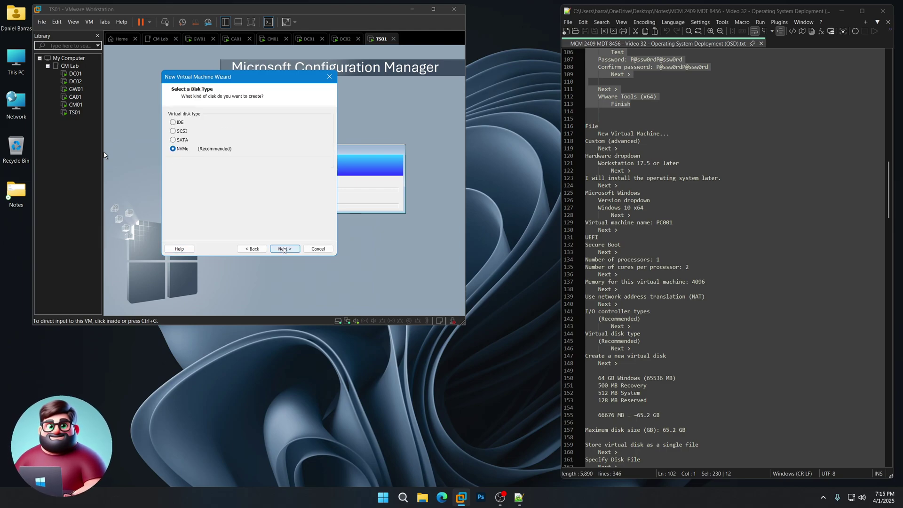
left_click(284, 248)
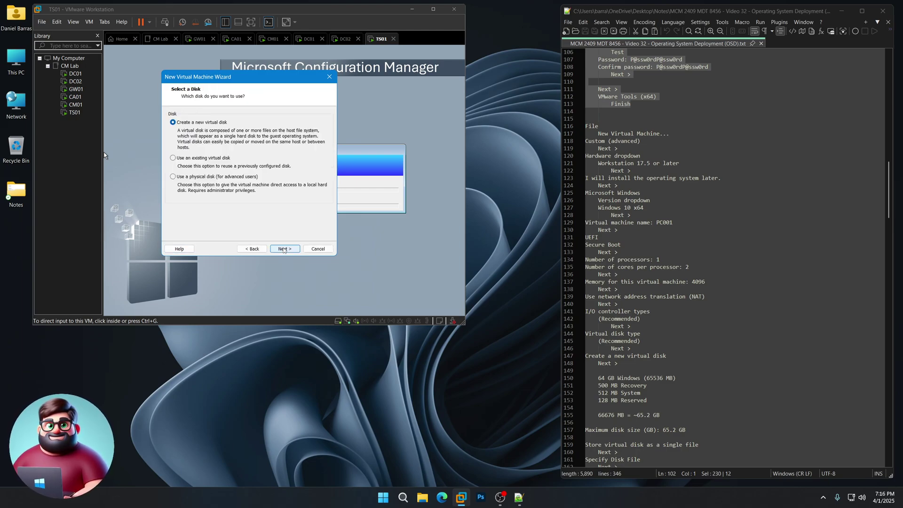
left_click(284, 249)
Give PC001 a 65.2 GB disk stored as a single file and reach the summary.
scroll(665, 315, "down", 8)
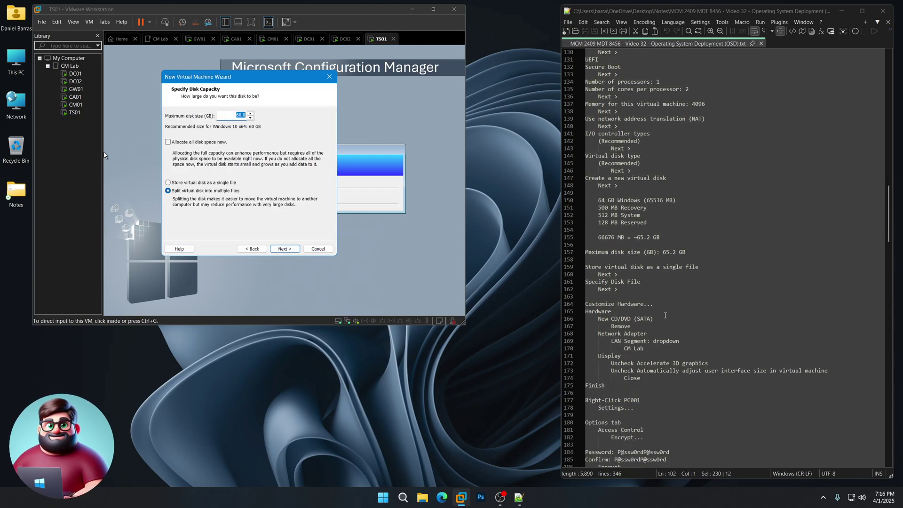
left_click(664, 239)
left_click_drag(686, 253, 663, 254)
double_click(238, 115)
type("65")
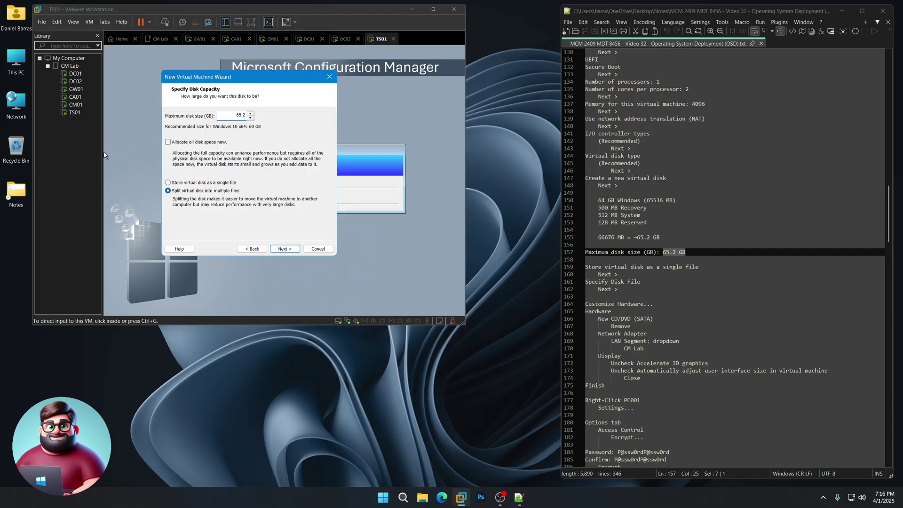
left_click(169, 183)
left_click(284, 249)
left_click(285, 249)
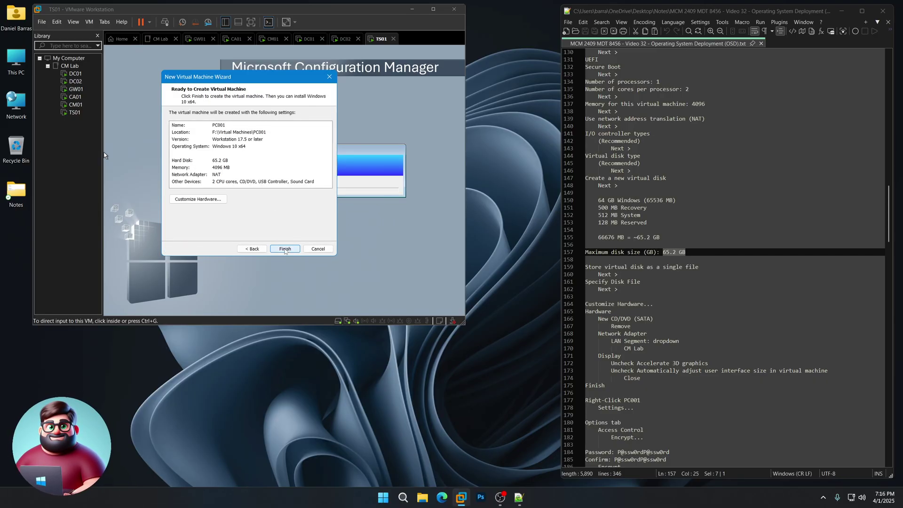
In Customize Hardware, remove the CD/DVD drive and connect the network to the CM Lab LAN segment.
left_click(208, 200)
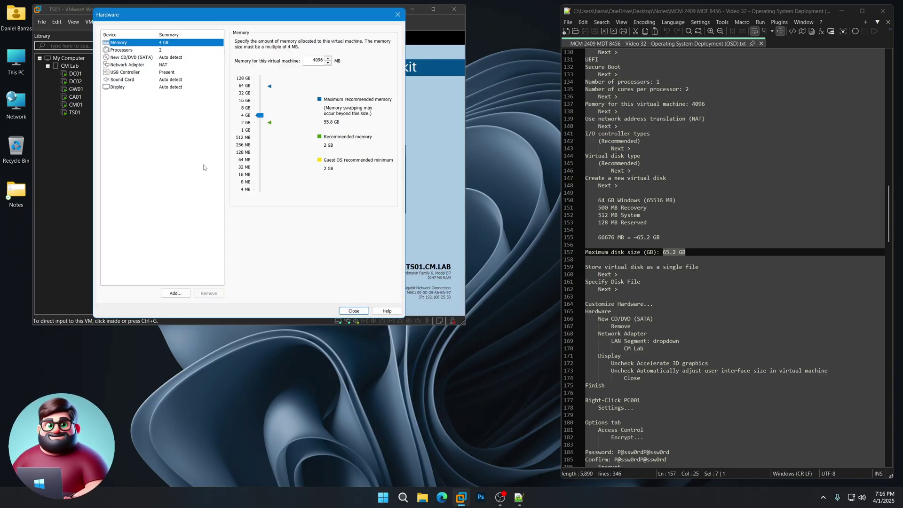
left_click(167, 58)
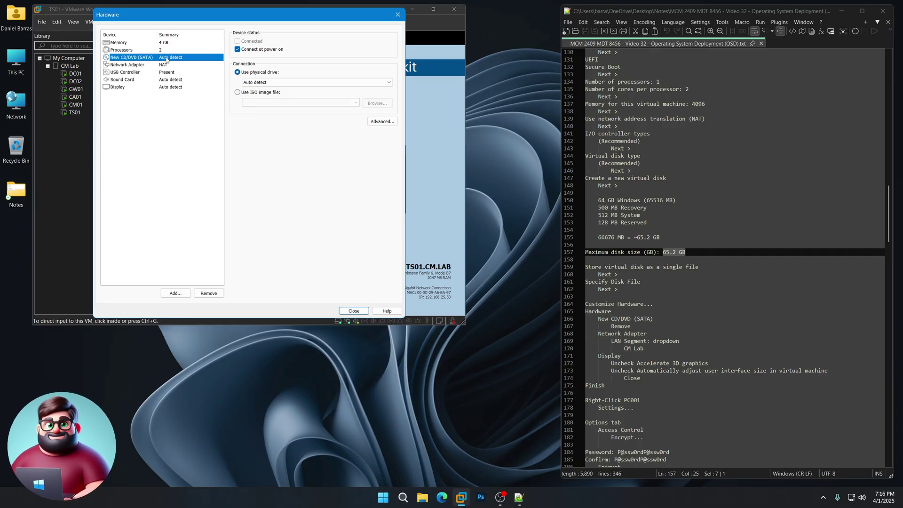
left_click(216, 294)
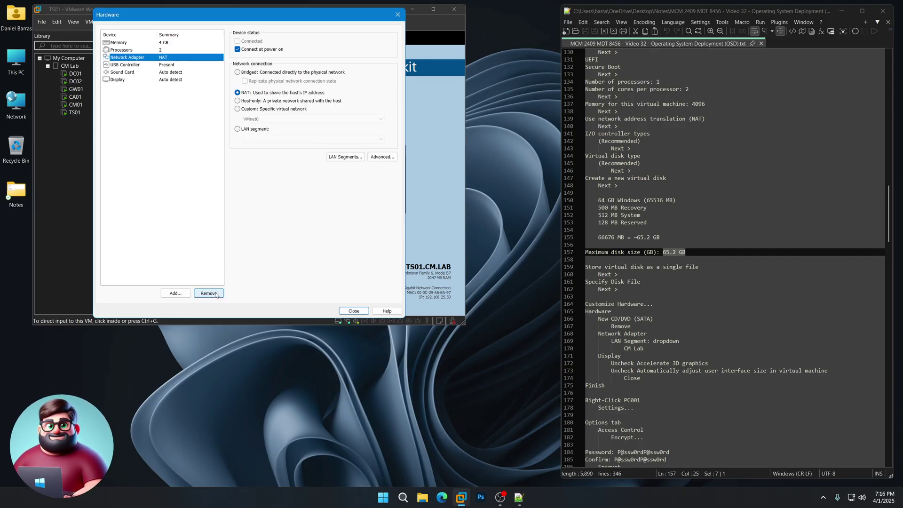
left_click(256, 130)
left_click(257, 139)
left_click(255, 148)
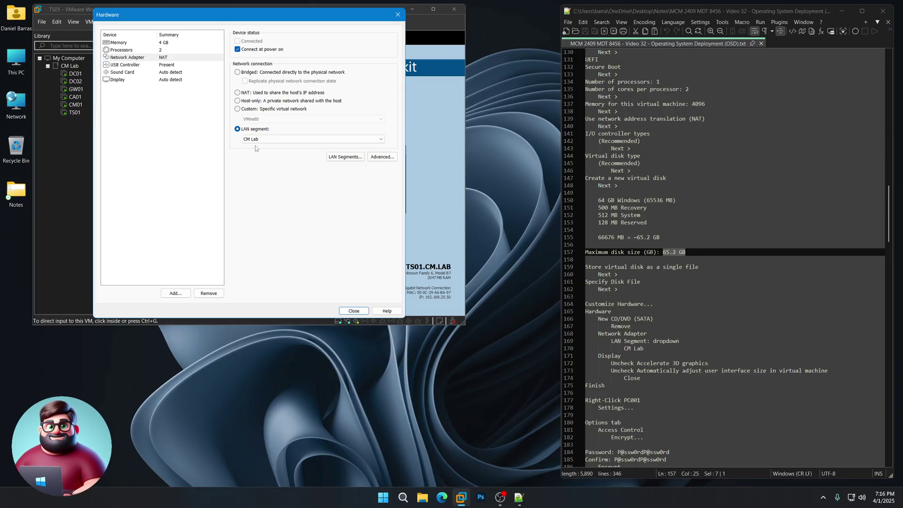
Turn off 3D graphics acceleration and finish creating PC001.
left_click(175, 81)
left_click(257, 42)
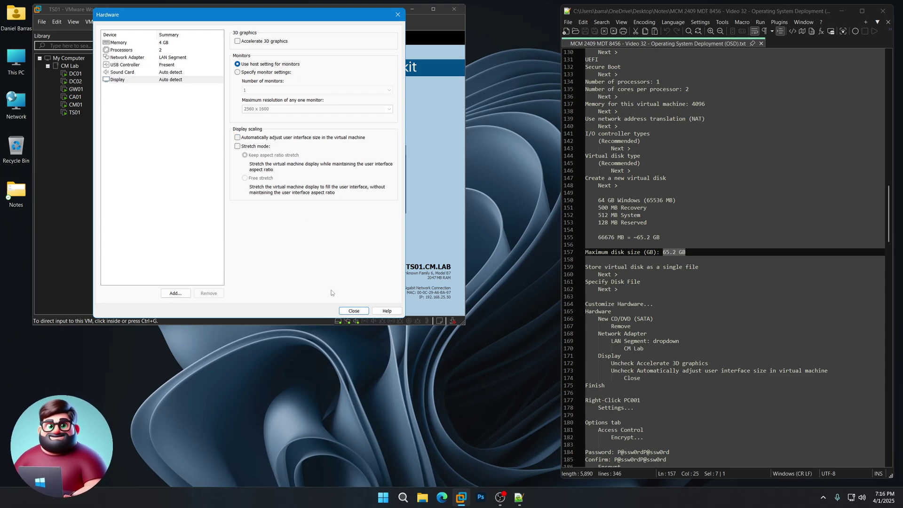
left_click(349, 312)
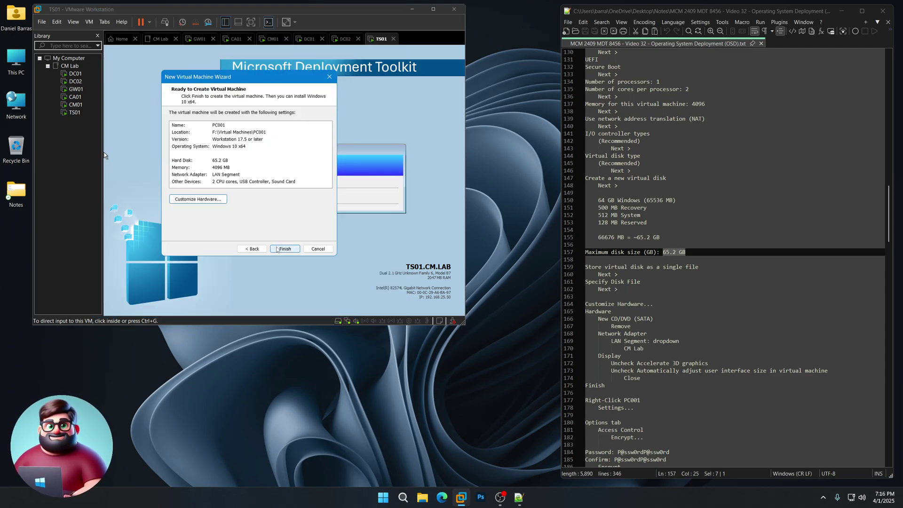
left_click(277, 249)
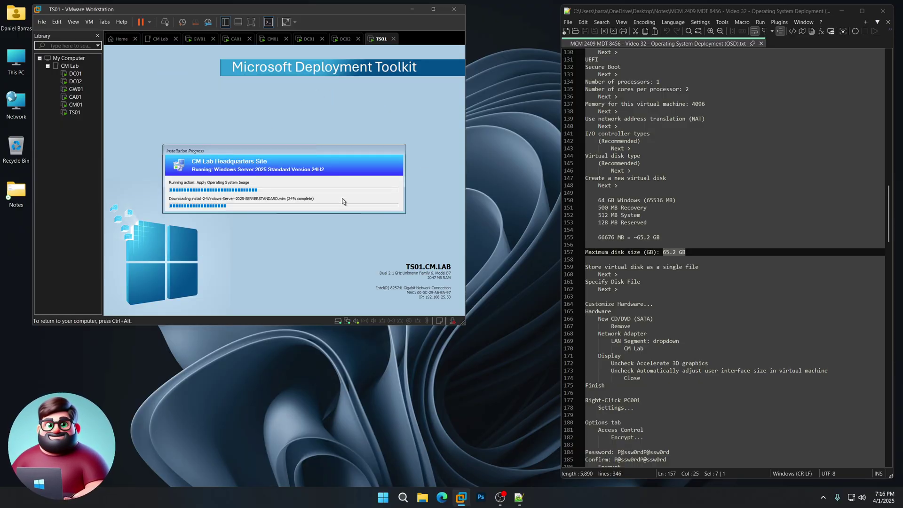
Check TS01's Windows Server 2025 installation progress and release the console input with Ctrl+Alt.
left_click(77, 113)
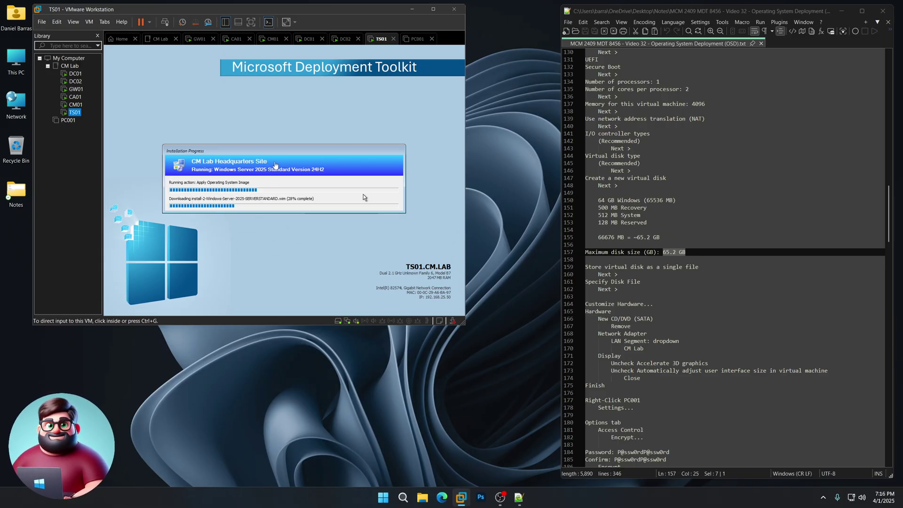
left_click(363, 196)
key("ctrl+alt")
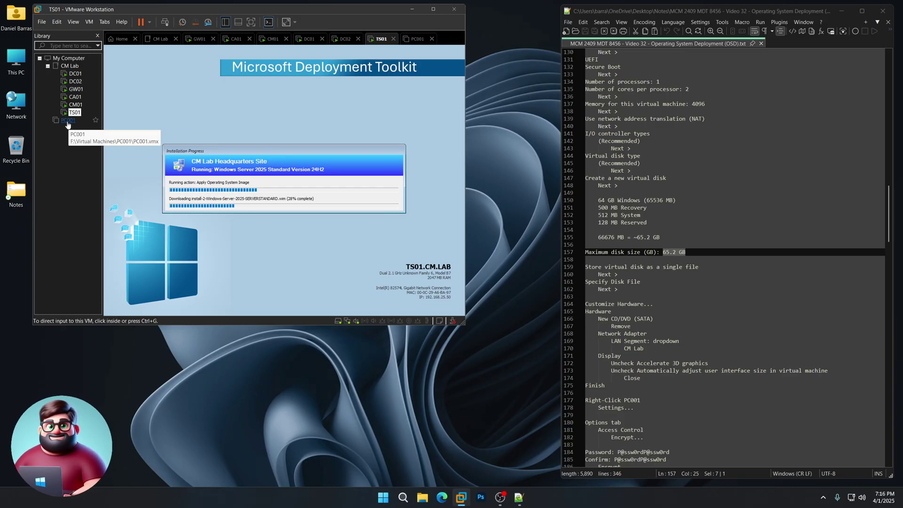
Review PC001's summary (4 GB memory, 2 processors, 65.2 GB NVMe disk) and open its settings.
left_click(69, 121)
scroll(649, 286, "down", 4)
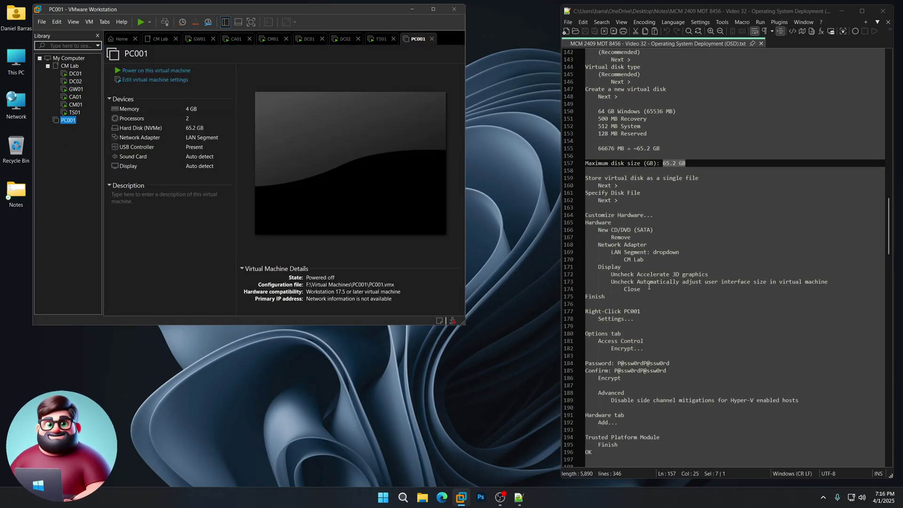
scroll(648, 287, "down", 4)
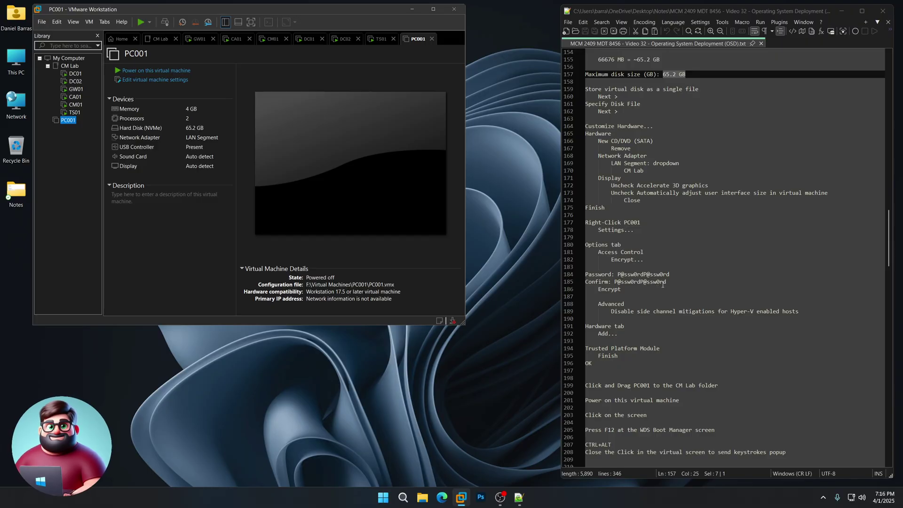
scroll(668, 278, "down", 3)
left_click_drag(585, 156, 591, 296)
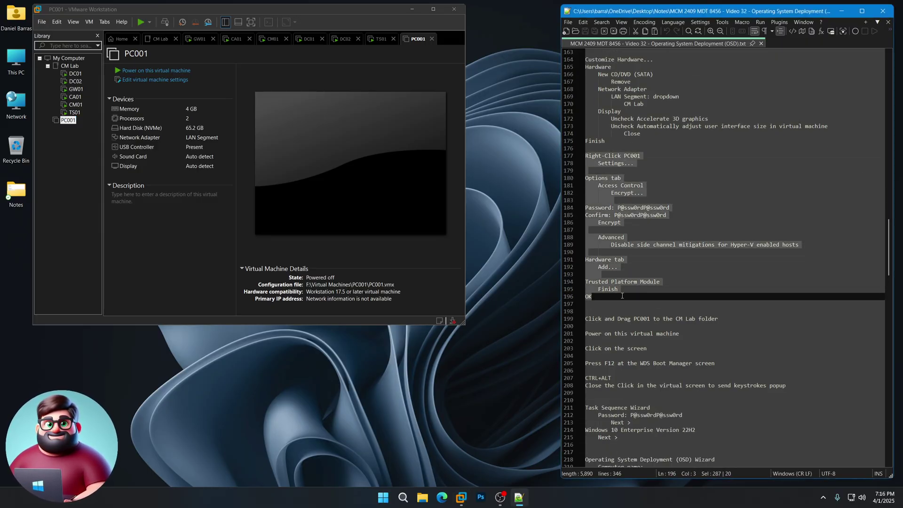
right_click(66, 122)
left_click(90, 281)
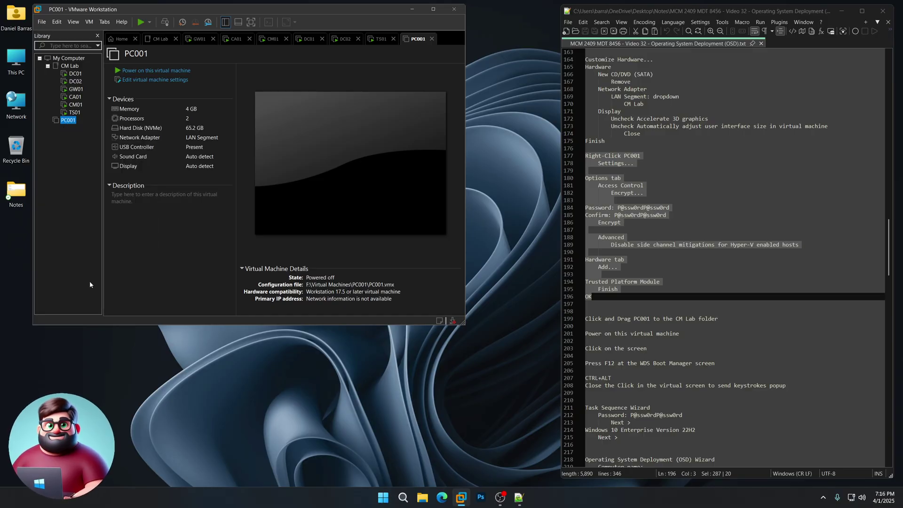
Encrypt PC001 under Access Control using the lab password copied from the notes.
left_click(128, 26)
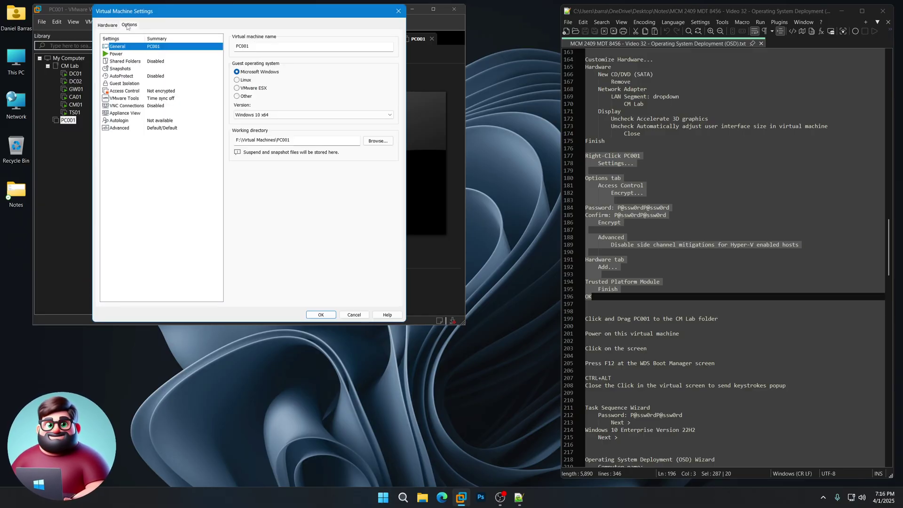
left_click(168, 92)
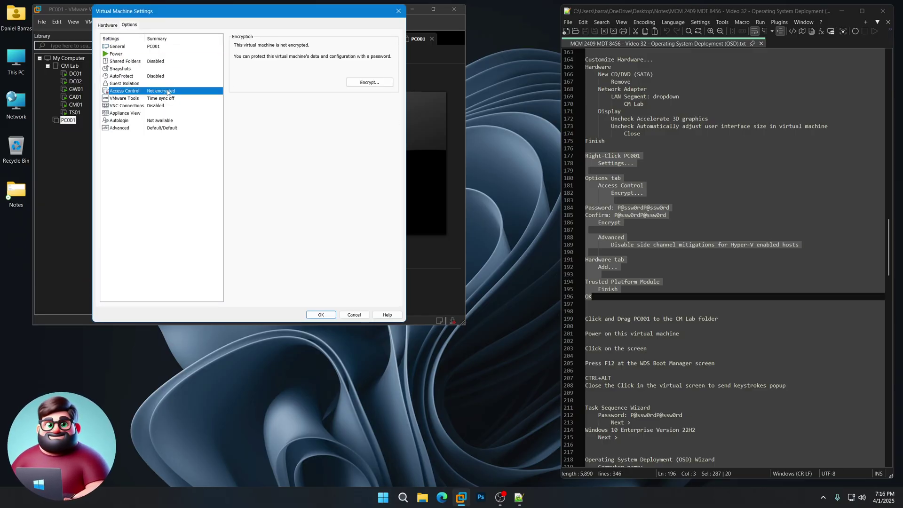
left_click(369, 82)
left_click_drag(670, 208, 618, 209)
right_click(618, 210)
left_click(647, 222)
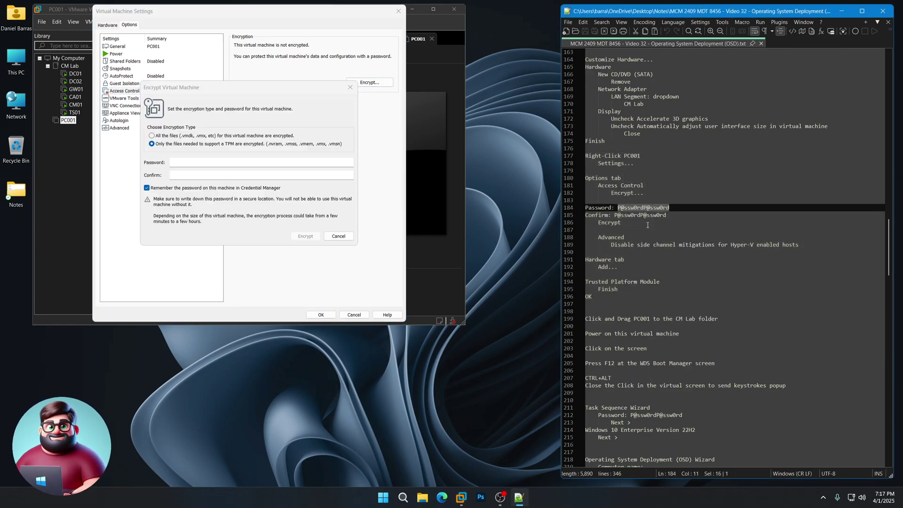
left_click(242, 165)
key("ctrl+v")
key("Tab")
key("ctrl+v")
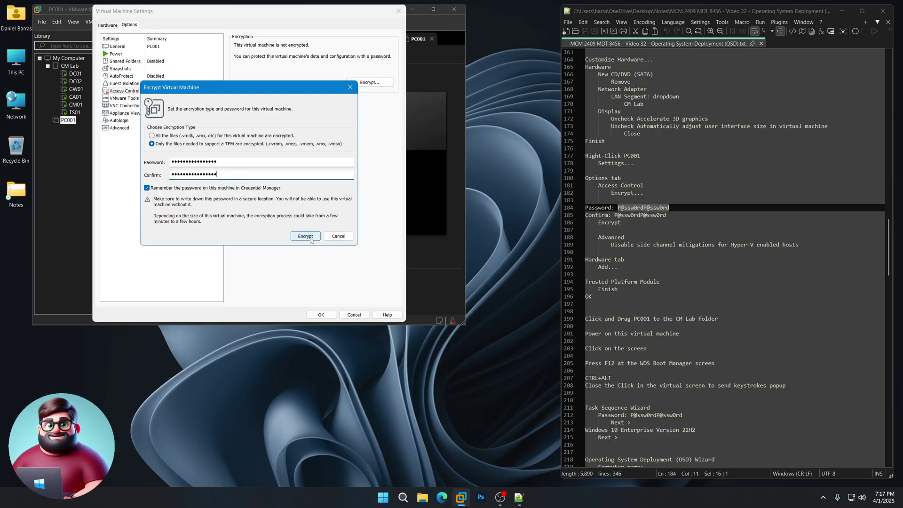
left_click(314, 241)
Disable side channel mitigations for Hyper-V hosts, add a Trusted Platform Module, and save PC001's settings.
left_click(150, 130)
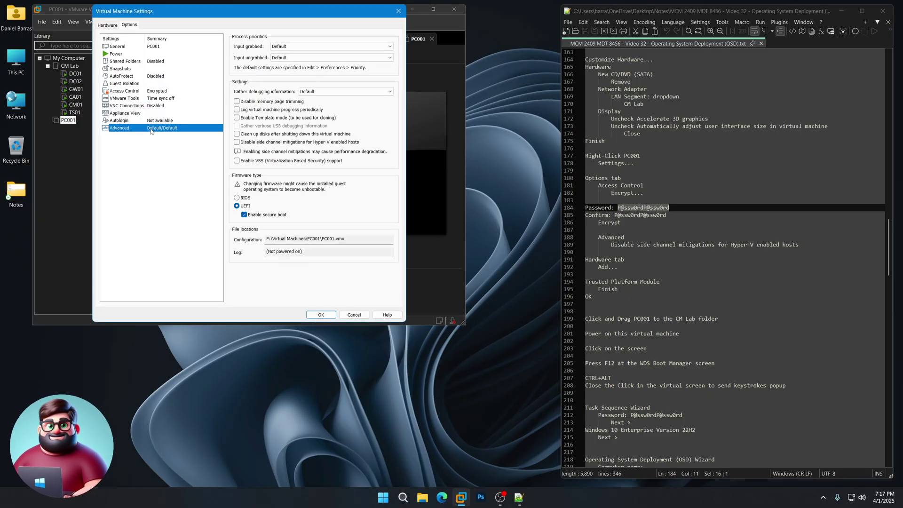
left_click(237, 143)
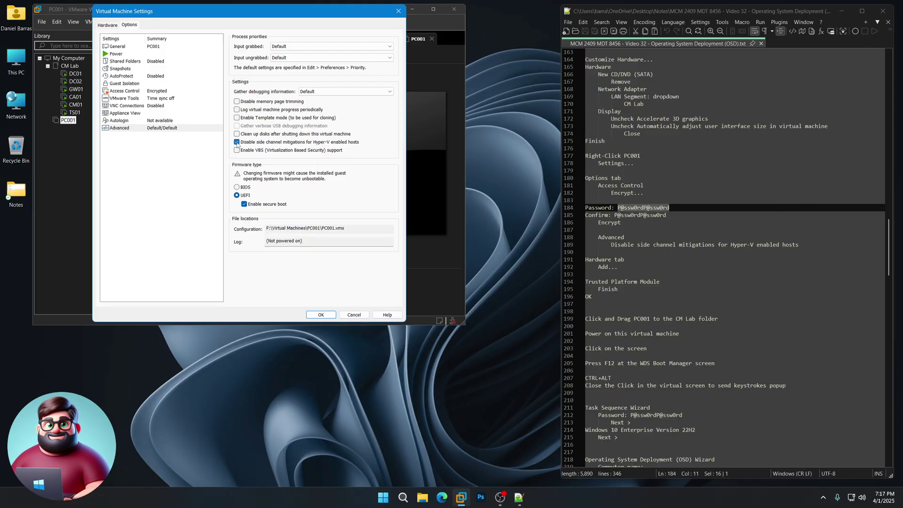
left_click(108, 25)
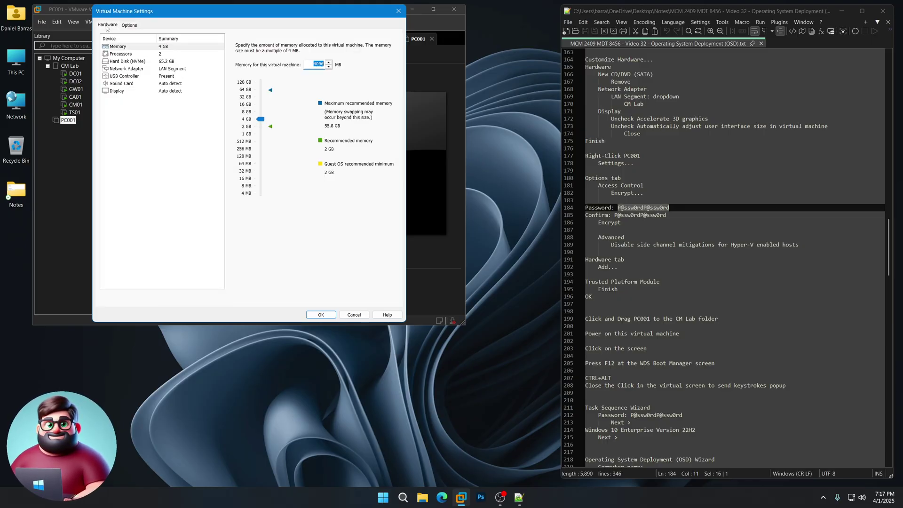
left_click(176, 297)
left_click(201, 194)
left_click(288, 252)
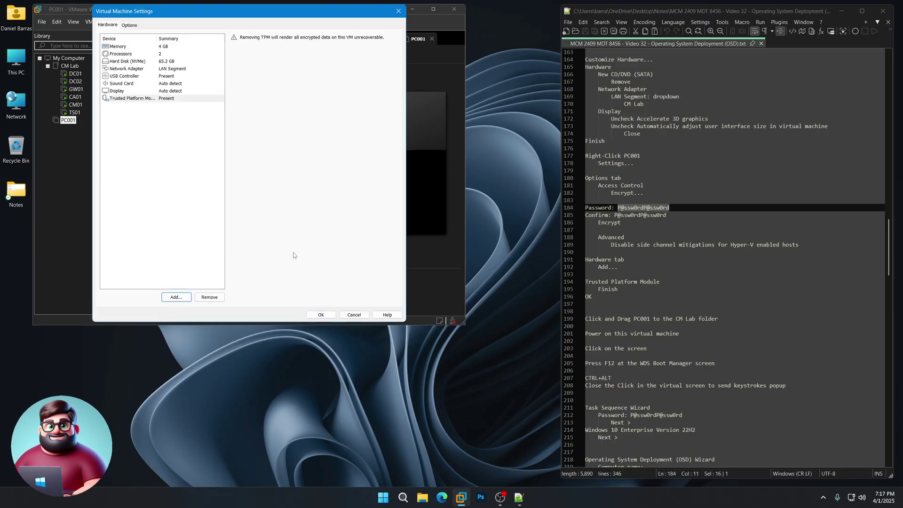
left_click(322, 314)
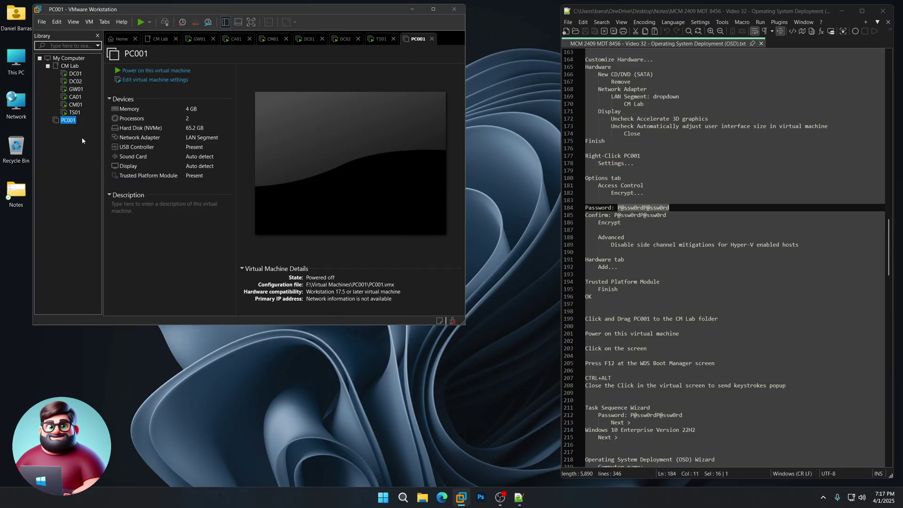
Move PC001 into the CM Lab folder, power it on and network-boot it with F12.
left_click_drag(68, 124, 63, 114)
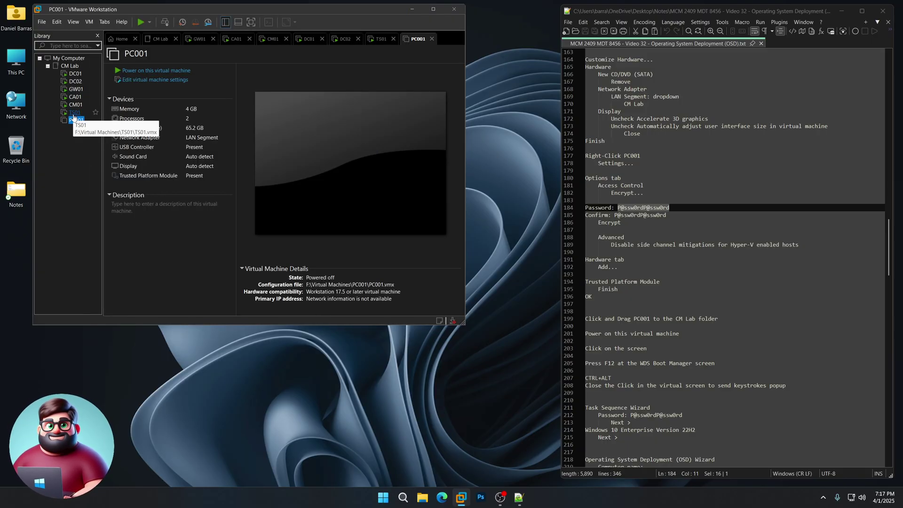
left_click(159, 71)
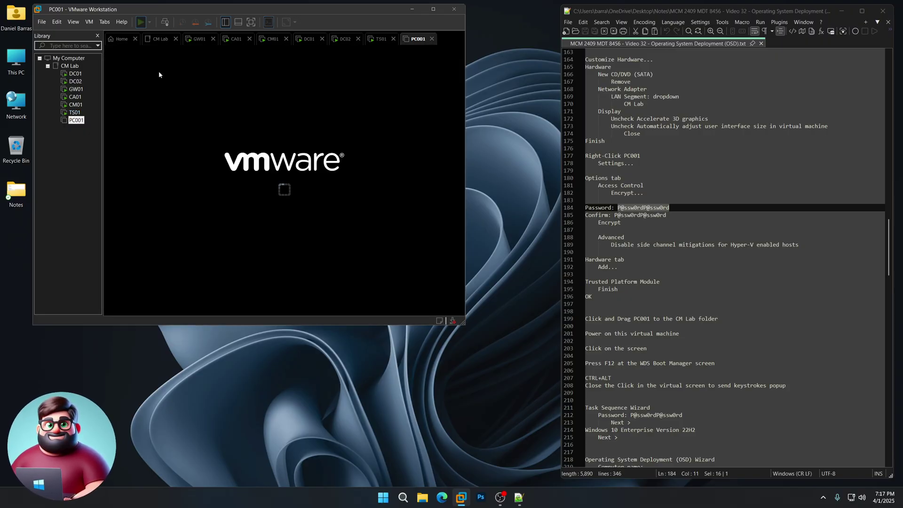
left_click(272, 185)
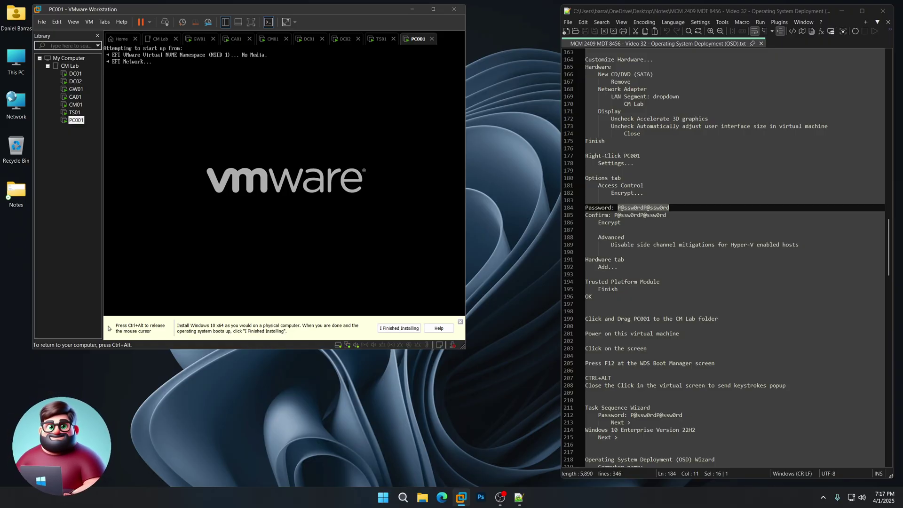
key("F12")
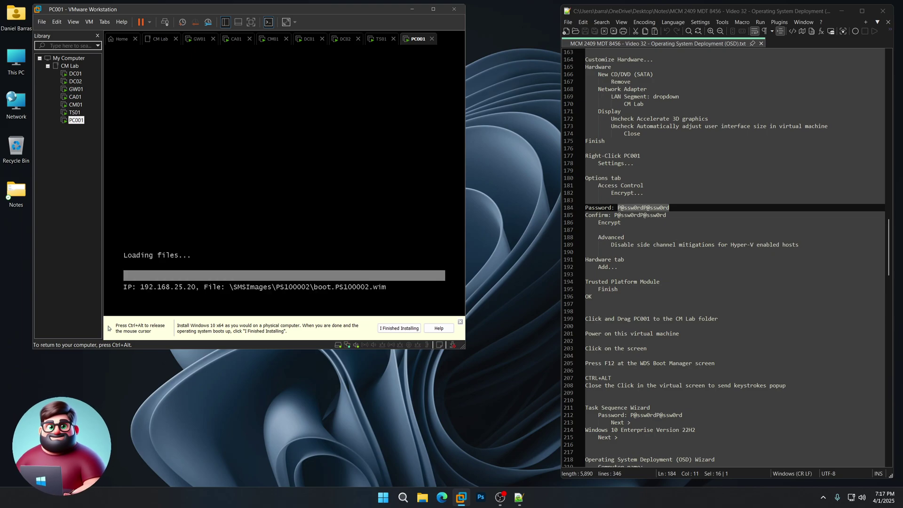
Release the console, dismiss the keystroke hint and tick off the boot steps in the notes.
key("ctrl+alt")
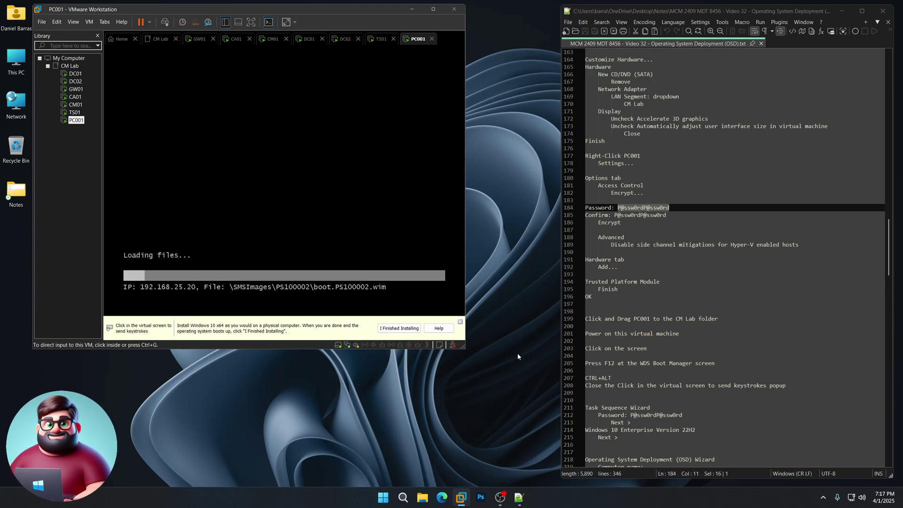
left_click(460, 322)
mouse_move(789, 383)
left_mouse_down()
mouse_move(586, 385)
mouse_move(585, 377)
left_mouse_up()
scroll(668, 321, "down", 9)
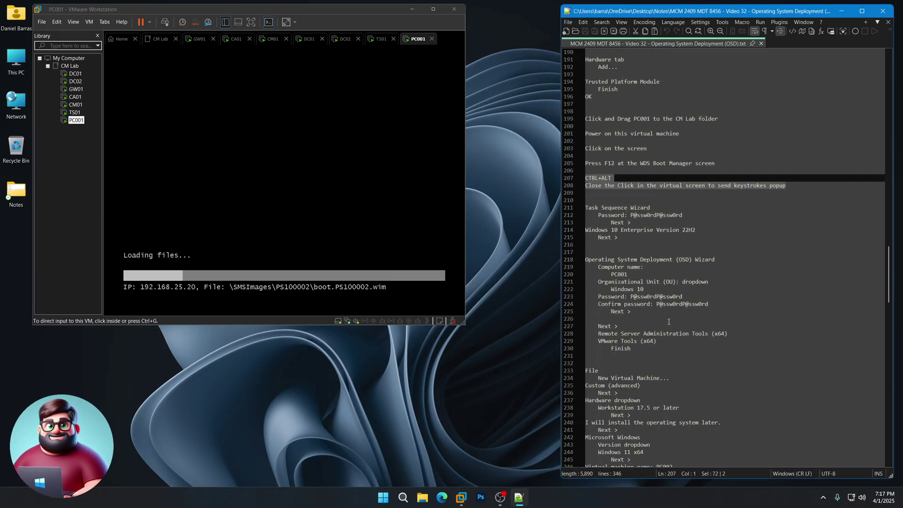
scroll(668, 322, "down", 1)
left_click_drag(617, 215, 584, 185)
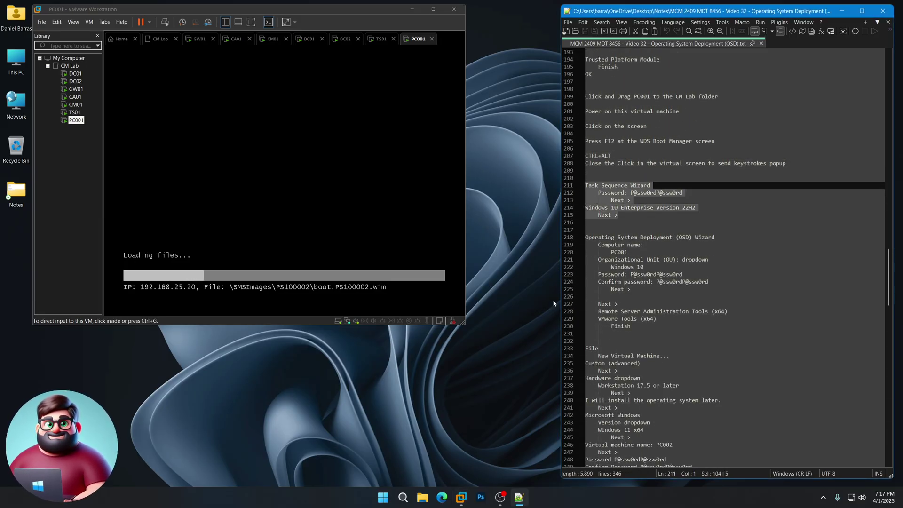
left_click(557, 269)
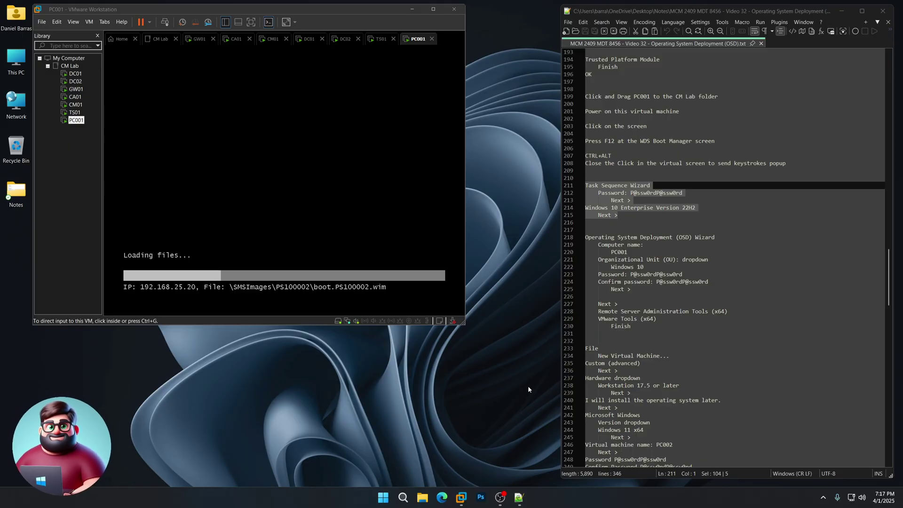
Enter the media password and run the Windows 10 Enterprise Version 22H2 task sequence.
left_click(338, 167)
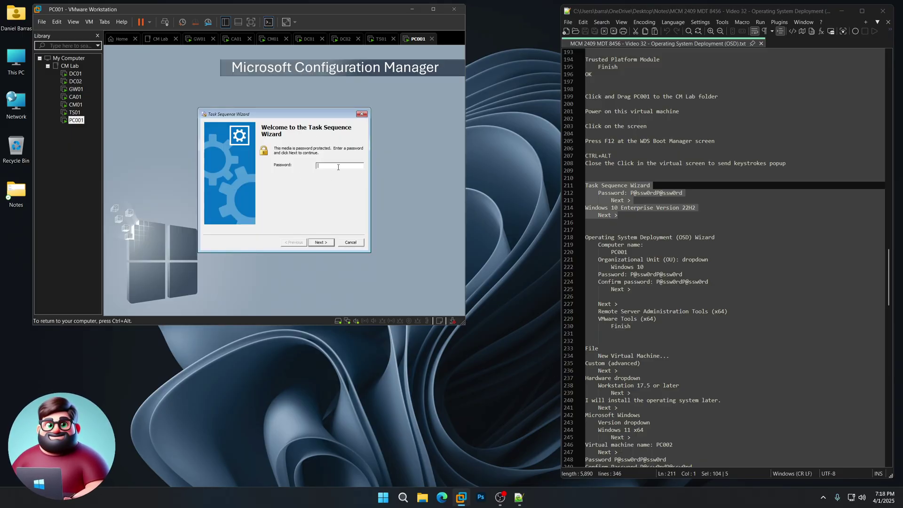
type("P@ss")
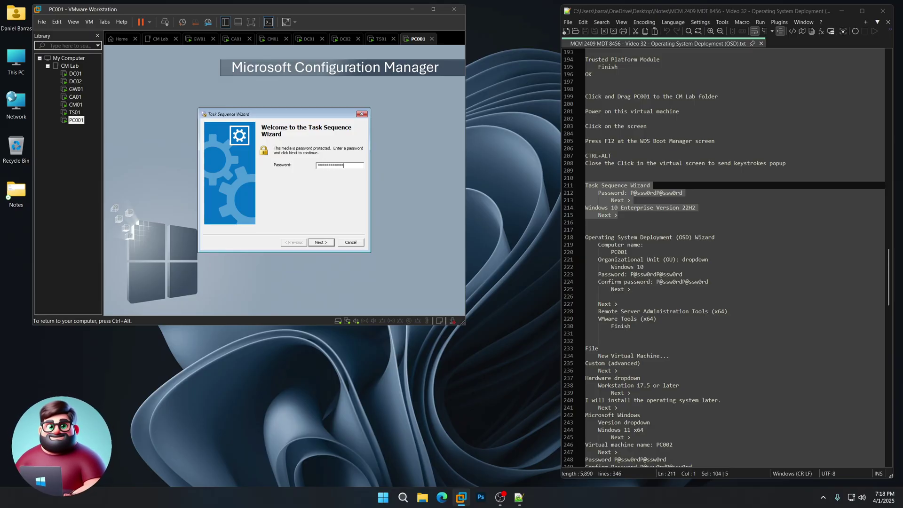
key("Return")
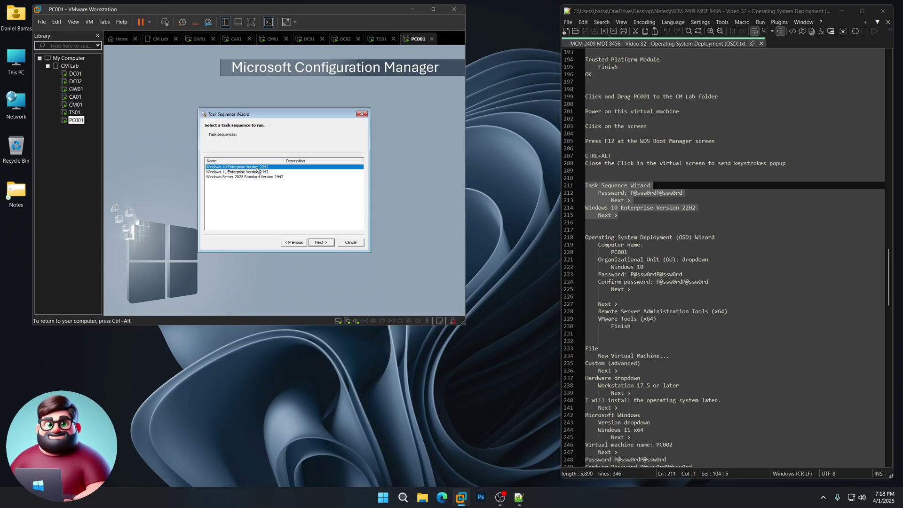
left_click(324, 244)
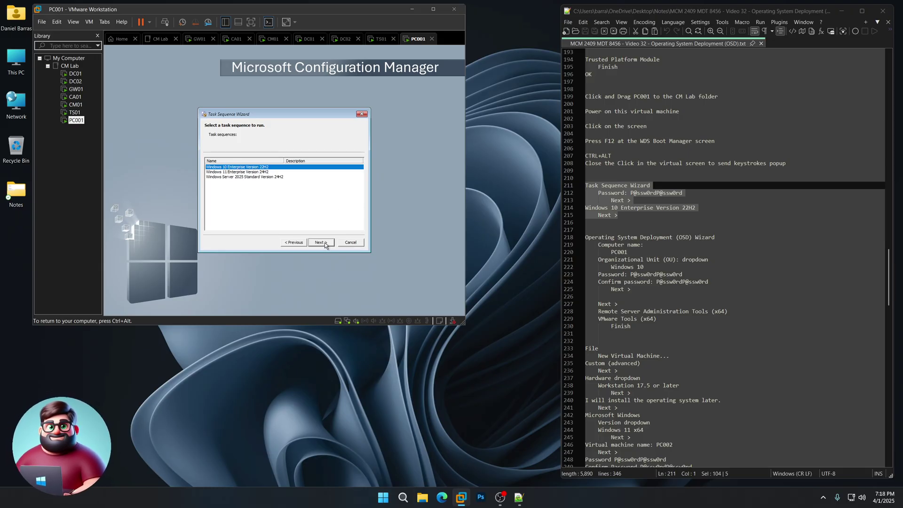
key("ctrl+alt")
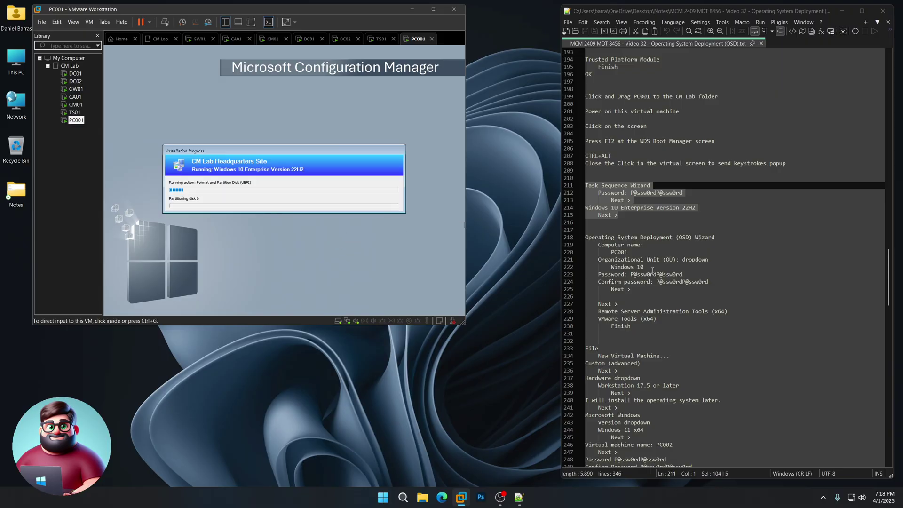
left_click_drag(630, 327, 584, 237)
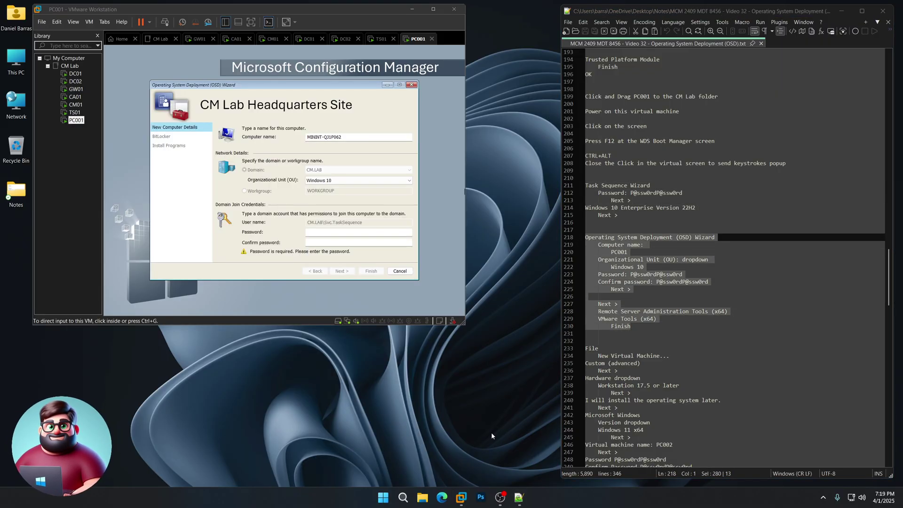
Name the computer PC001, choose the Windows 10 OU, set the domain-join password, and select Remote Server Administration Tools (x64).
left_click(356, 139)
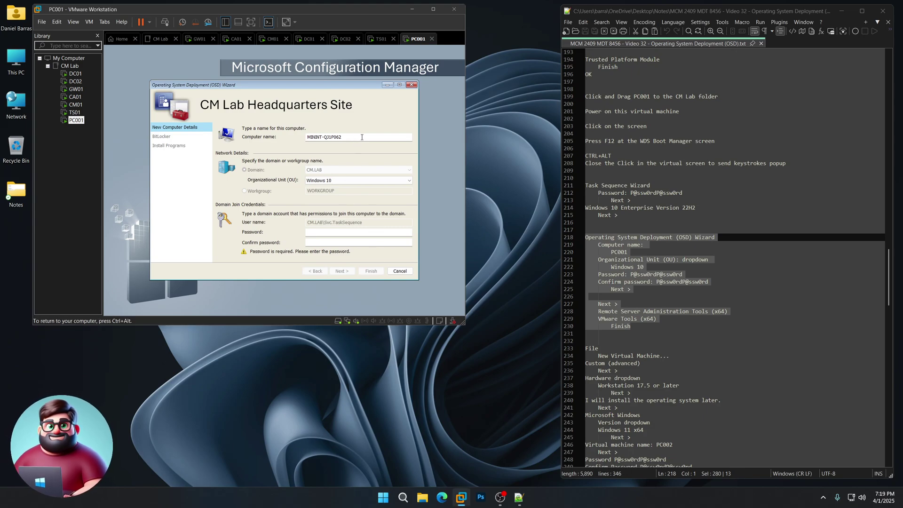
type("PC001")
left_click(325, 182)
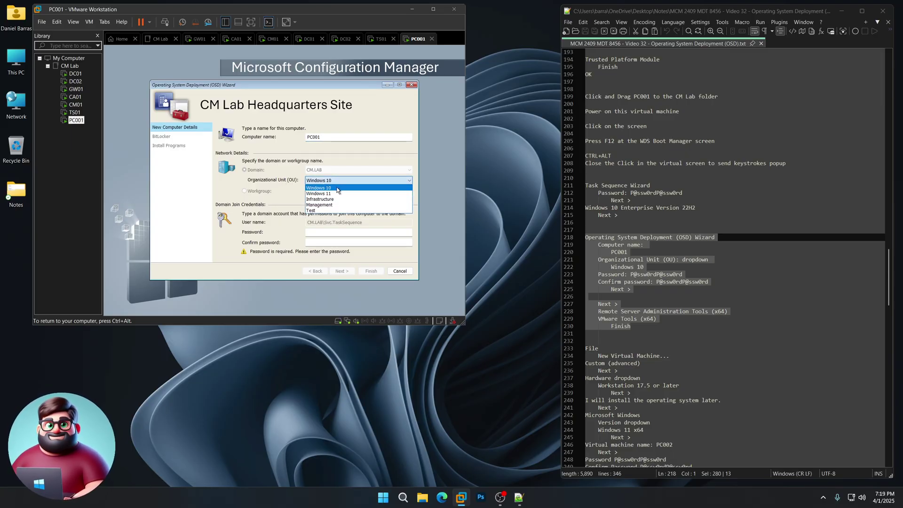
left_click(337, 189)
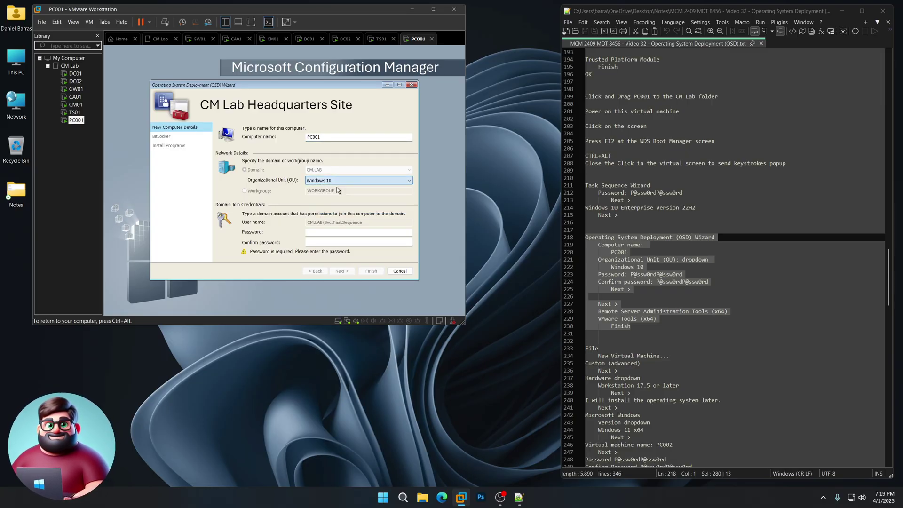
left_click(333, 232)
type("P@ssw0rdP@ssw0rd")
key("Tab")
type("0rd")
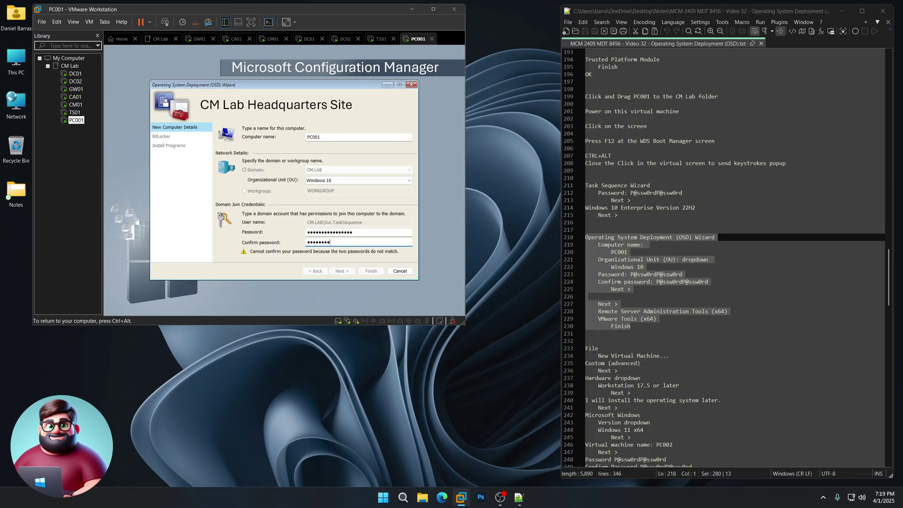
type("0rd")
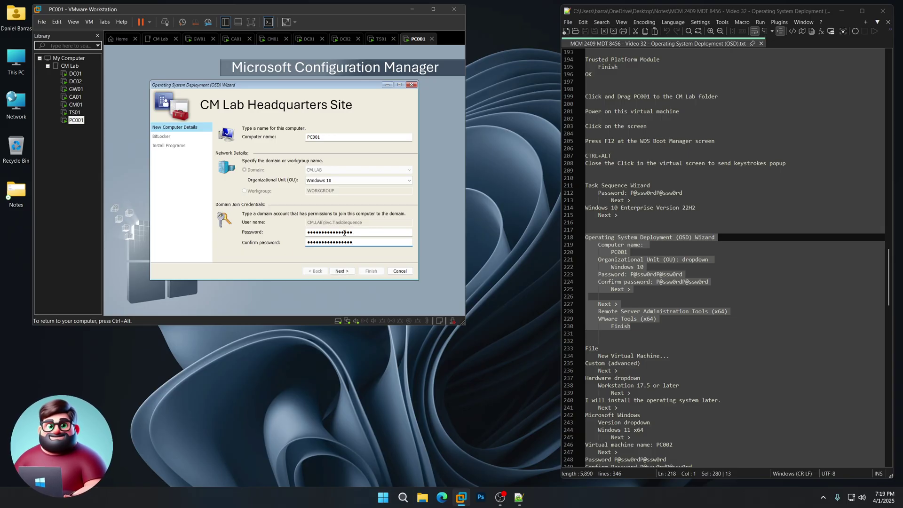
left_click(342, 270)
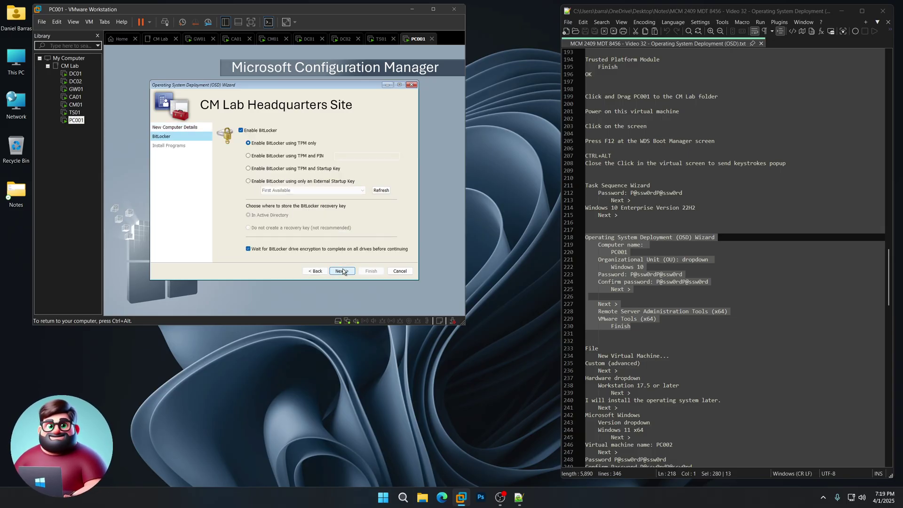
left_click(342, 270)
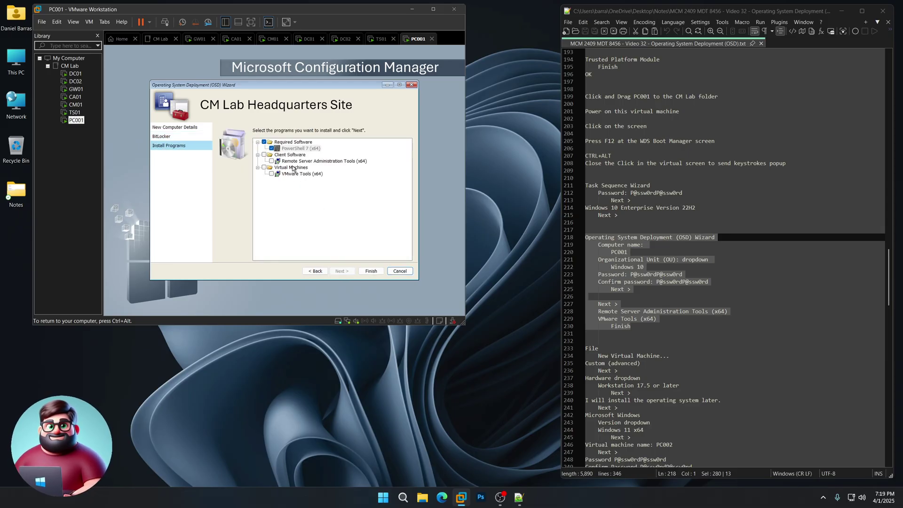
left_click(271, 161)
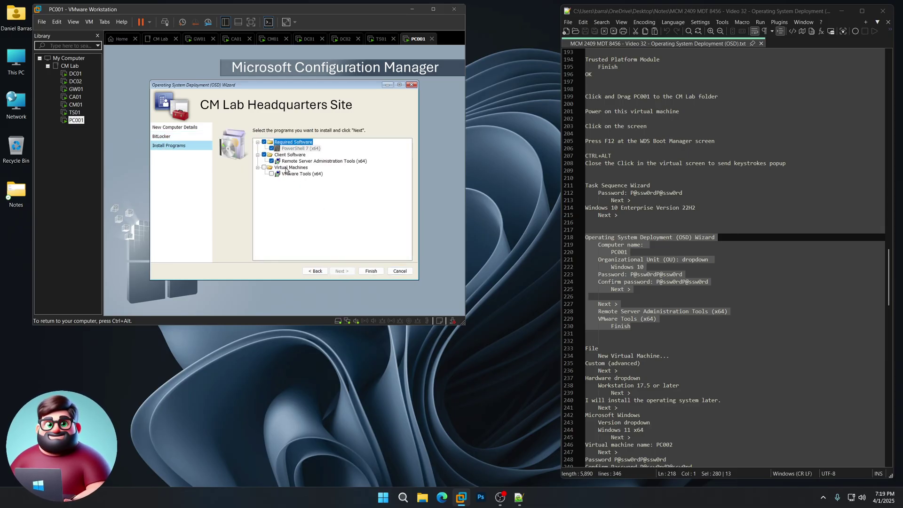
Finish the OSD Wizard so PC001's Windows 10 Enterprise 22H2 deployment runs, then right-click the Library.
left_click(370, 271)
key("ctrl+alt")
scroll(642, 294, "down", 11)
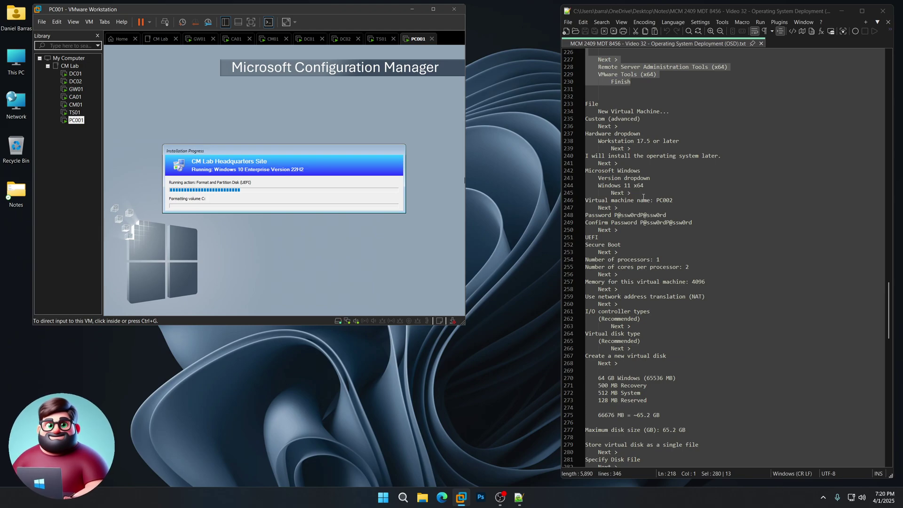
right_click(74, 132)
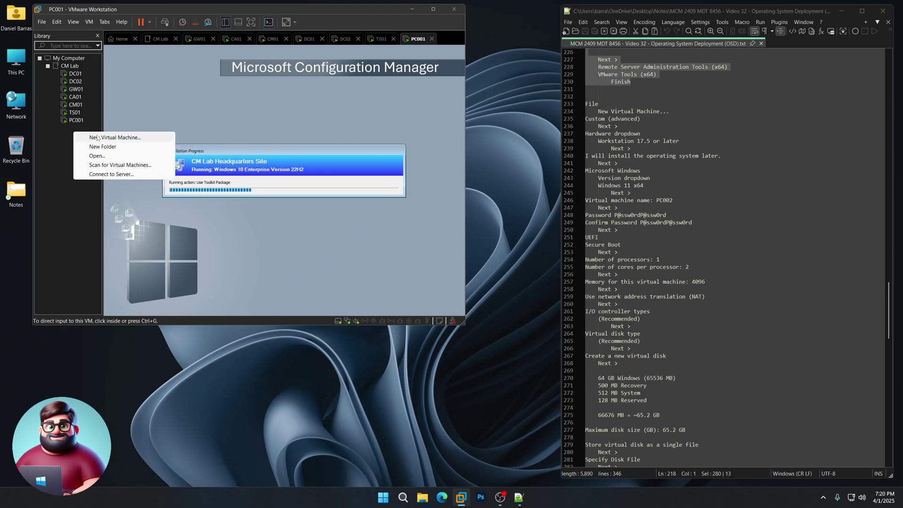
Start a new VM with Workstation 17.5 compatibility, OS installed later, Windows 11 x64, named PC002.
left_click(42, 22)
left_click(42, 21)
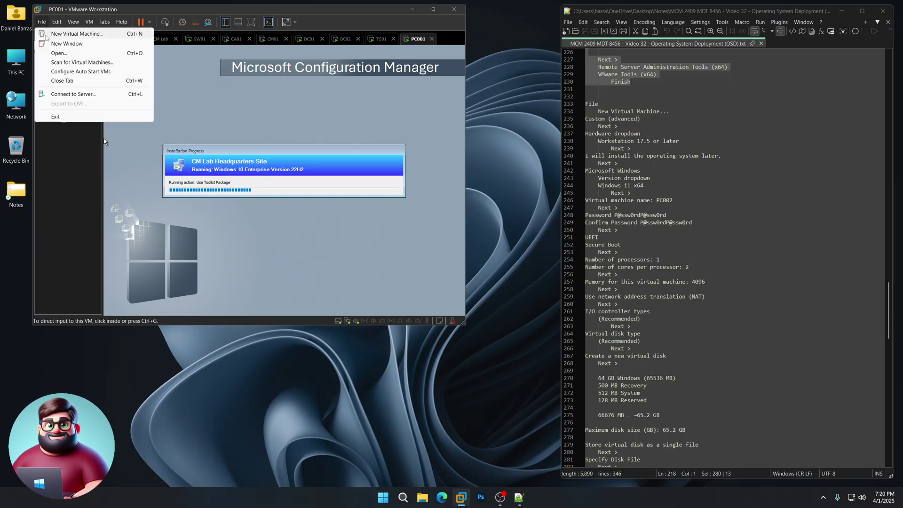
left_click(46, 34)
left_click(285, 249)
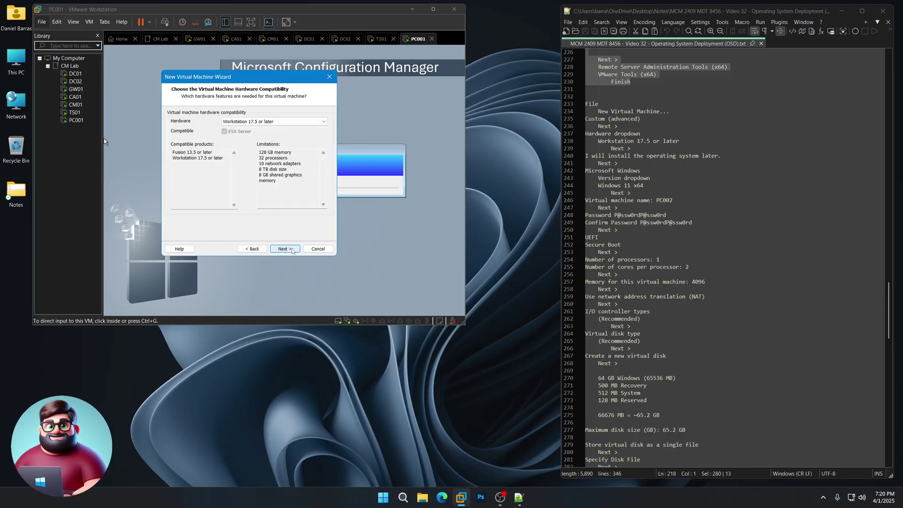
left_click(291, 250)
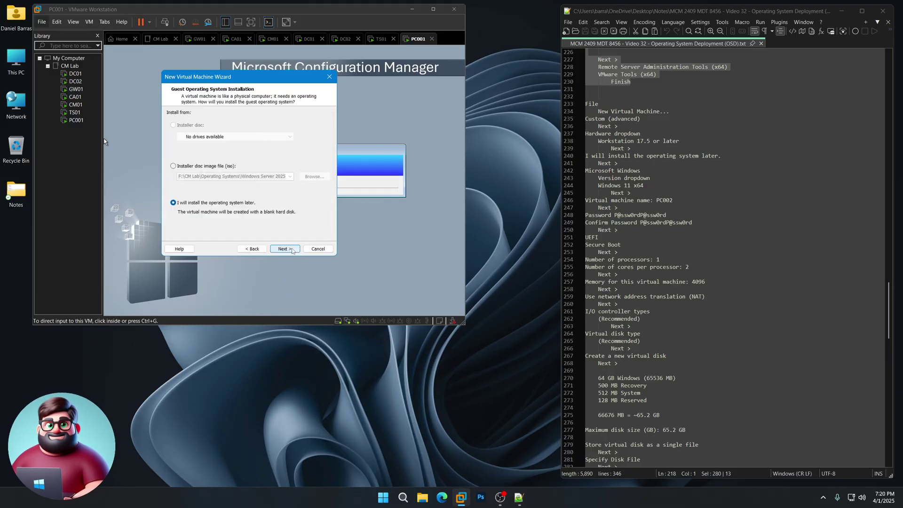
left_click(292, 250)
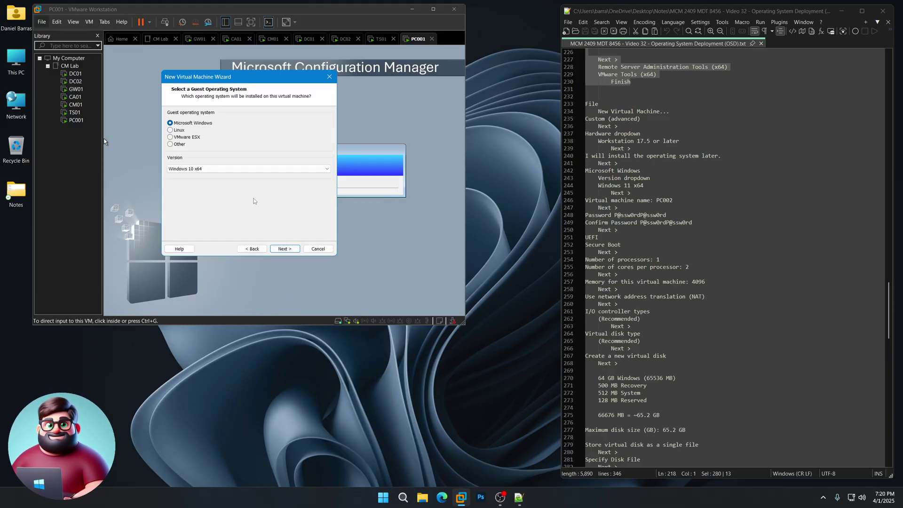
left_click(245, 168)
left_click(216, 176)
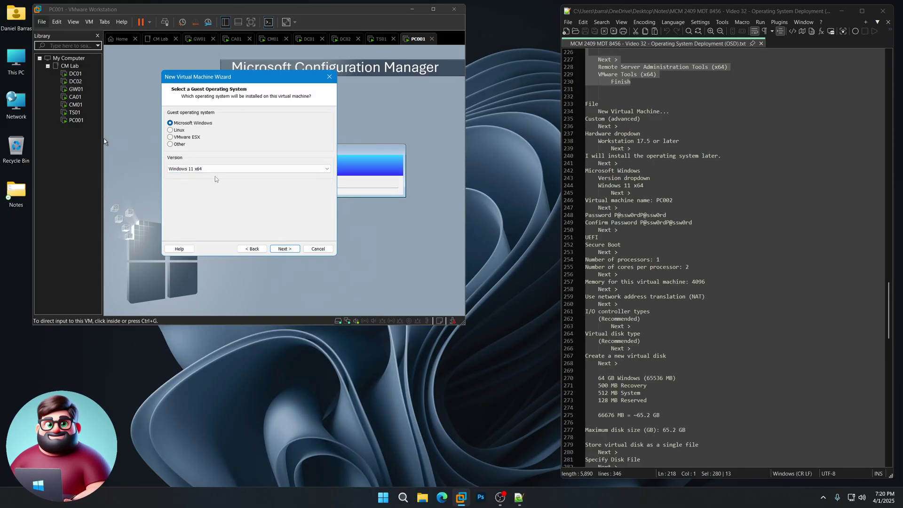
left_click(283, 248)
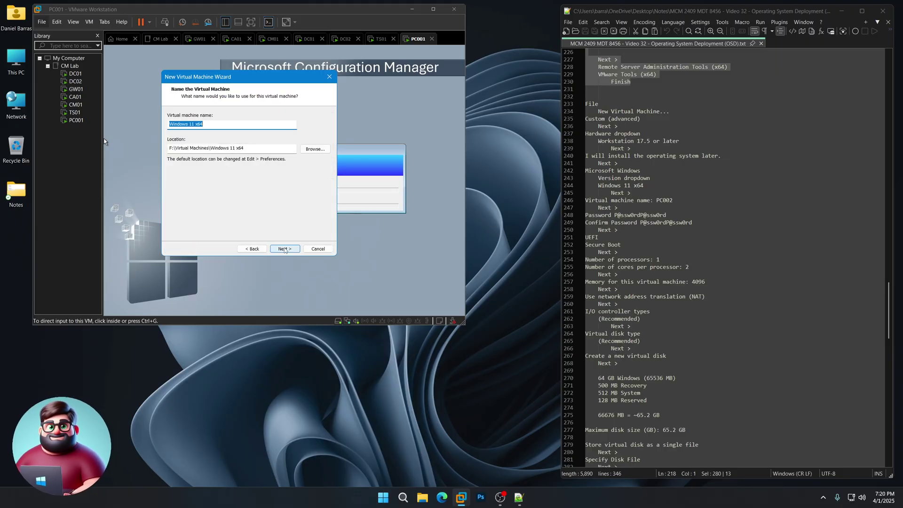
type("PC")
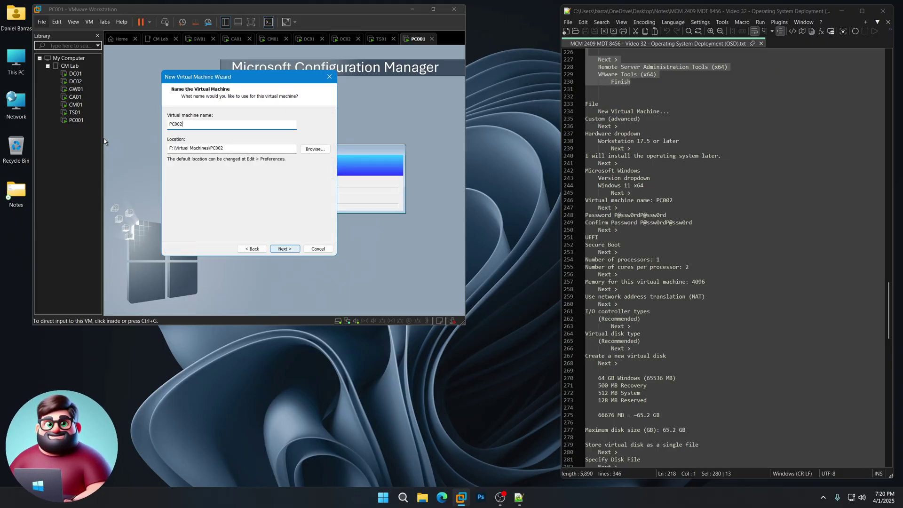
type("002")
left_click(280, 249)
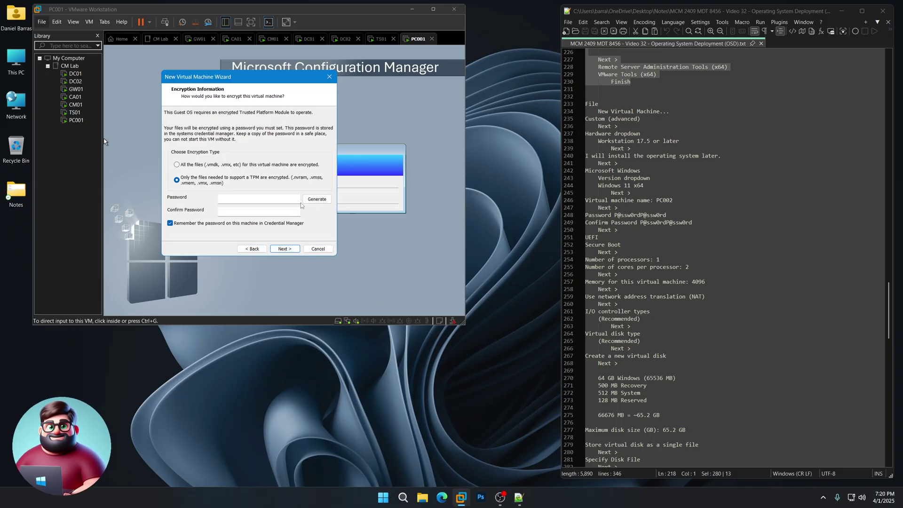
Paste the lab password from the notes into PC002's Password and Confirm Password fields and continue.
left_click_drag(666, 215, 615, 215)
right_click(623, 219)
left_click(646, 231)
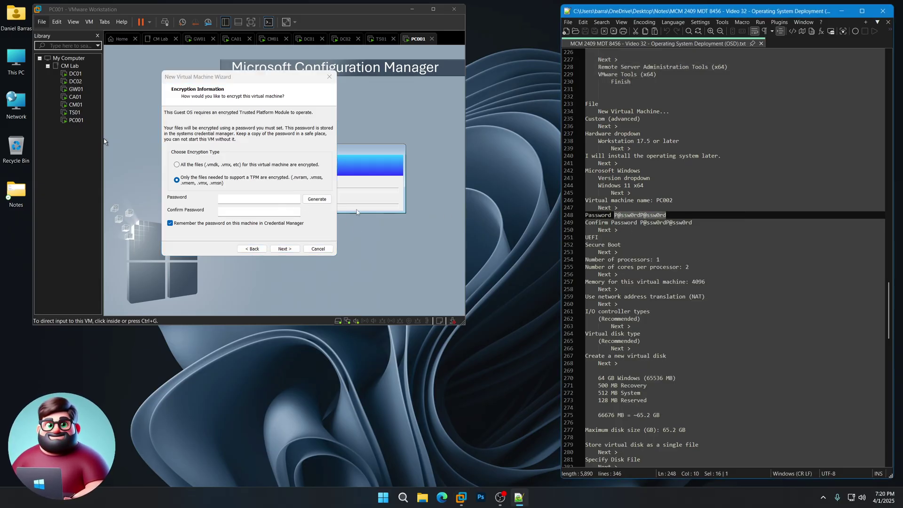
left_click(255, 199)
key("ctrl+v")
left_click(257, 211)
key("ctrl+v")
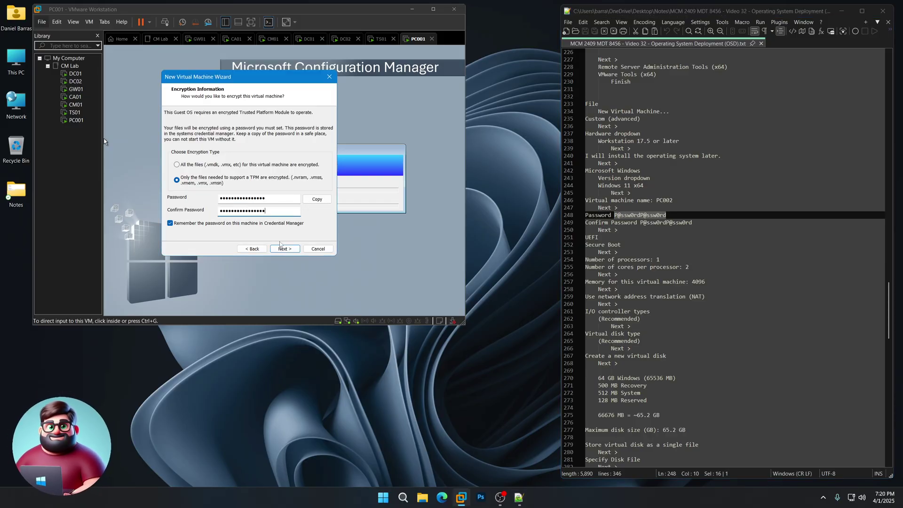
left_click(284, 249)
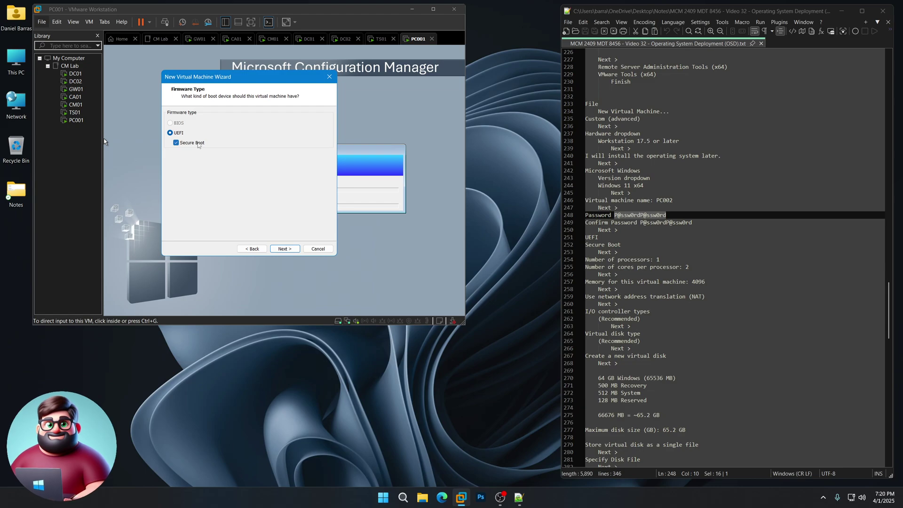
Keep UEFI, set 1 processor with 2 cores, keep 4096 MB memory, NAT and recommended controller and disk type.
left_click(284, 248)
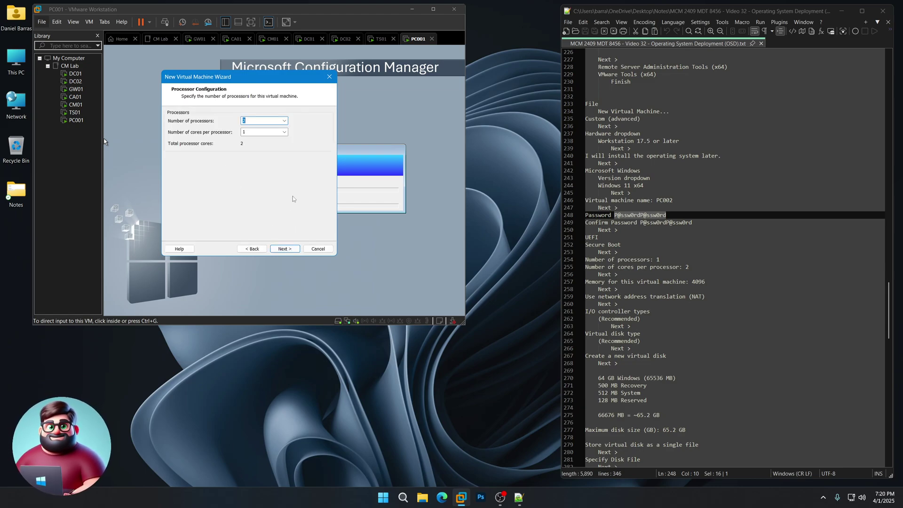
left_click(284, 120)
left_click(282, 128)
left_click(284, 132)
left_click(282, 145)
left_click(290, 252)
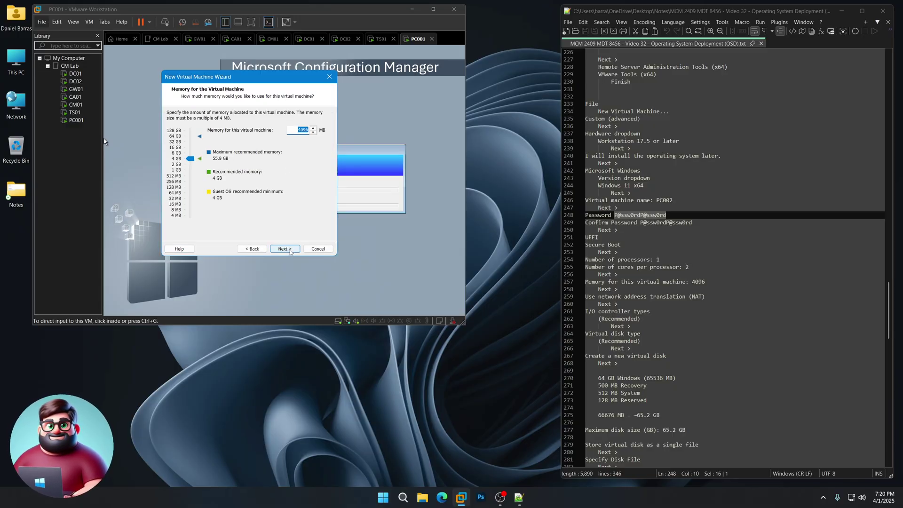
left_click(290, 252)
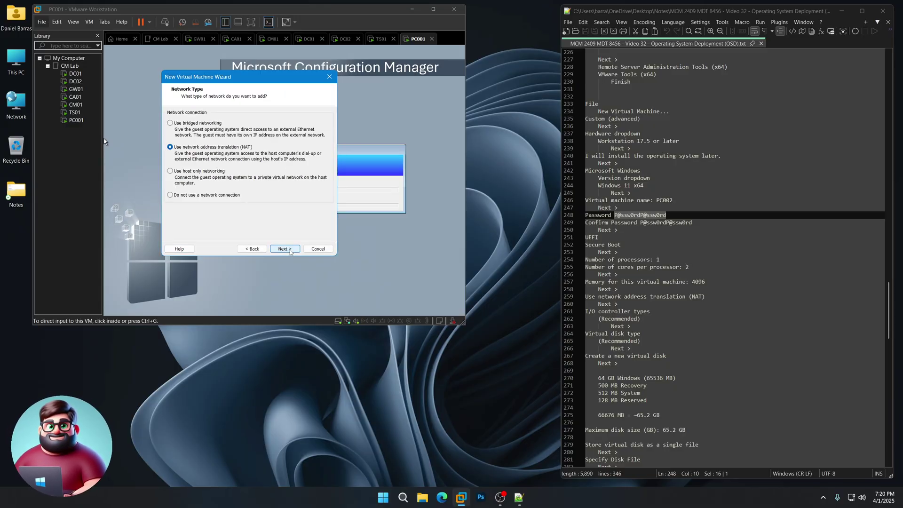
left_click(290, 251)
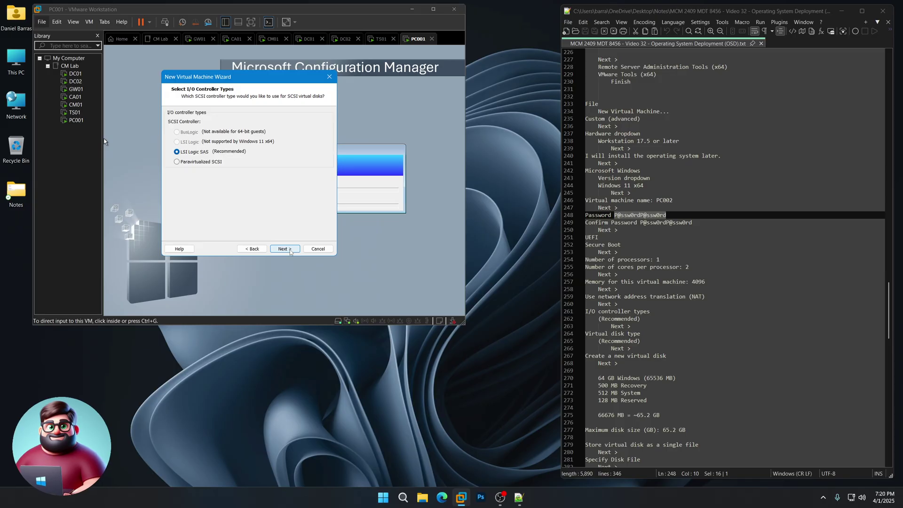
left_click(291, 252)
left_click(290, 252)
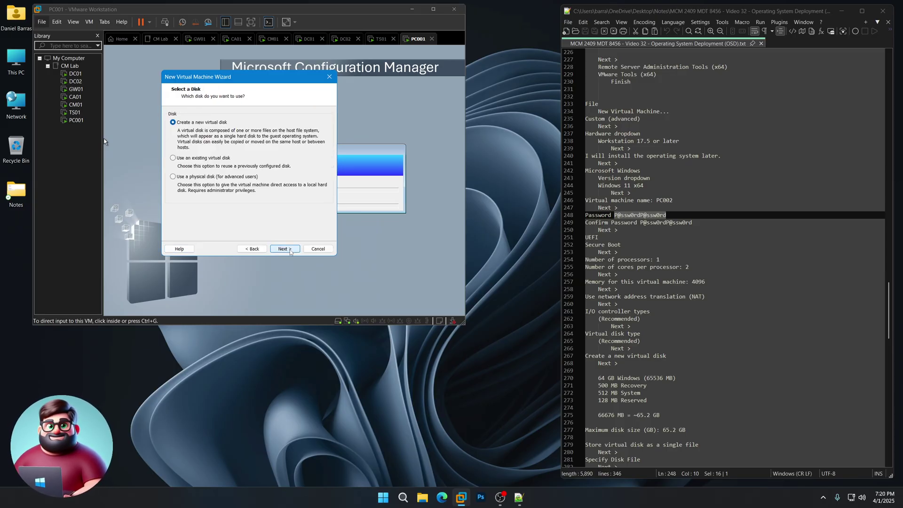
Create a new 65.2 GB virtual disk stored as a single file and reach the summary.
left_click(290, 249)
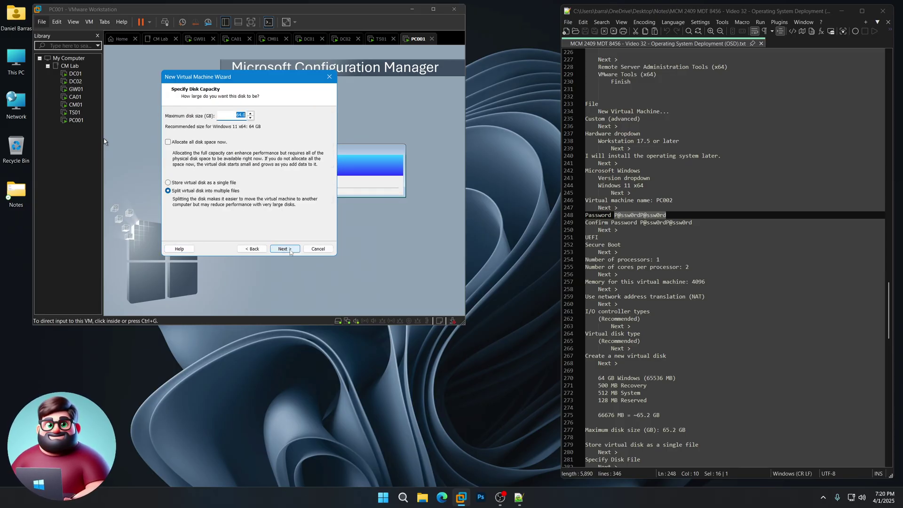
scroll(690, 333, "down", 5)
scroll(690, 333, "down", 3)
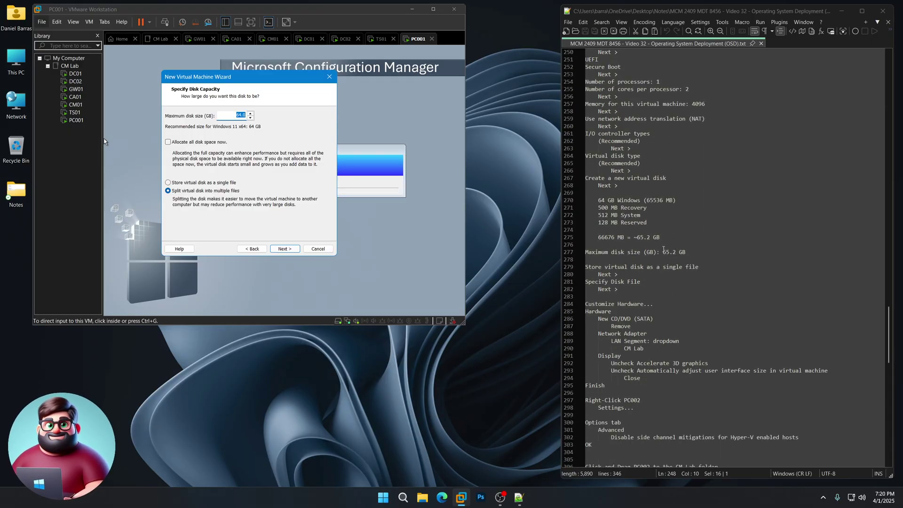
type("6")
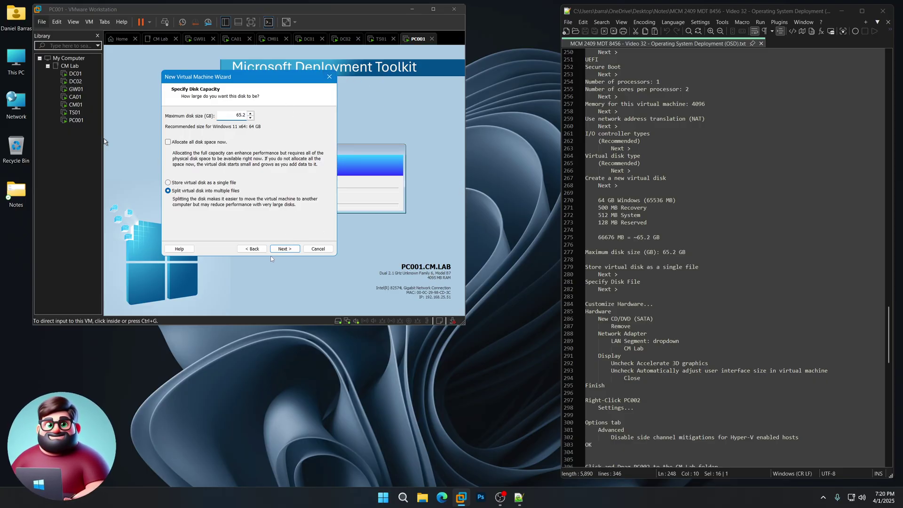
left_click(283, 249)
left_click(251, 249)
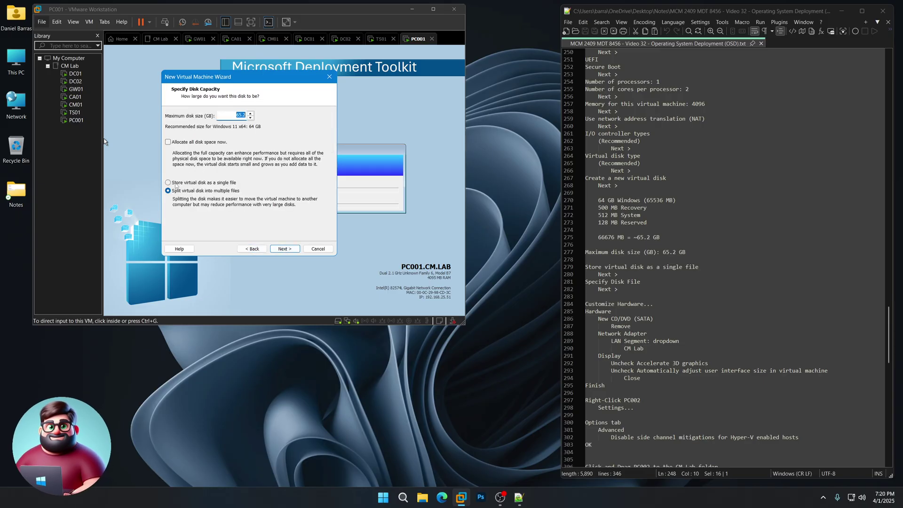
left_click(169, 183)
scroll(631, 277, "down", 4)
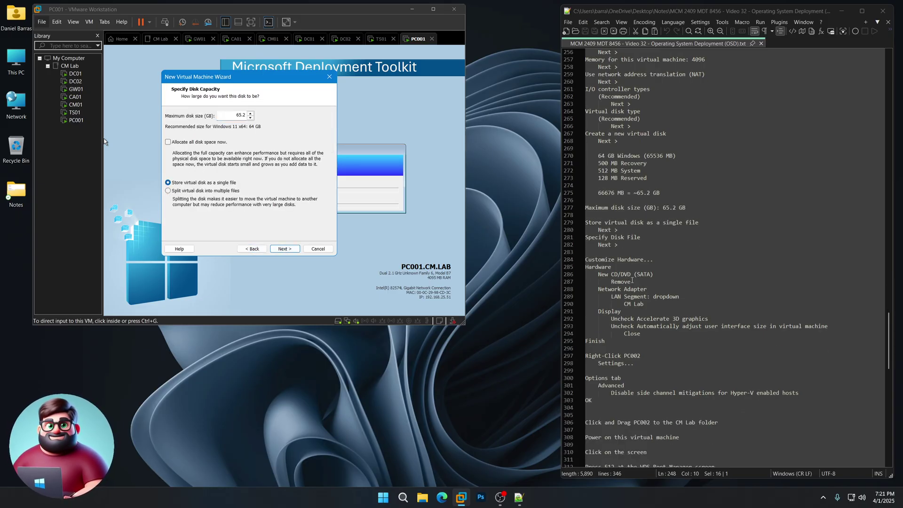
left_click_drag(699, 179, 584, 178)
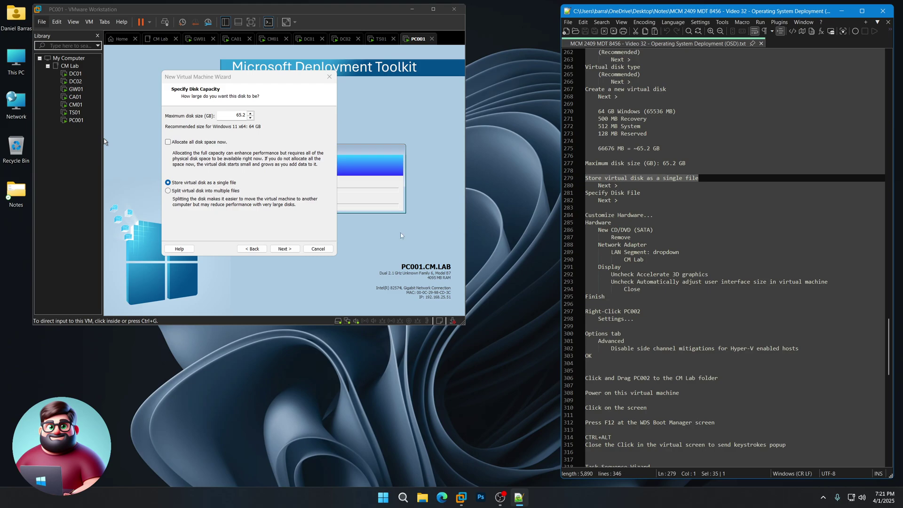
left_click(280, 236)
left_click(283, 249)
left_click(283, 248)
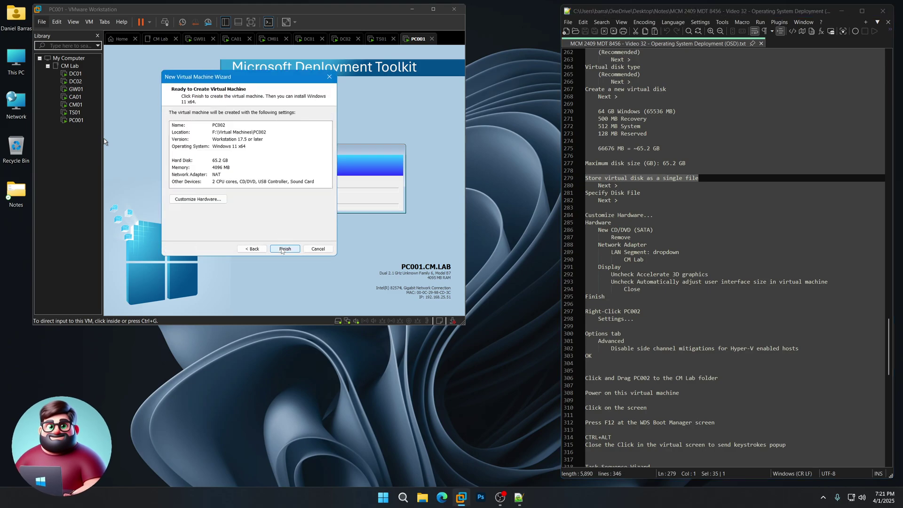
Remove PC002's CD/DVD drive and put its network adapter on the CM Lab LAN segment.
left_click(210, 199)
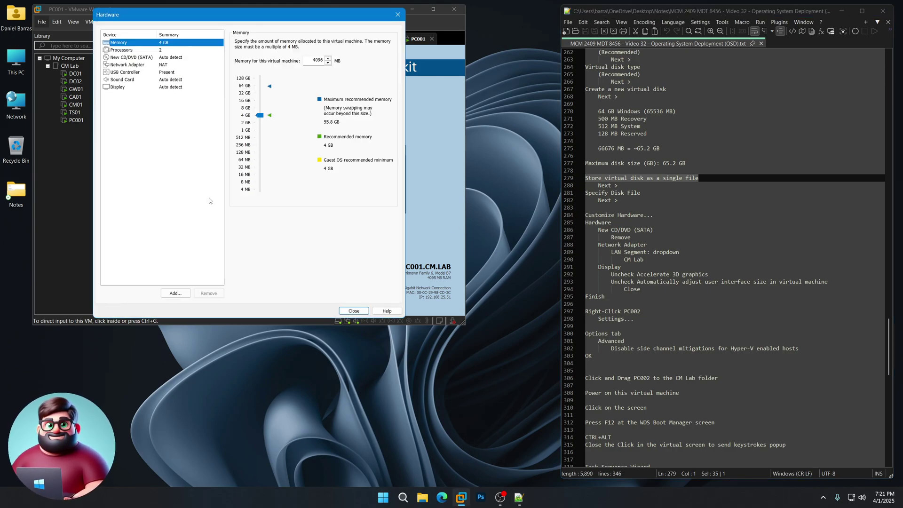
left_click(165, 57)
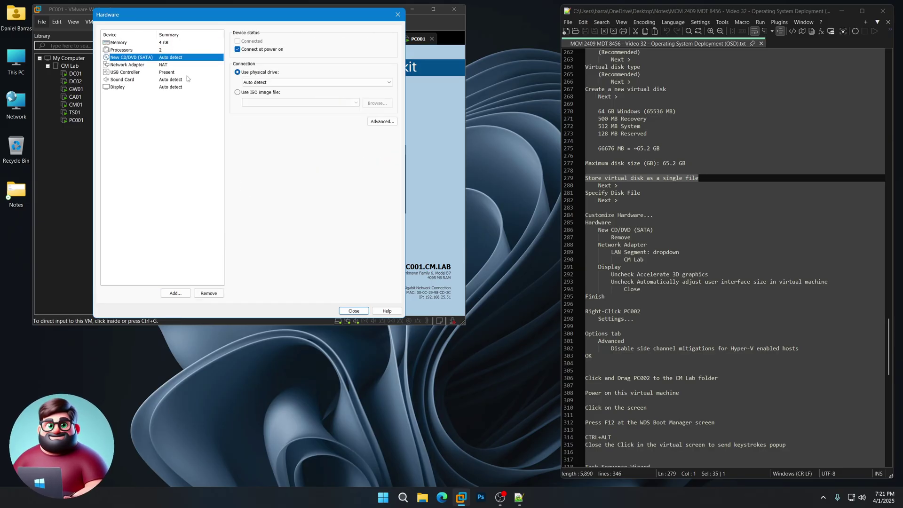
left_click(213, 293)
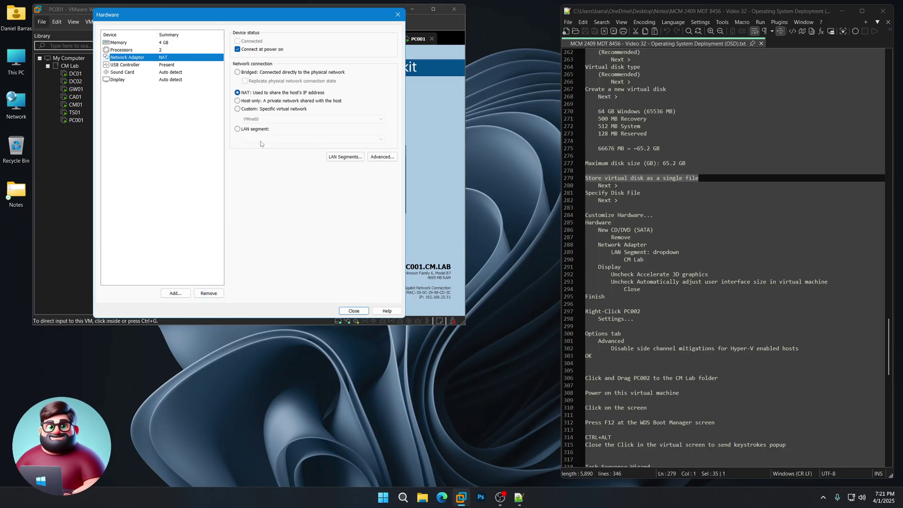
left_click(254, 129)
left_click(261, 139)
left_click(259, 146)
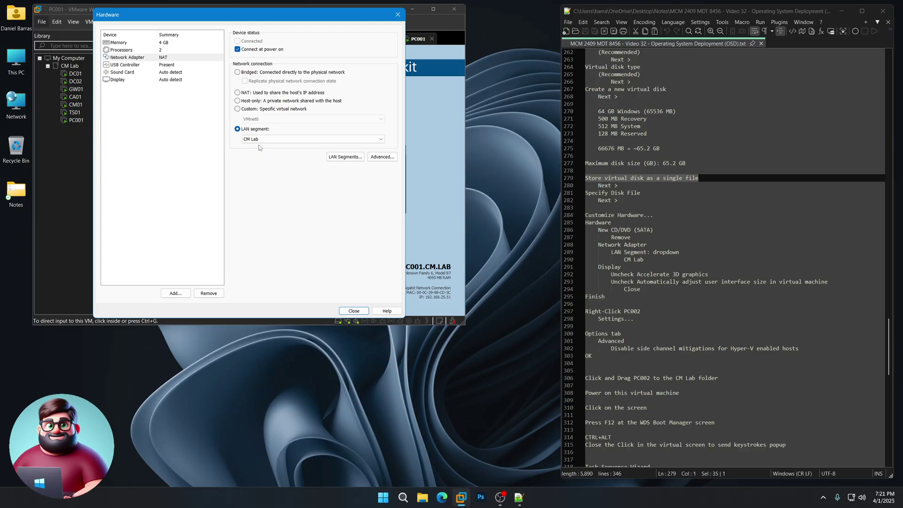
Turn off 3D graphics acceleration and automatic guest UI resizing, then close the hardware dialog.
left_click(141, 80)
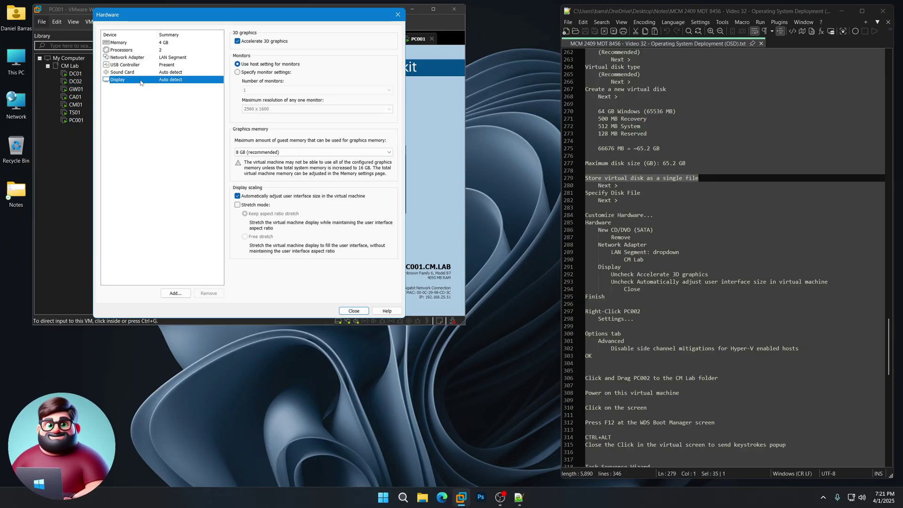
left_click(265, 42)
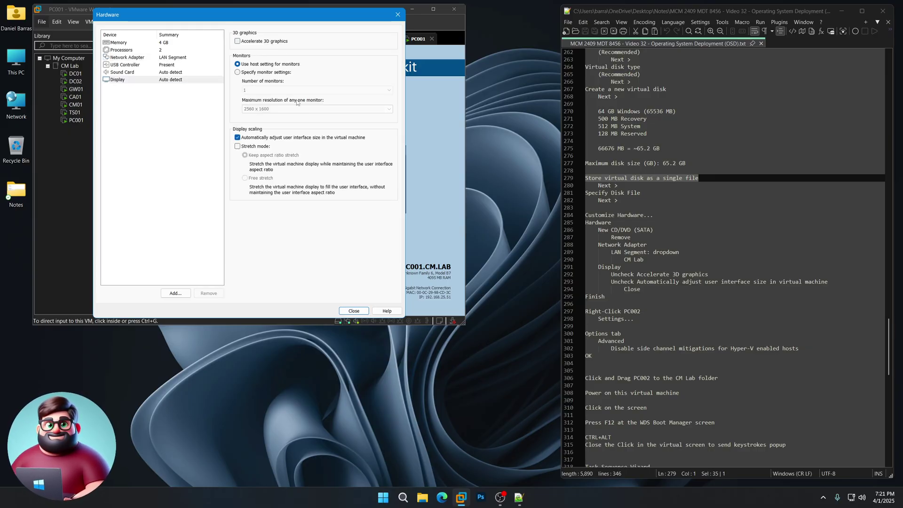
left_click(254, 138)
left_click(353, 311)
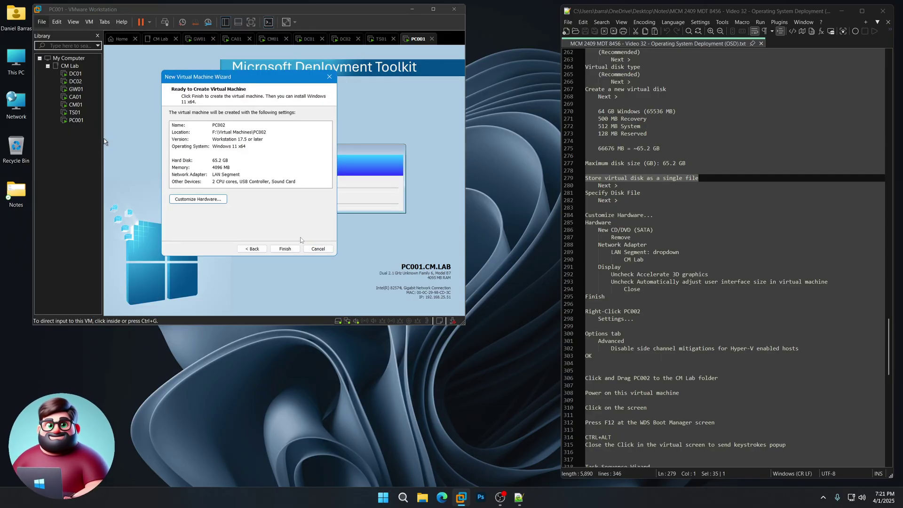
Create the PC002 virtual machine and open its settings.
left_click(292, 249)
scroll(641, 286, "down", 8)
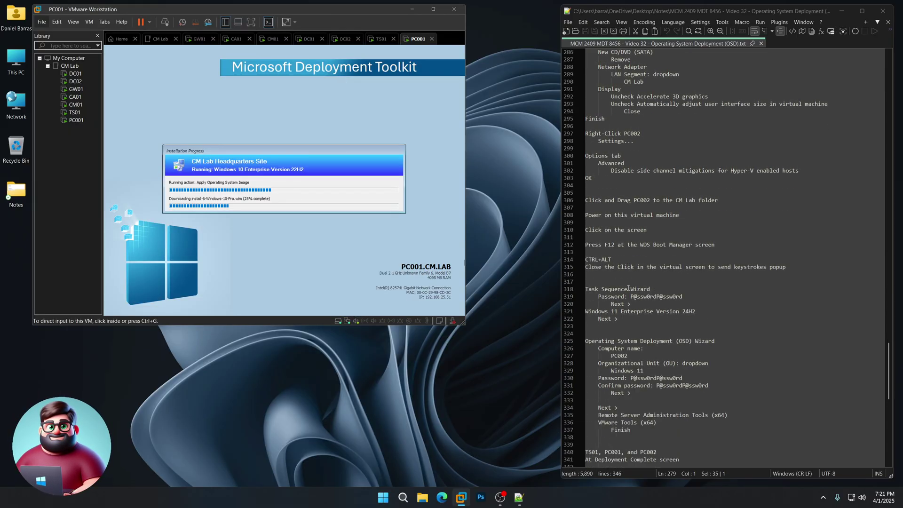
right_click(69, 128)
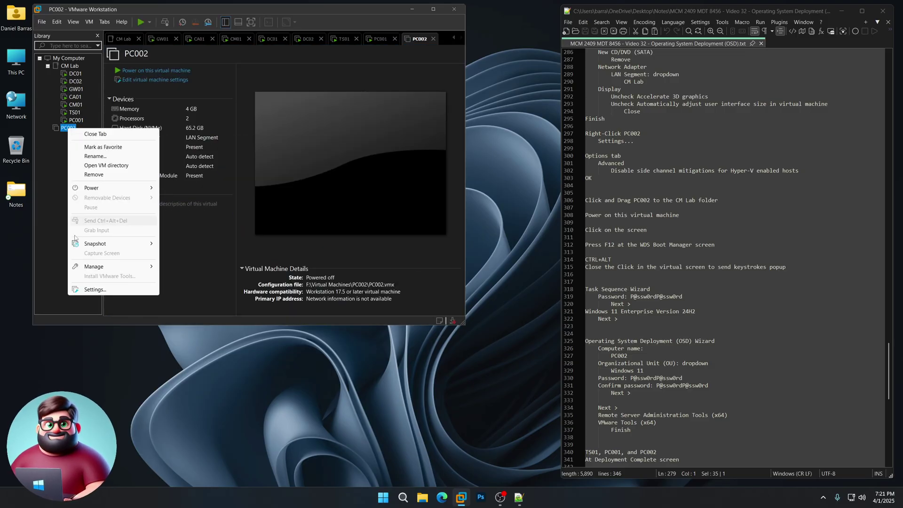
left_click(89, 290)
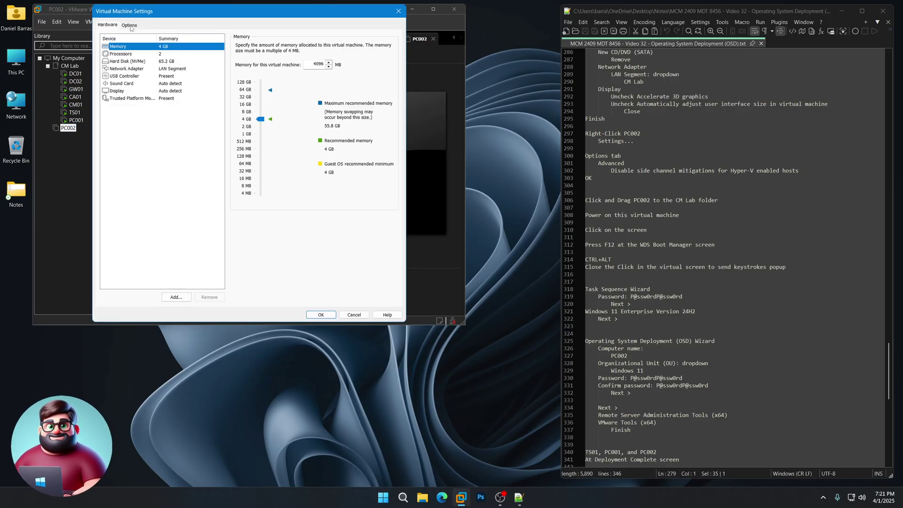
Disable side channel mitigations for Hyper-V hosts, save, and drag PC002 into the CM Lab folder.
left_click(129, 25)
left_click(154, 128)
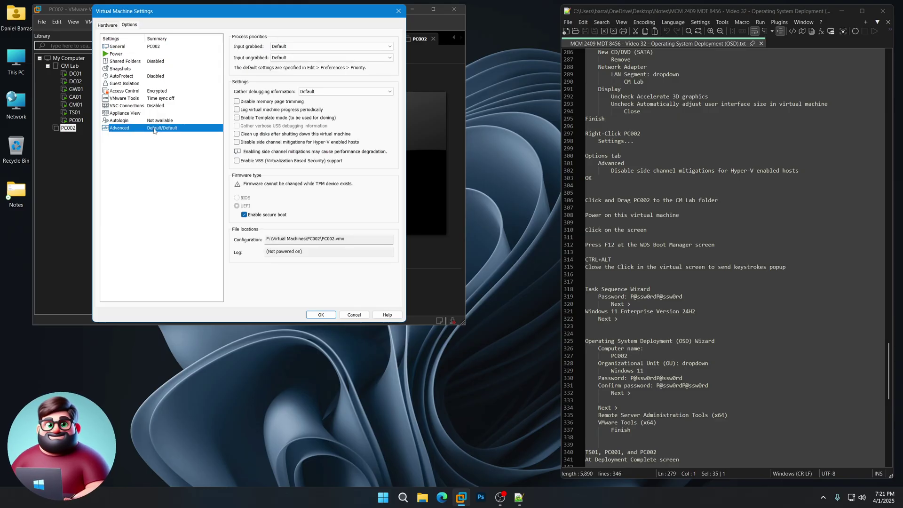
left_click(237, 142)
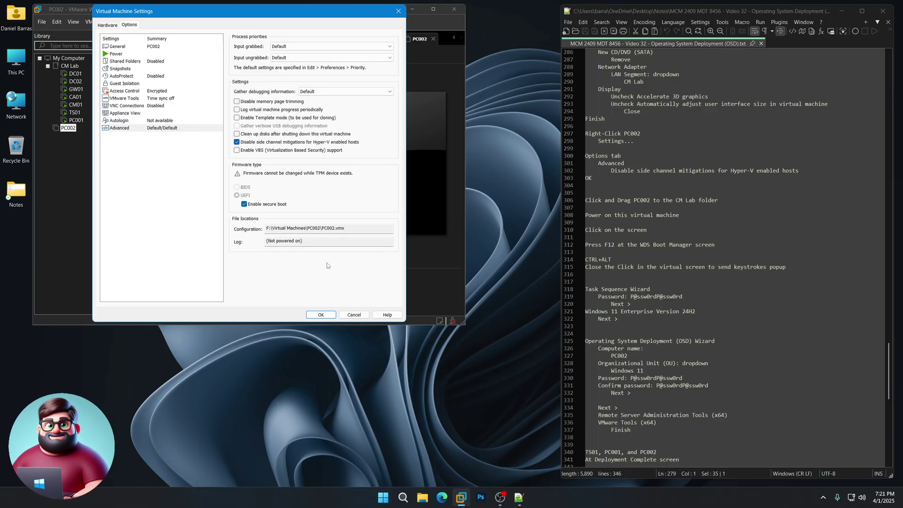
left_click(321, 316)
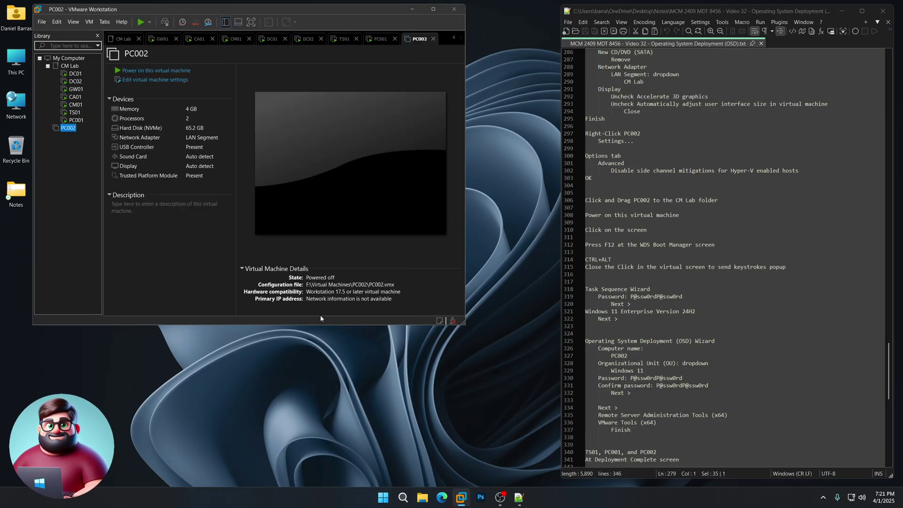
left_click_drag(67, 129, 76, 126)
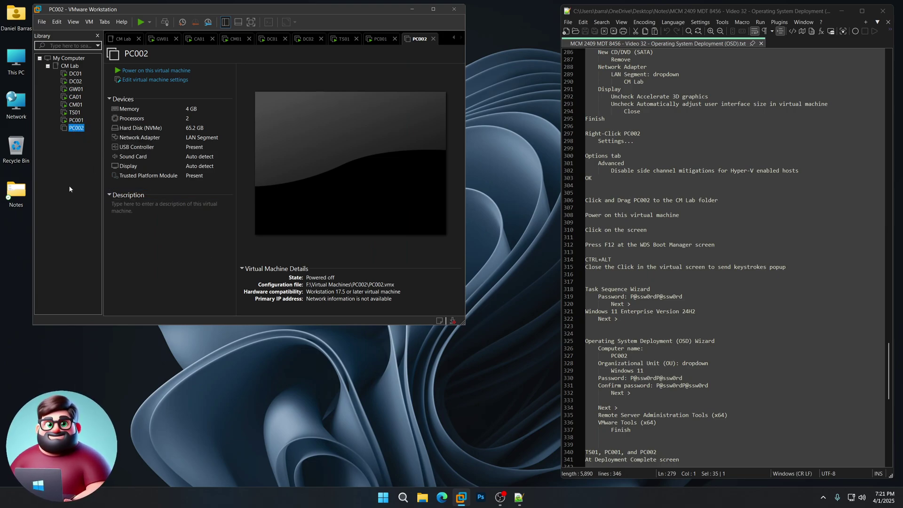
Power on PC002 to network-boot it, then release input back to the host.
left_click(162, 71)
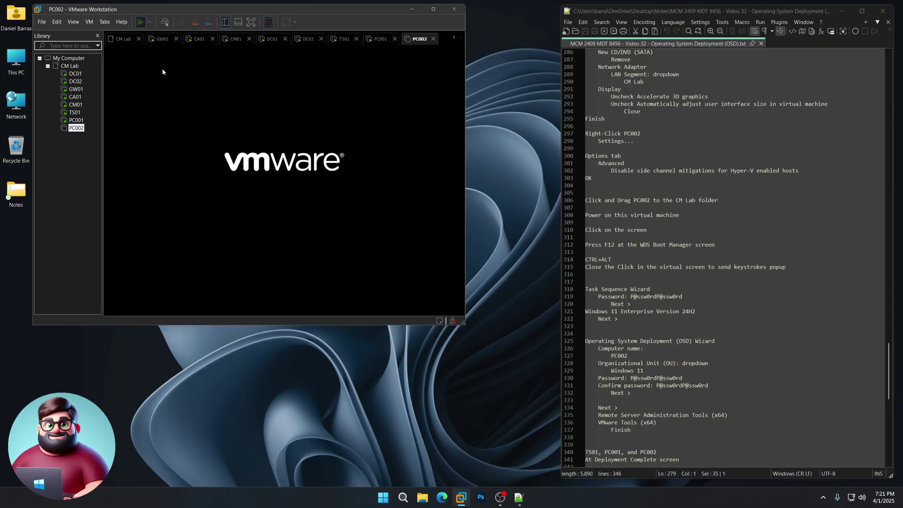
left_click(255, 180)
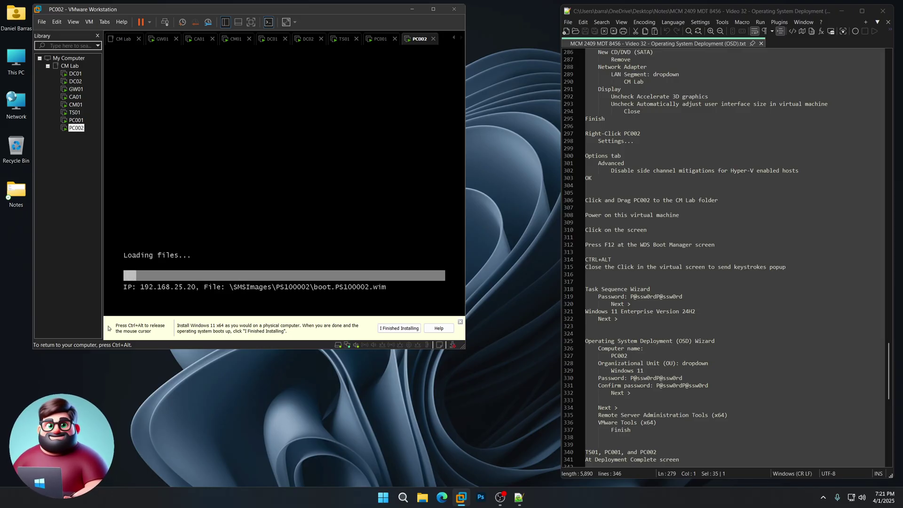
key("ctrl+alt")
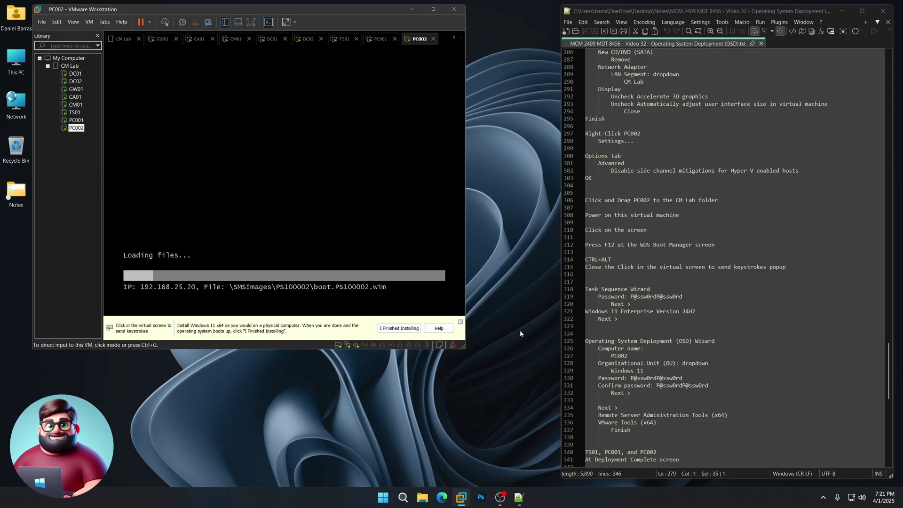
left_click(461, 322)
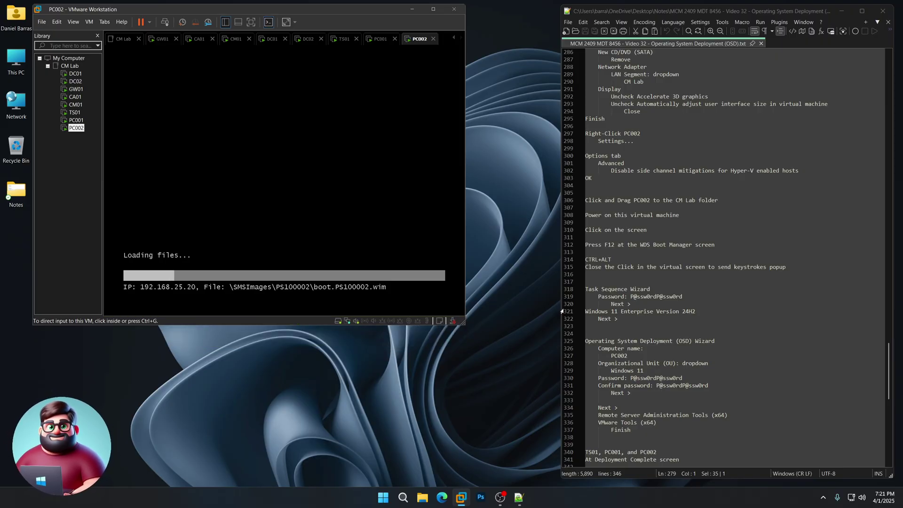
left_click_drag(793, 267, 586, 260)
scroll(622, 180, "down", 6)
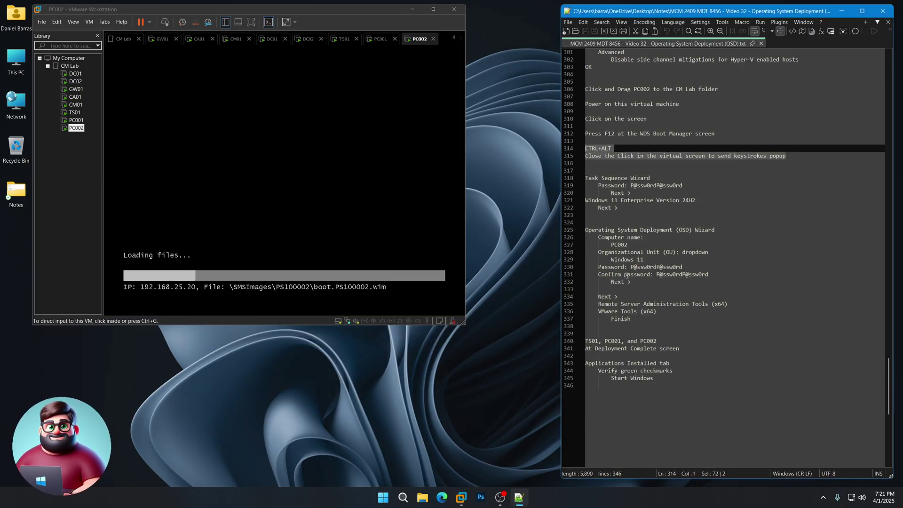
left_click_drag(624, 185, 585, 156)
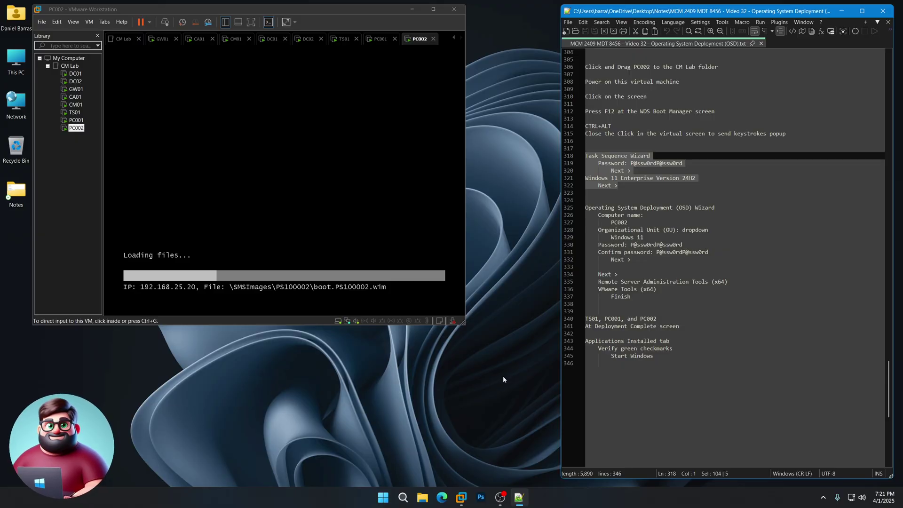
left_click(493, 394)
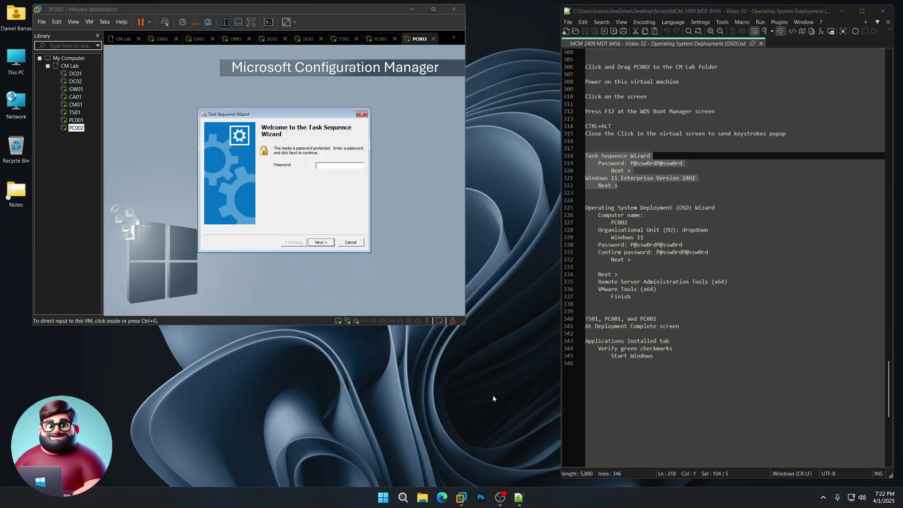
Enter the media password and start the Windows 11 Enterprise Version 24H2 task sequence.
left_click(354, 228)
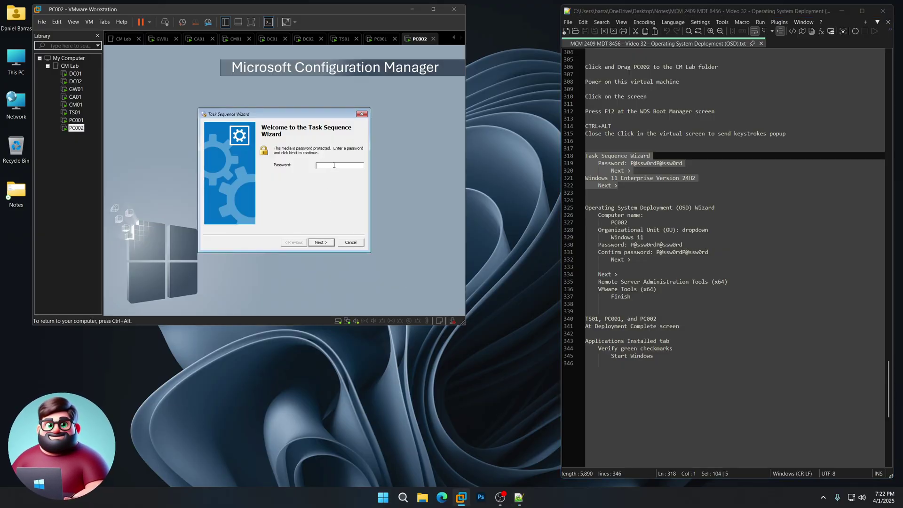
type("P@ssw0rdP@ssw0")
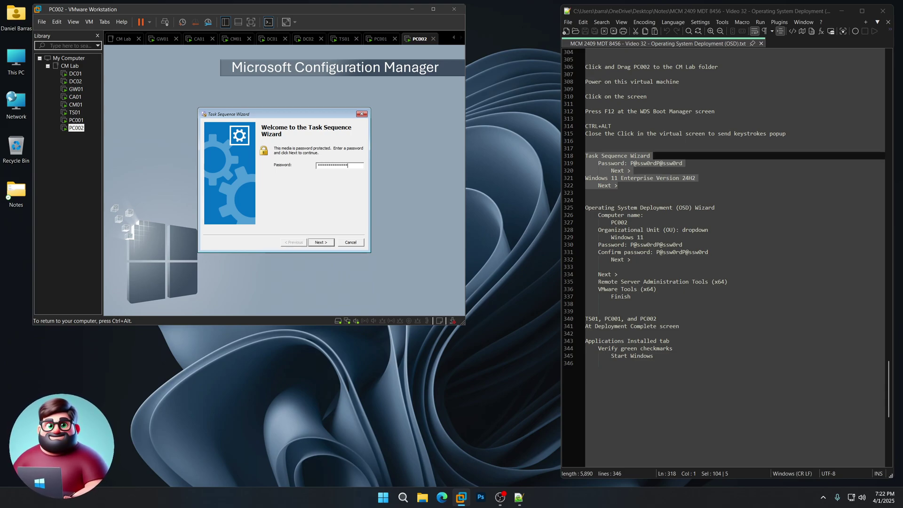
type("rd")
key("Return")
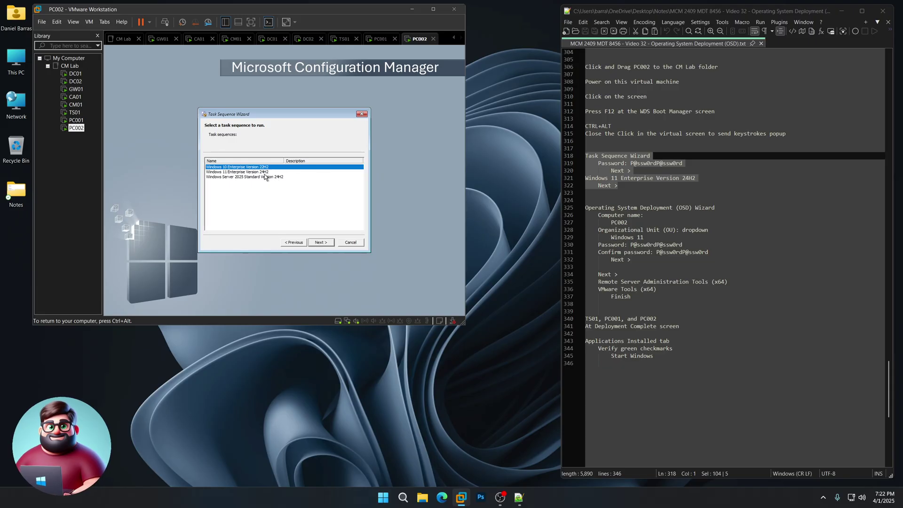
left_click(257, 172)
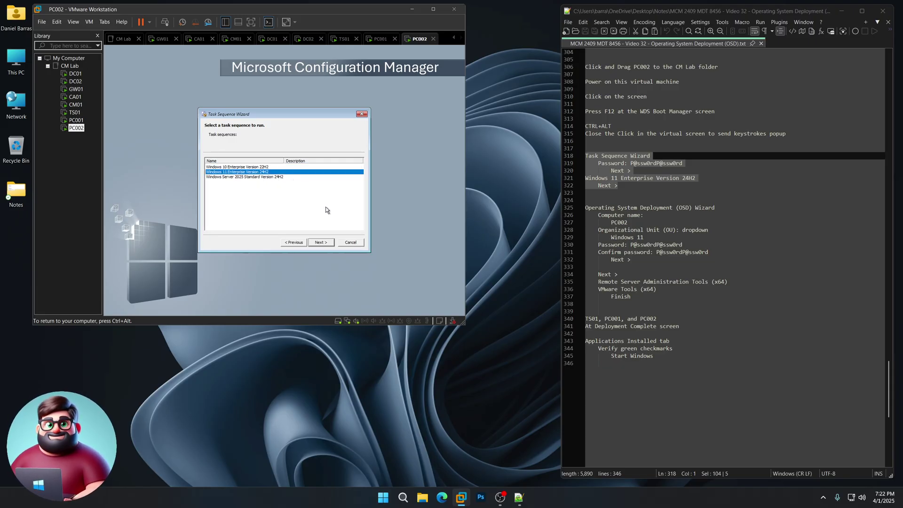
left_click(323, 242)
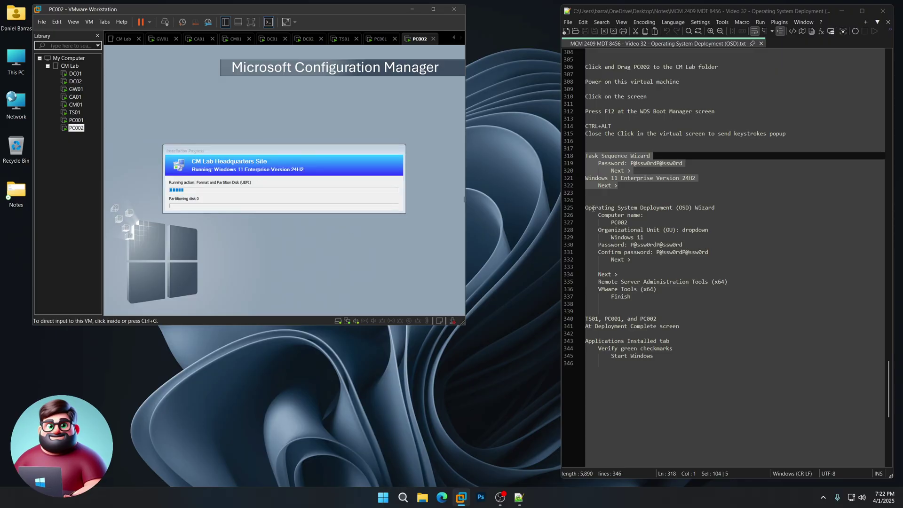
left_click_drag(585, 207, 631, 296)
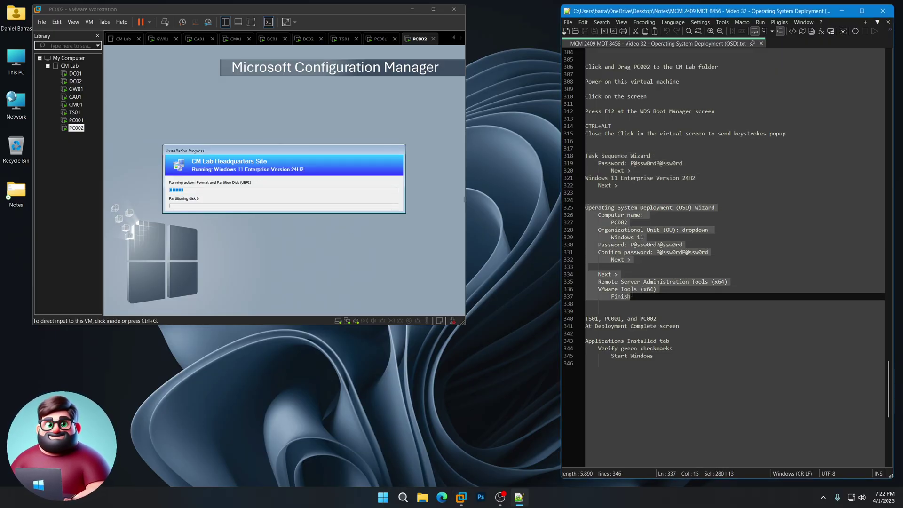
left_click(467, 389)
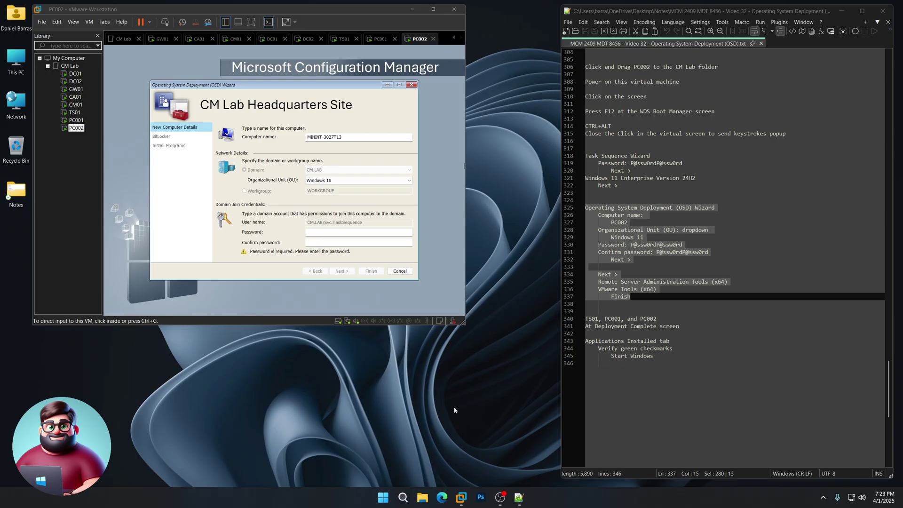
Name the computer 'PC', place it in the Windows 11 OU, and enter the domain join password.
left_click(360, 154)
left_click_drag(357, 137, 289, 135)
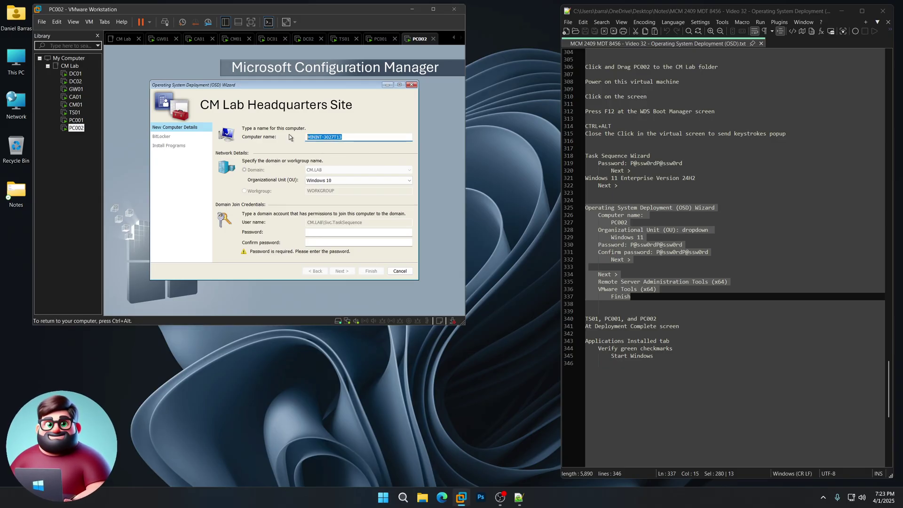
type("PC002")
left_click(319, 182)
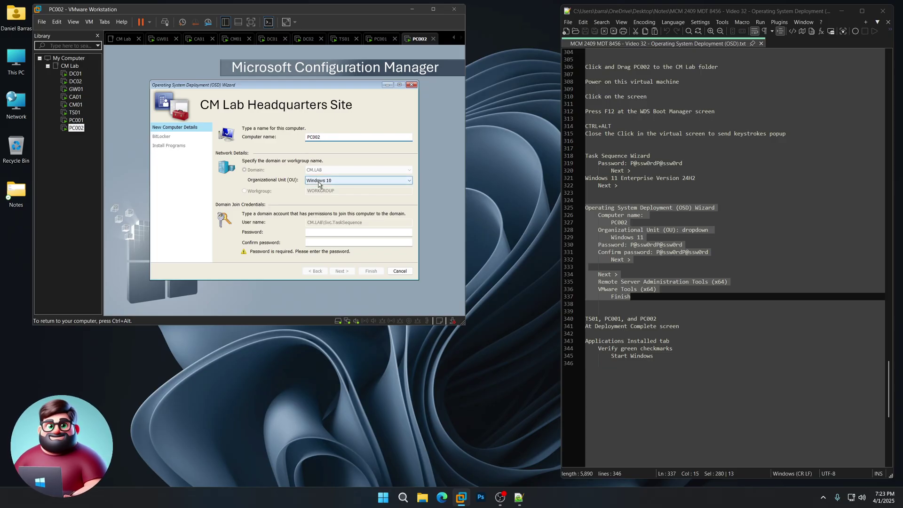
left_click(323, 193)
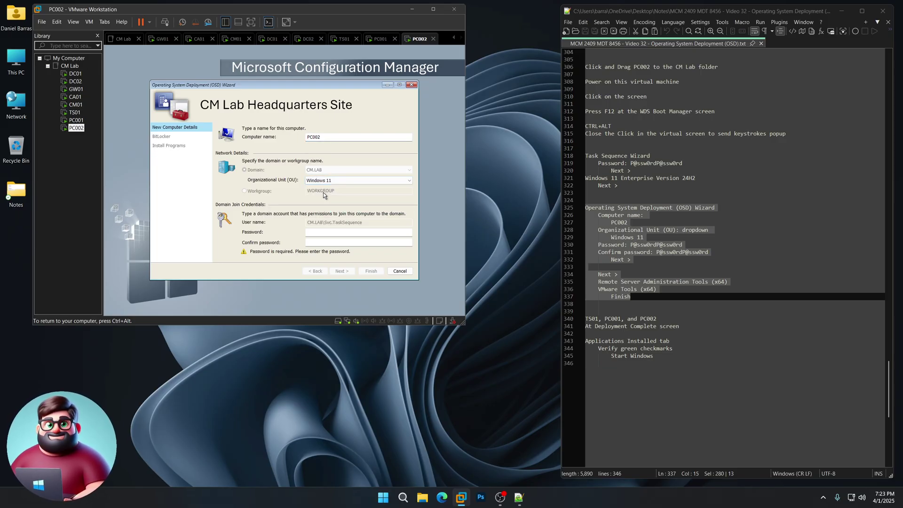
left_click(321, 232)
type("P@ssw0rdP@ssw0rd")
key("Tab")
type("P@ssw0rdP@ssw0rd")
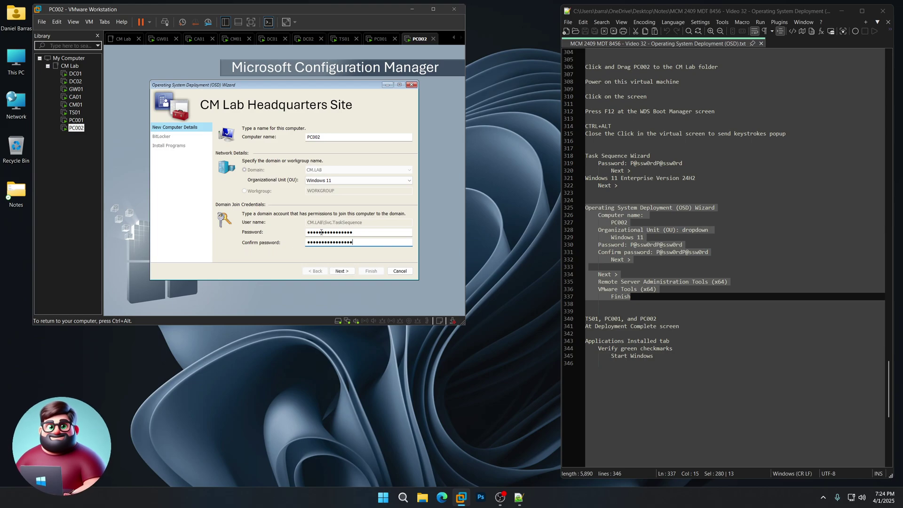
Skip past BitLocker, select RSAT and VMware Tools, and finish the wizard.
left_click(346, 274)
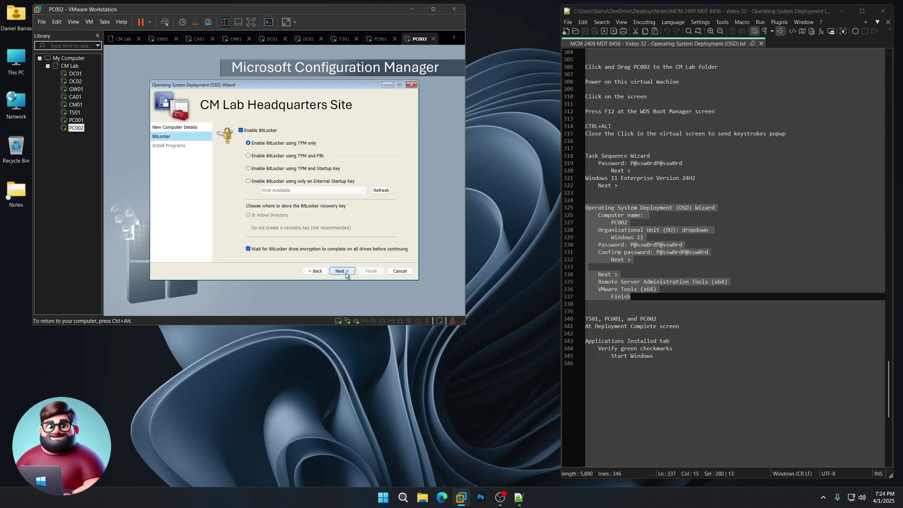
left_click(347, 274)
left_click(271, 161)
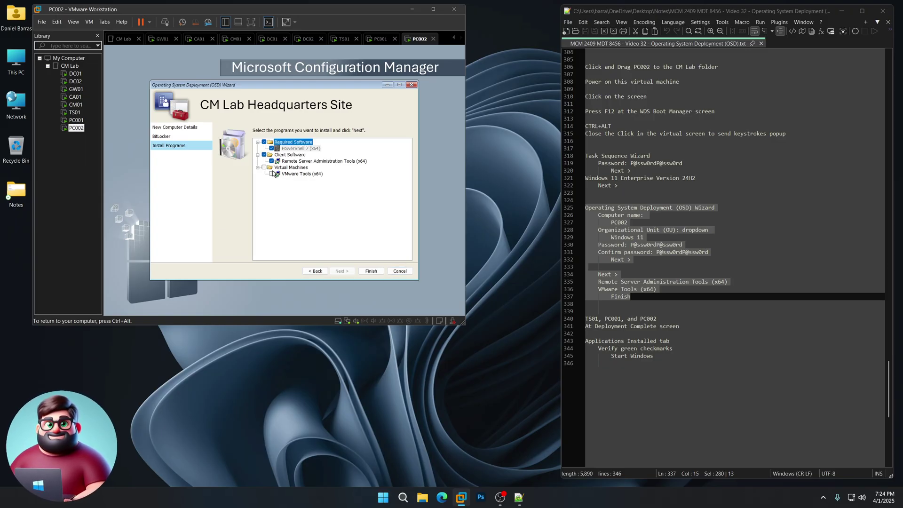
left_click(272, 173)
left_click(372, 272)
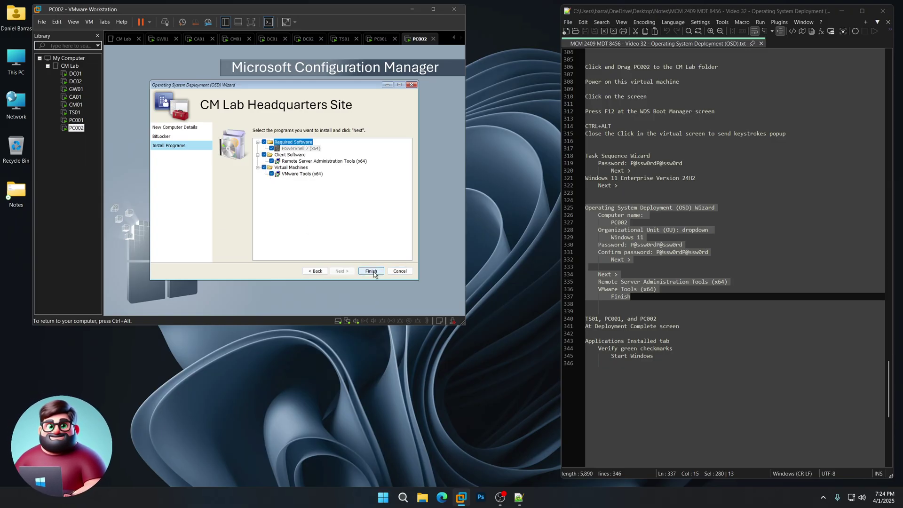
Check installation progress on TS01, PC001 and PC002, ending on TS01's Deployment Complete screen.
key("ctrl+alt")
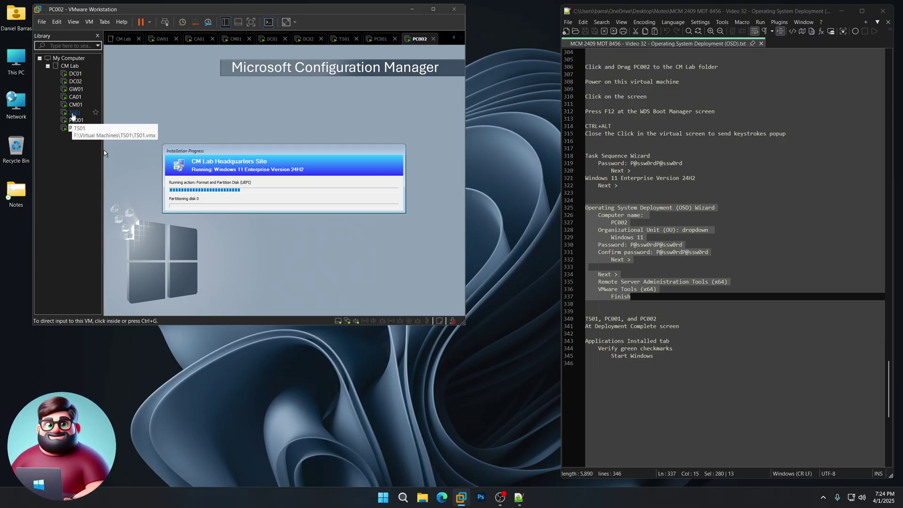
left_click(75, 113)
key("ctrl+alt")
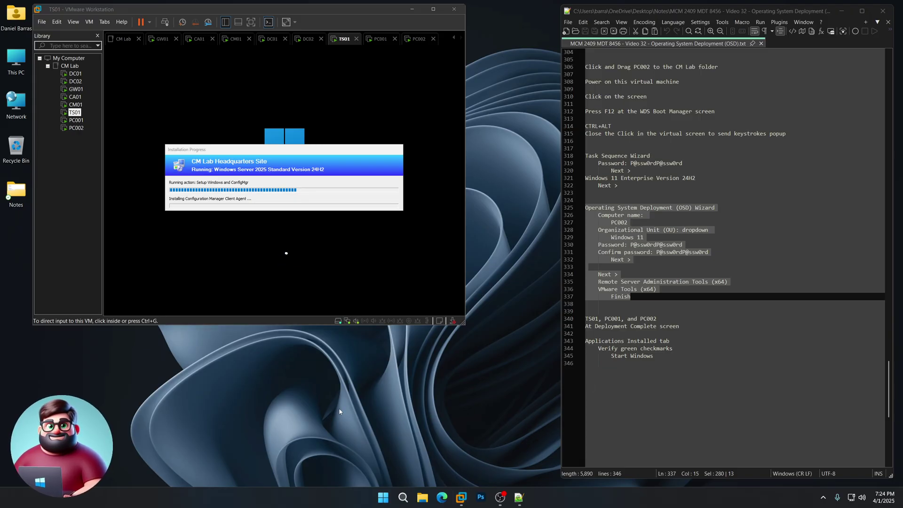
left_click_drag(680, 326, 581, 326)
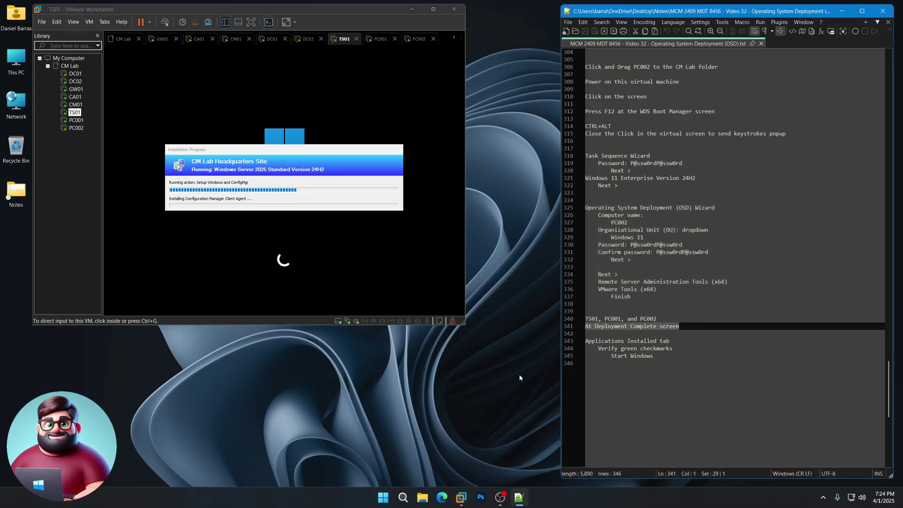
left_click(375, 412)
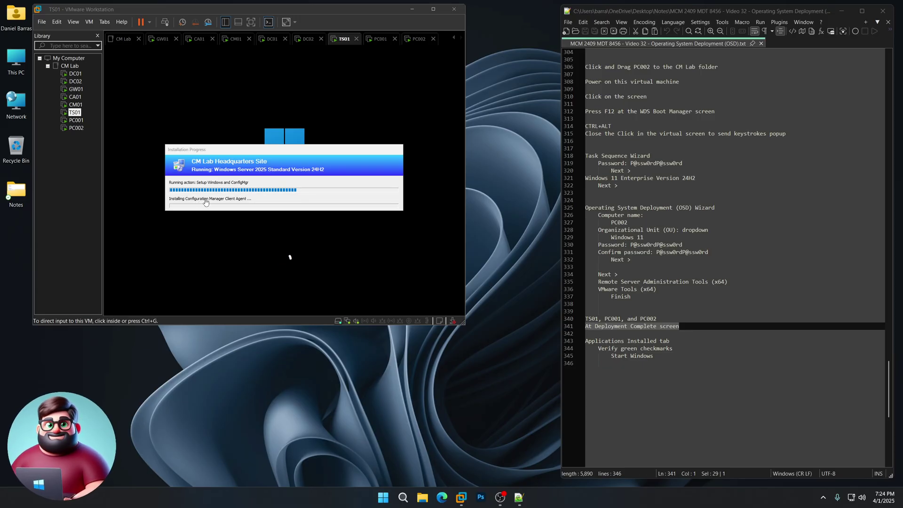
left_click(76, 121)
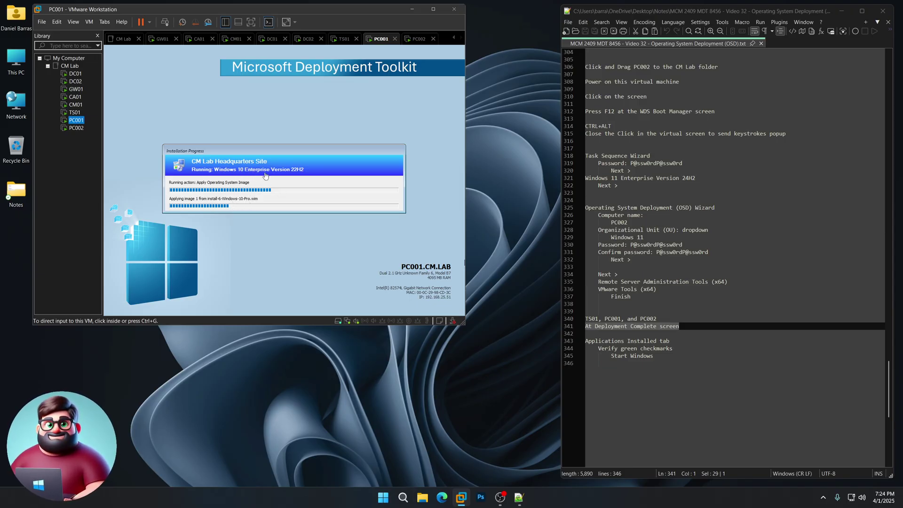
left_click(75, 129)
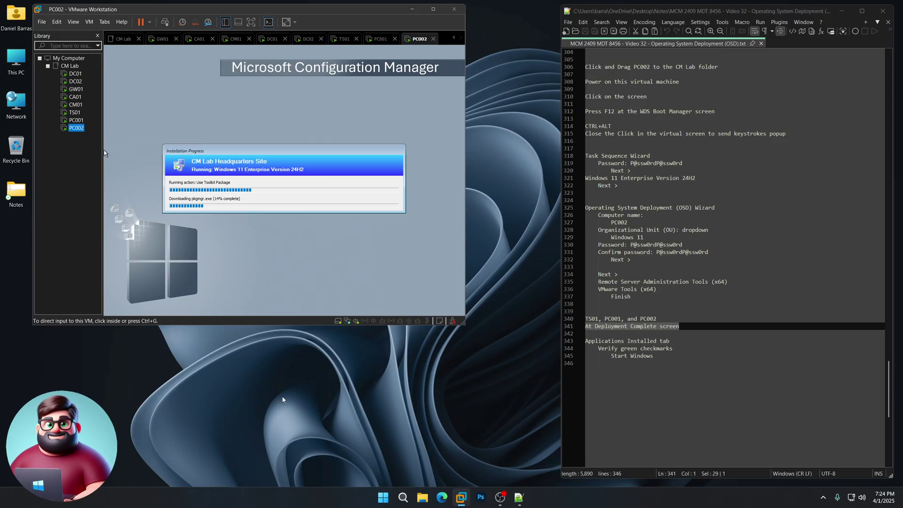
left_click(329, 401)
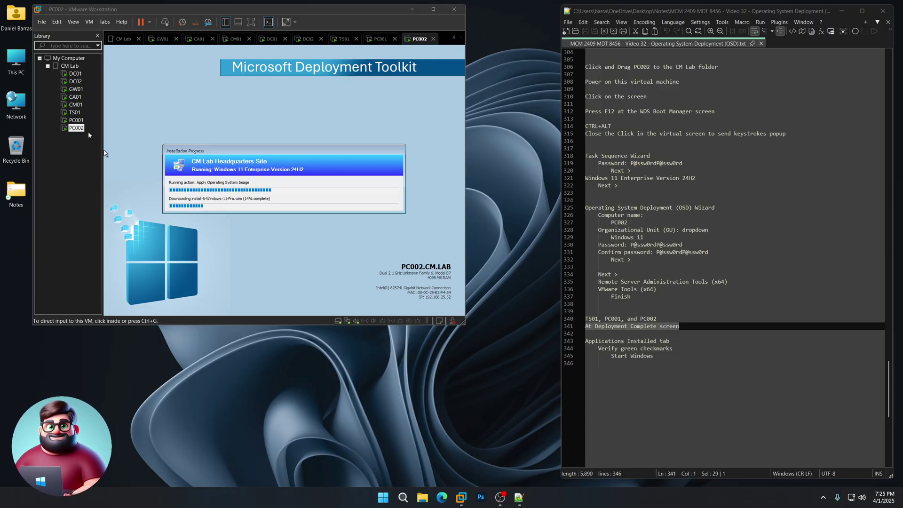
left_click(75, 113)
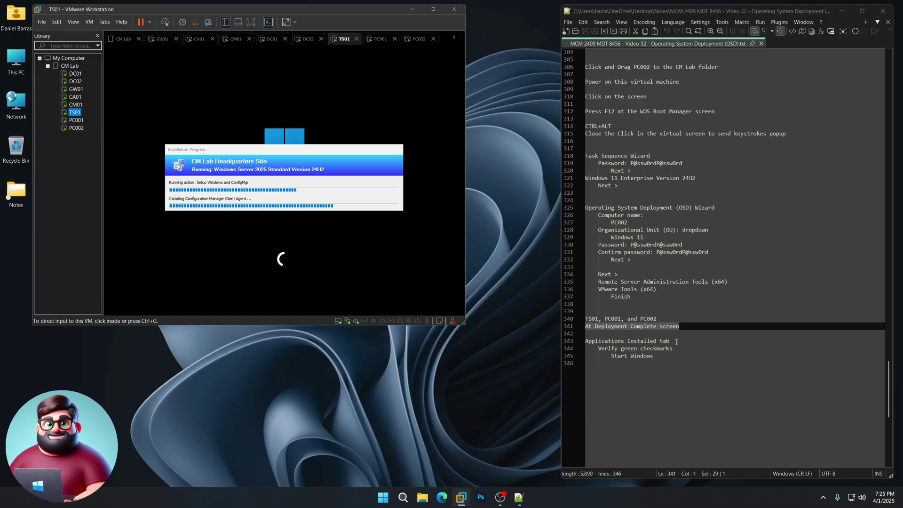
left_click(442, 399)
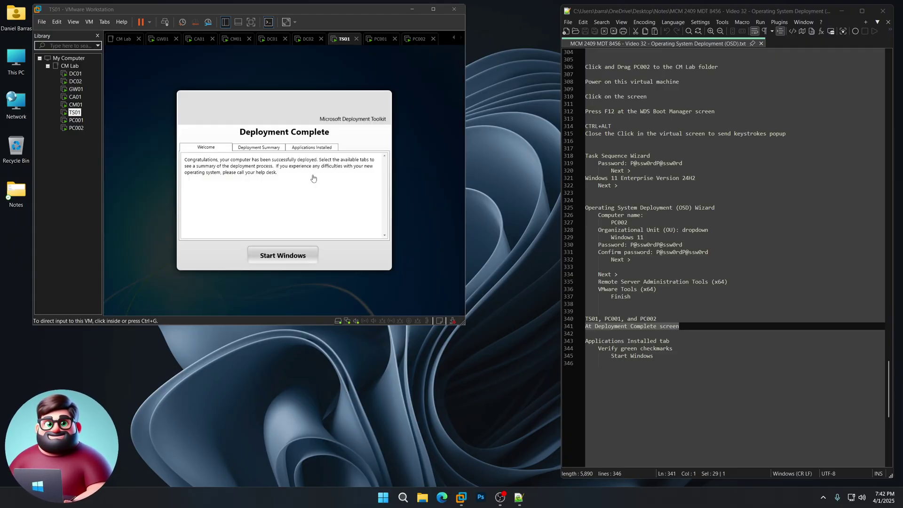
Review TS01's deployment summary and installed applications, then start Windows on TS01.
left_click(259, 173)
left_click(256, 149)
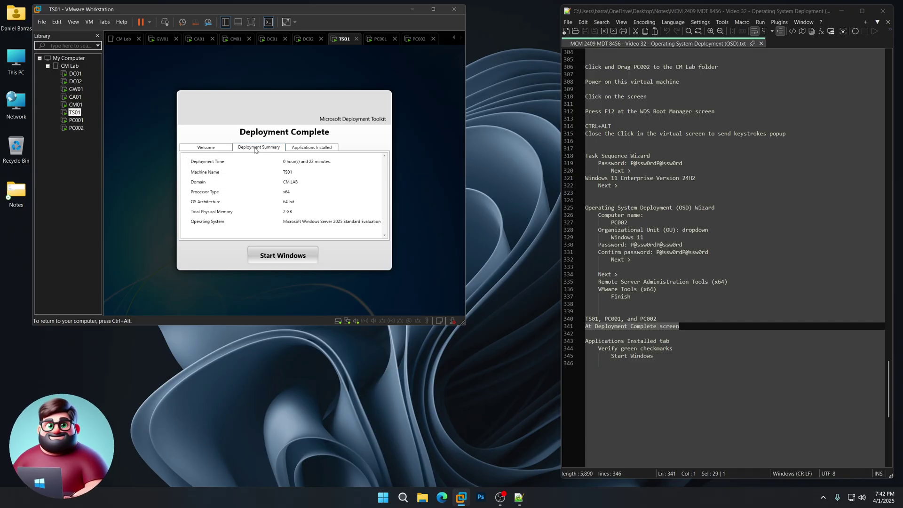
left_click(308, 149)
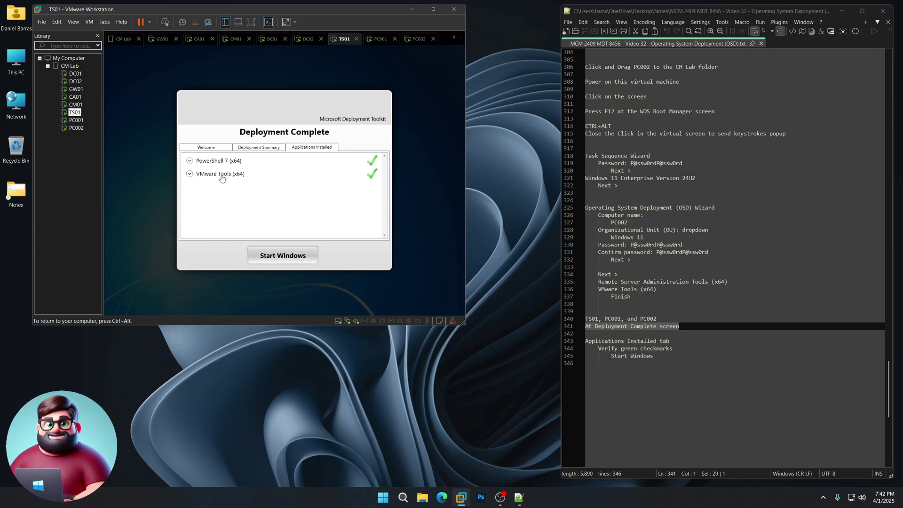
left_click(281, 255)
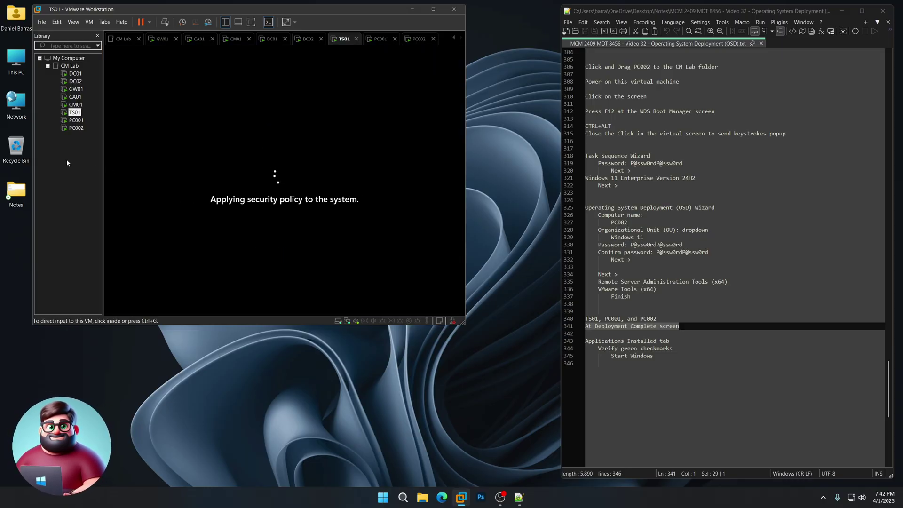
Review PC001's deployment summary and installed applications, then start Windows on PC001.
left_click(74, 121)
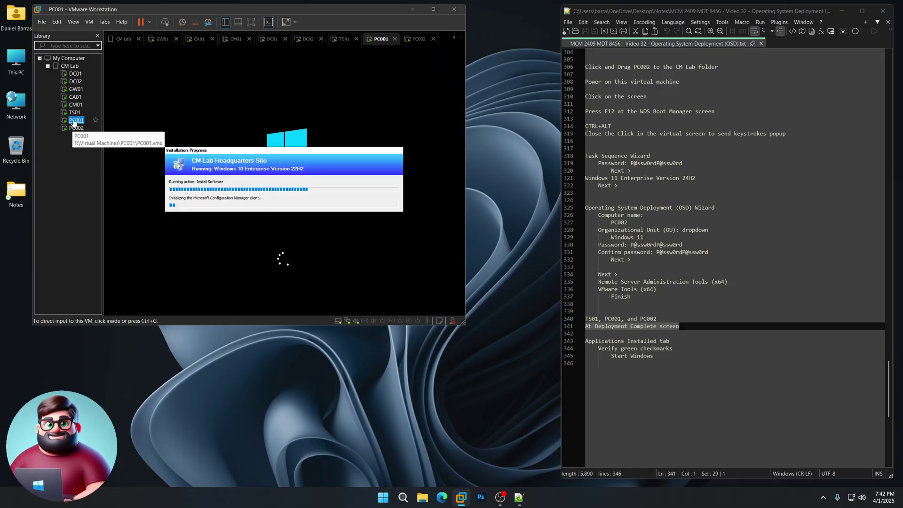
left_click(76, 127)
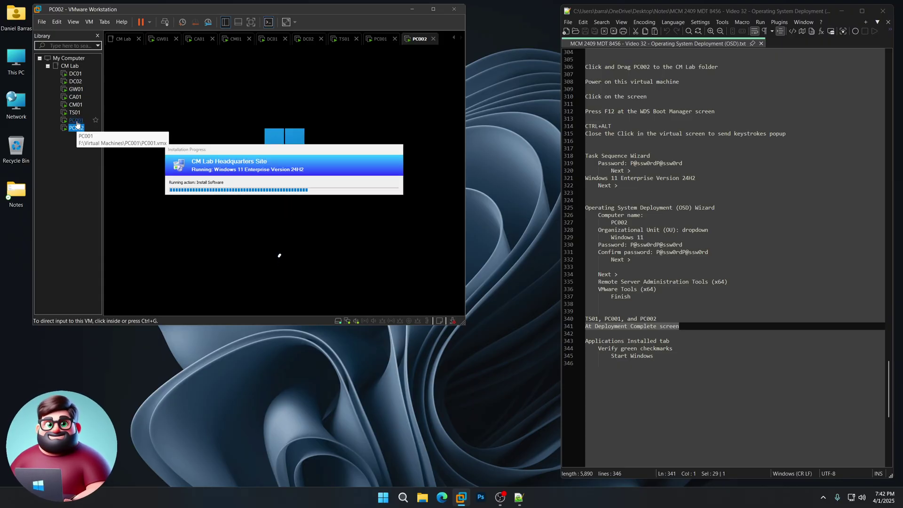
left_click(77, 121)
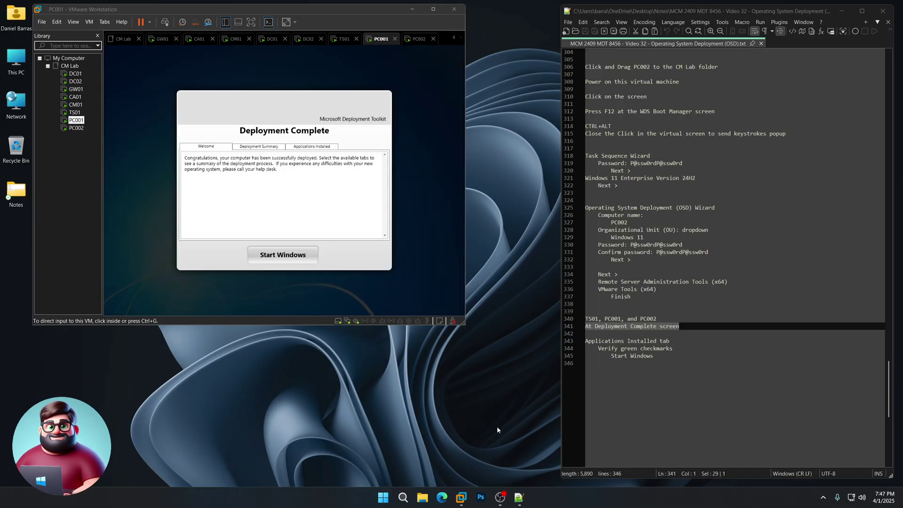
left_click(259, 146)
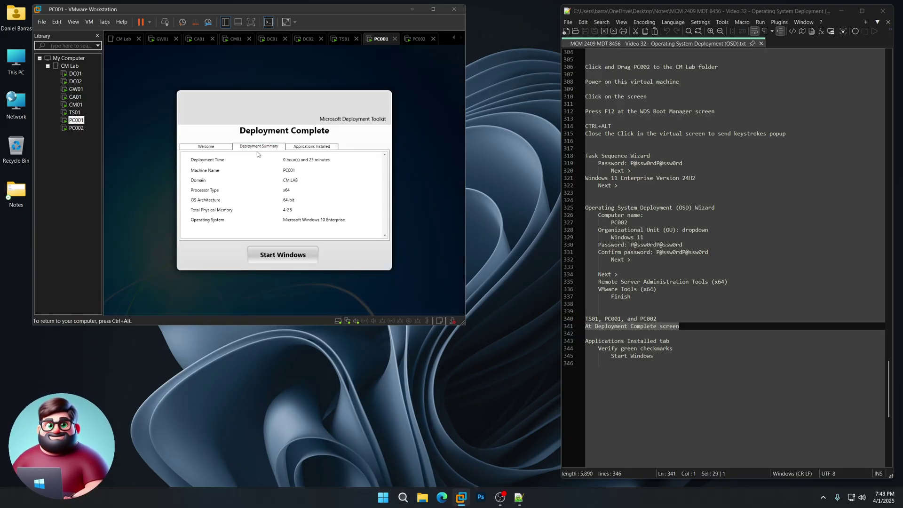
left_click(307, 146)
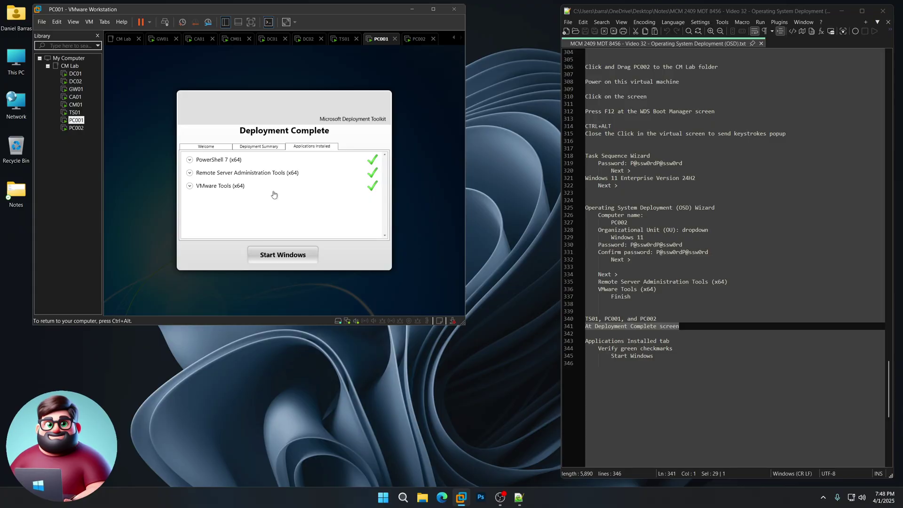
left_click(286, 256)
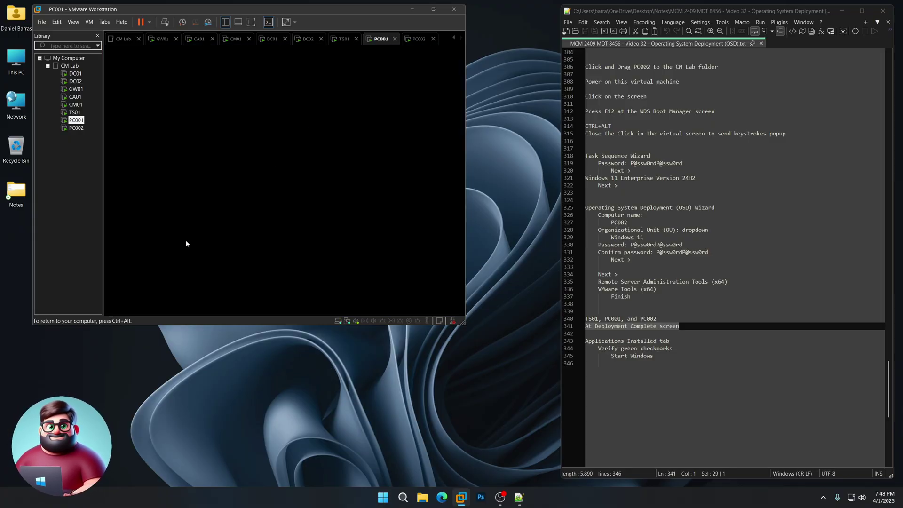
Check PC002's deployment summary and three succeeded applications, then start Windows on it.
left_click(77, 129)
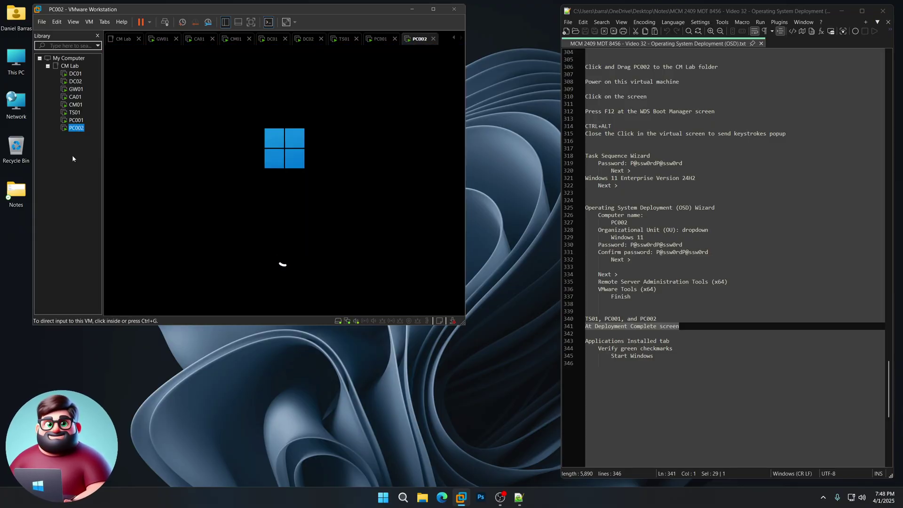
left_click(439, 417)
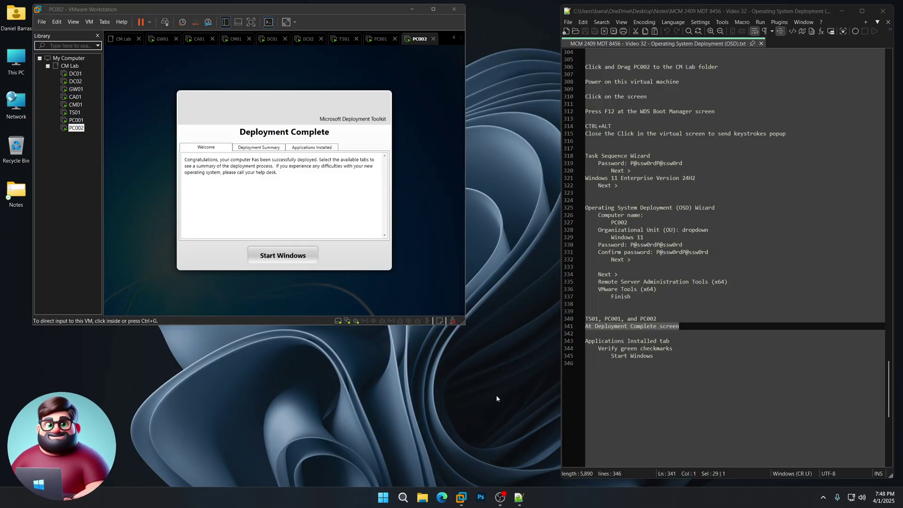
left_click(277, 205)
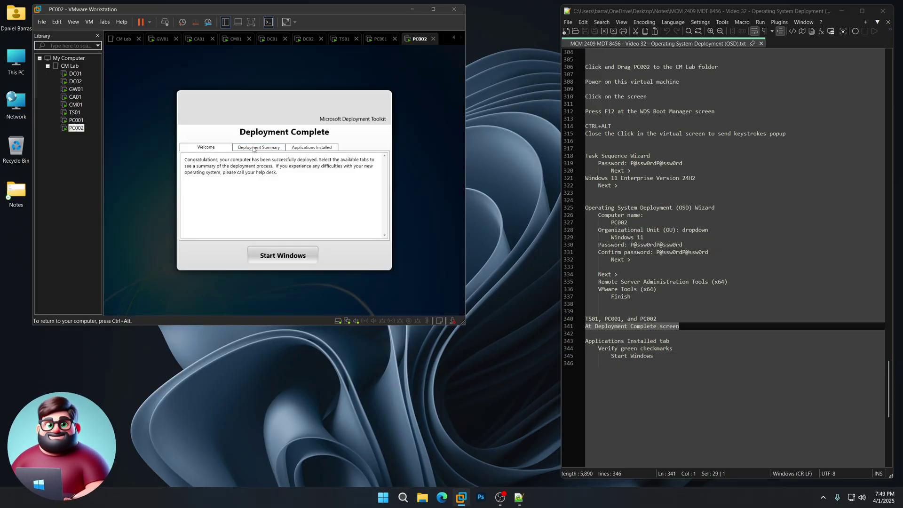
left_click(254, 148)
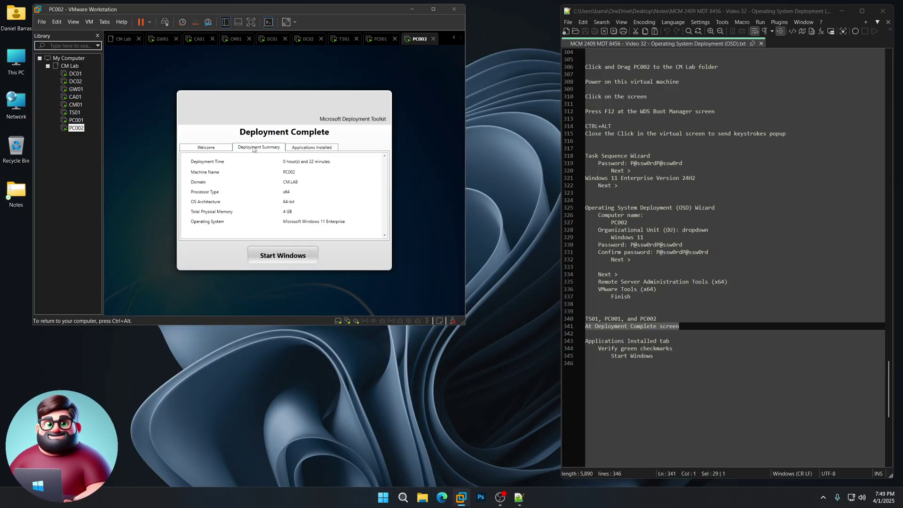
left_click(301, 147)
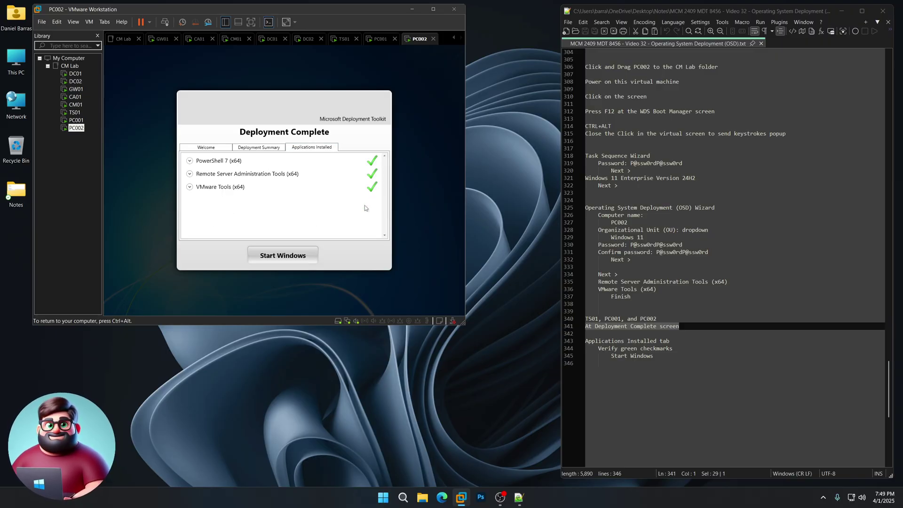
left_click(279, 257)
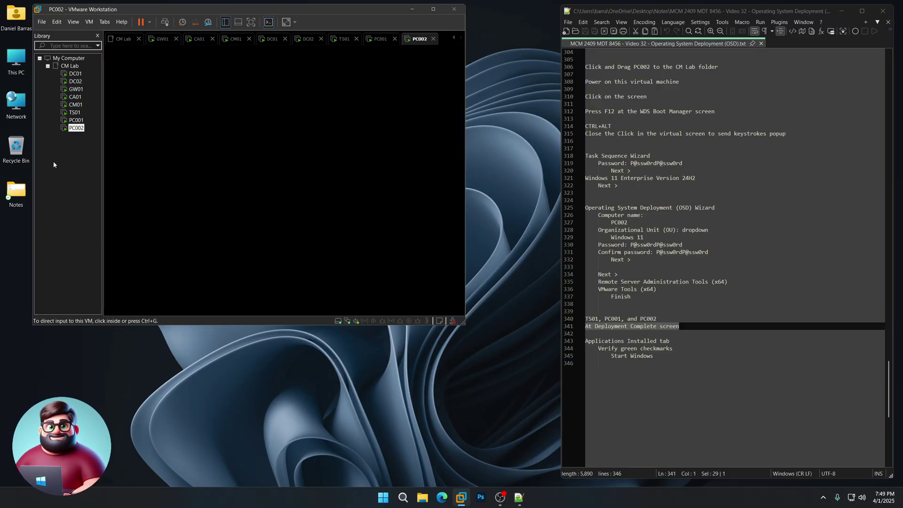
Confirm TS01 and PC001 show lock screens, then watch PC002 checking for updates in setup.
left_click(76, 114)
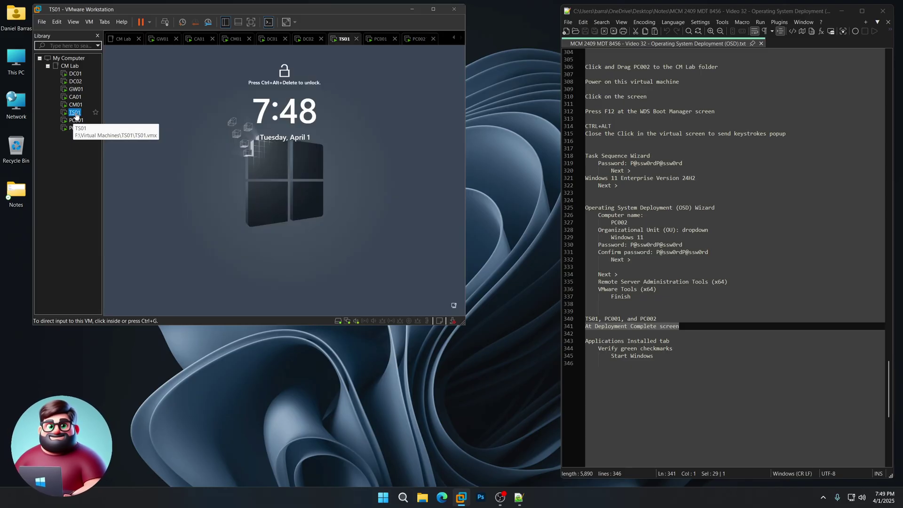
left_click(76, 121)
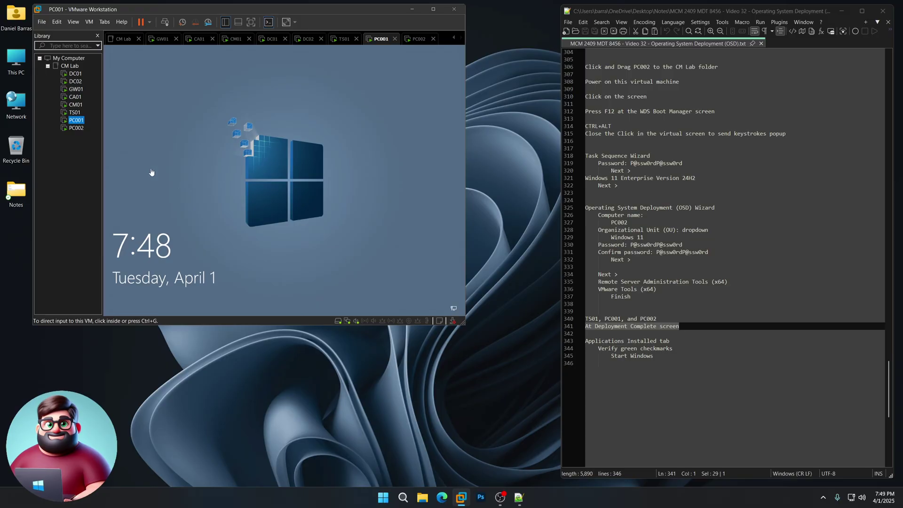
left_click(73, 114)
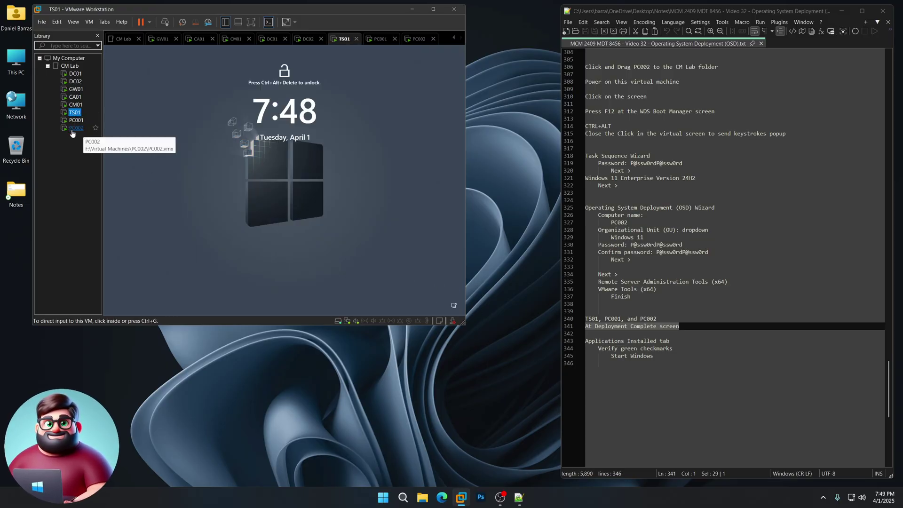
left_click(73, 129)
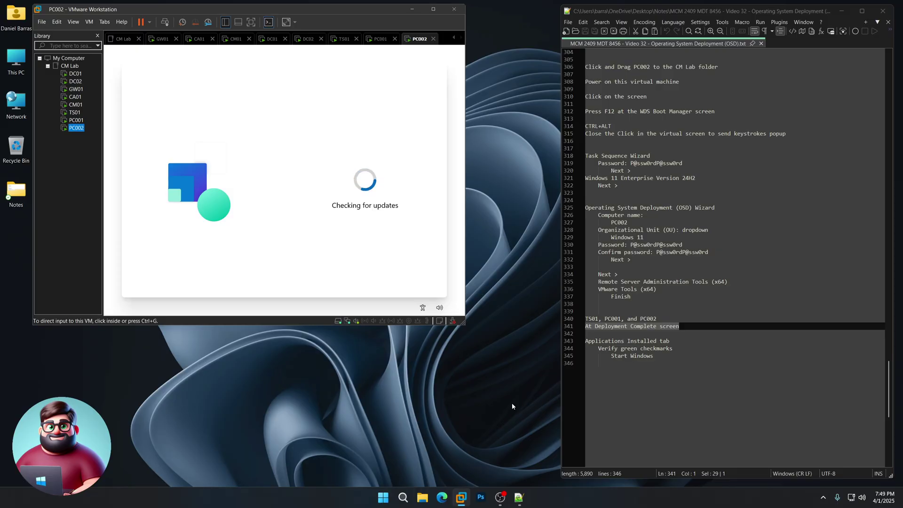
left_click(512, 404)
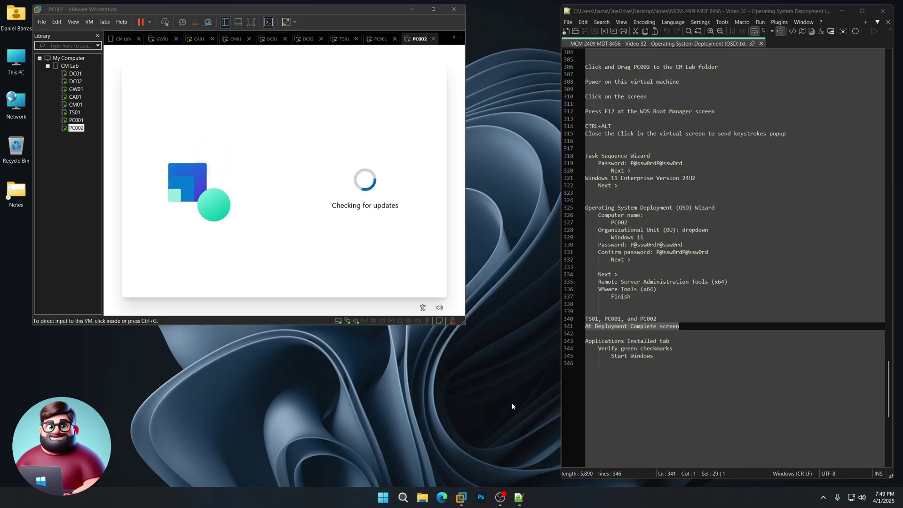